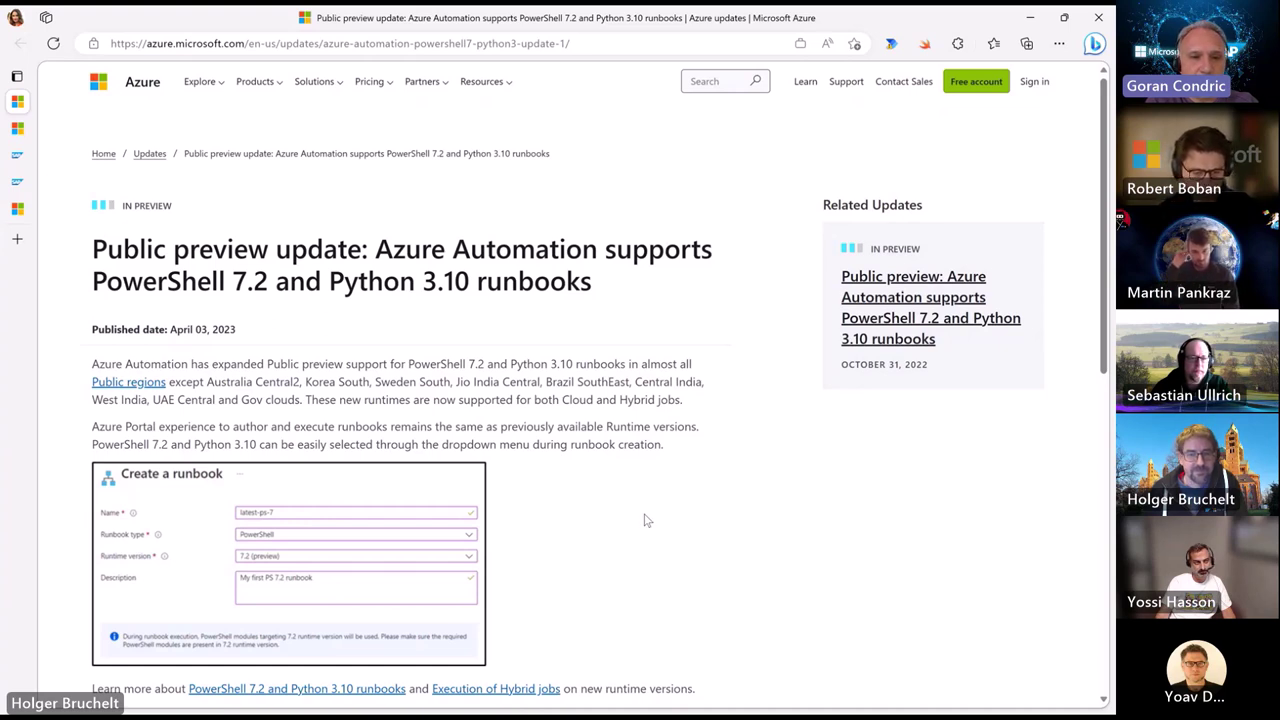
# - Open the Azure Files Linux SMB update, and review the SAP Cloud Identity Services trial post through the admin console illustration
pyautogui.click(19, 134)
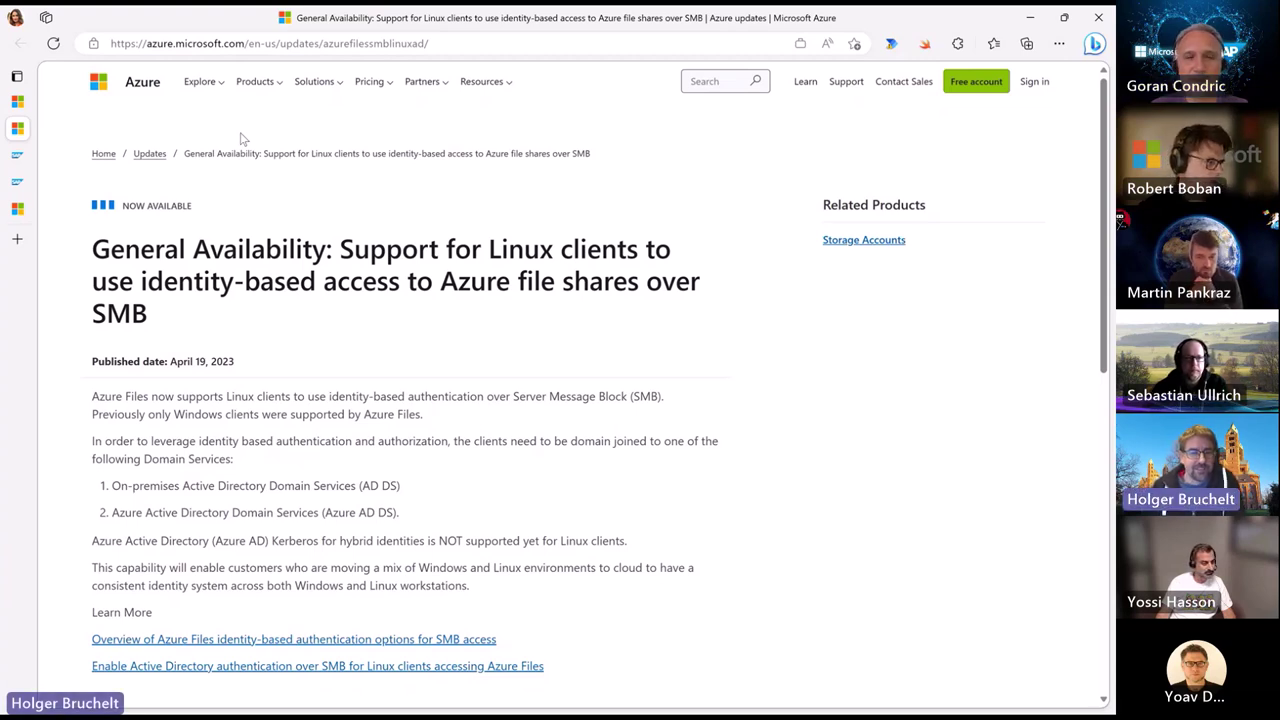
pyautogui.click(17, 157)
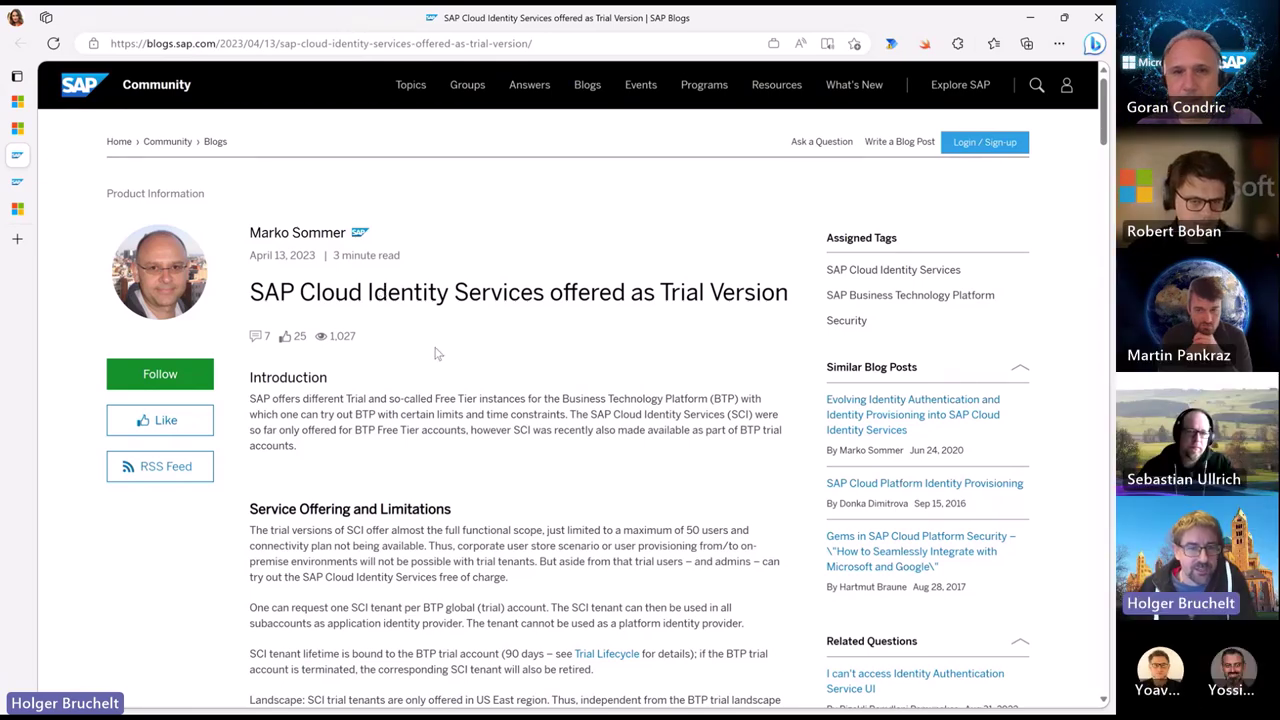
pyautogui.scroll(-1, 470, 395)
pyautogui.scroll(-2, 470, 395)
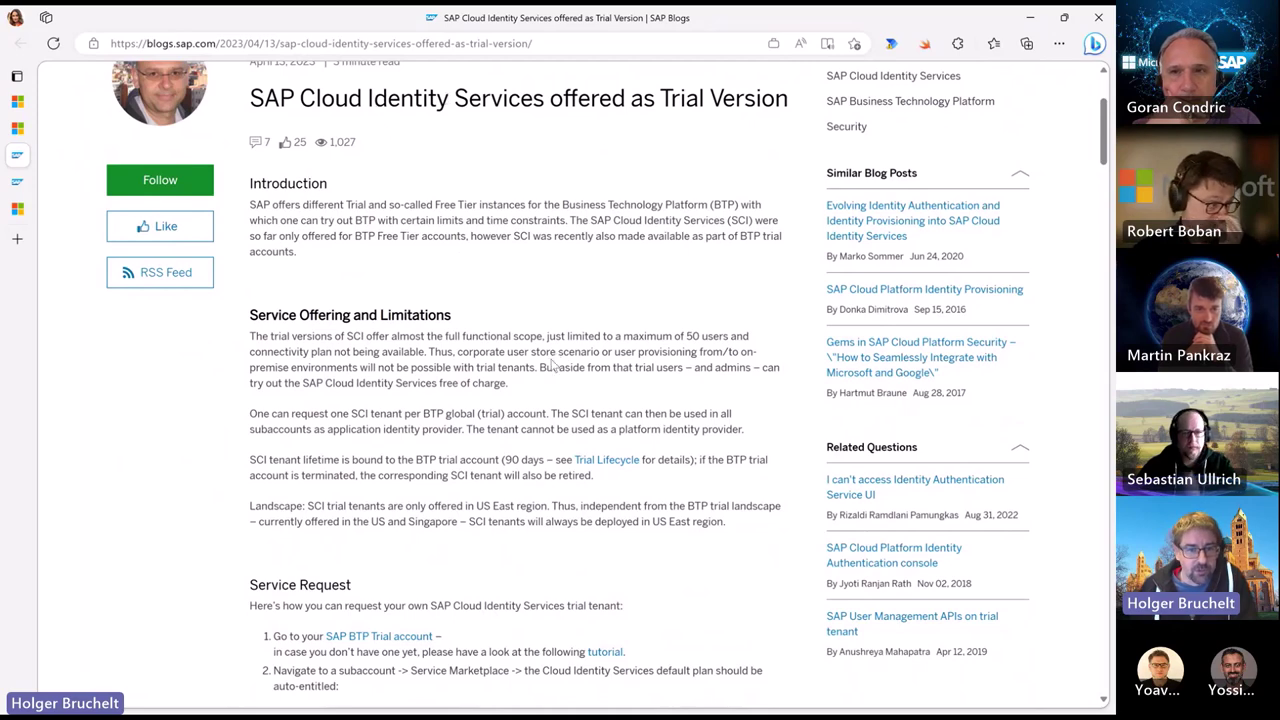
pyautogui.scroll(-8, 557, 351)
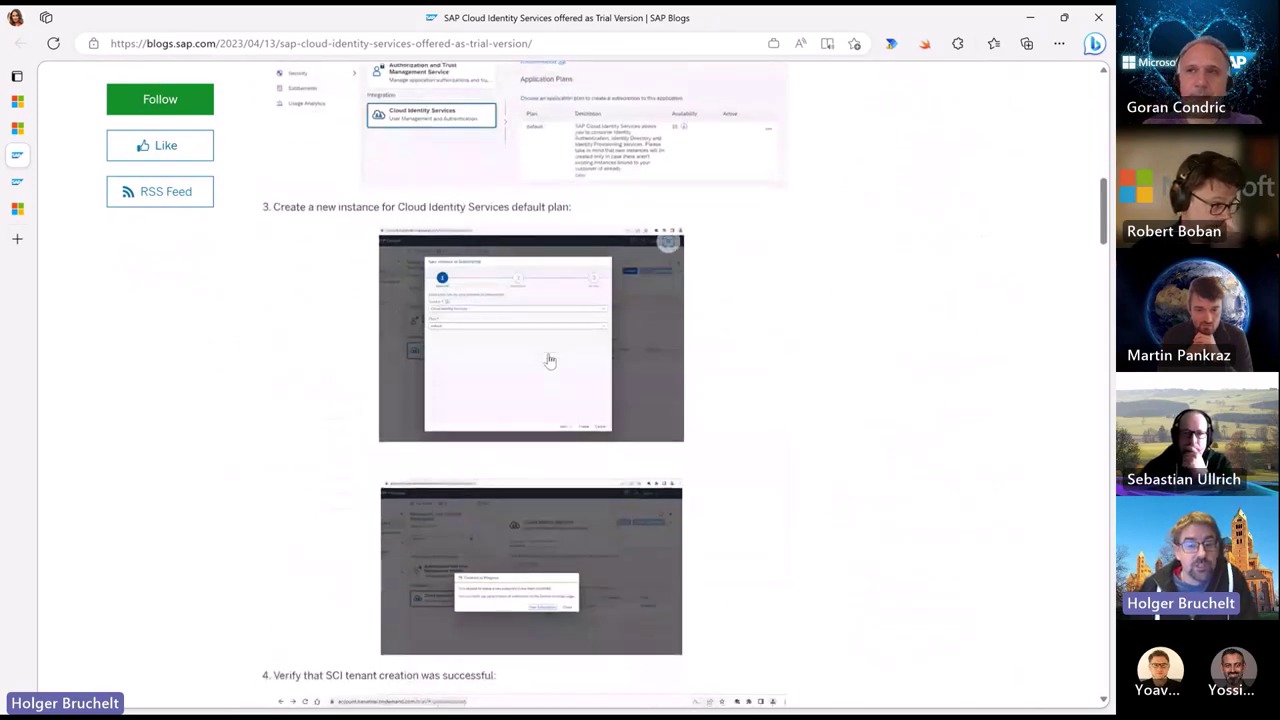
pyautogui.scroll(-7, 549, 360)
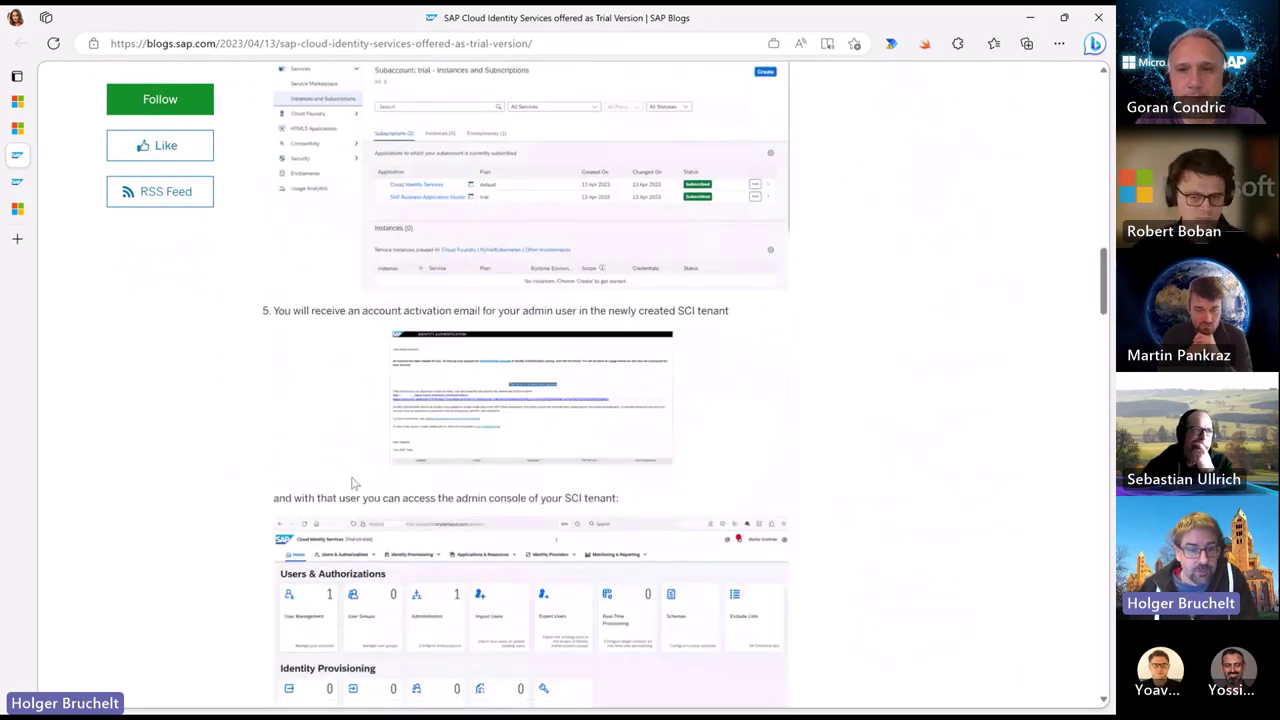
pyautogui.scroll(-3, 351, 486)
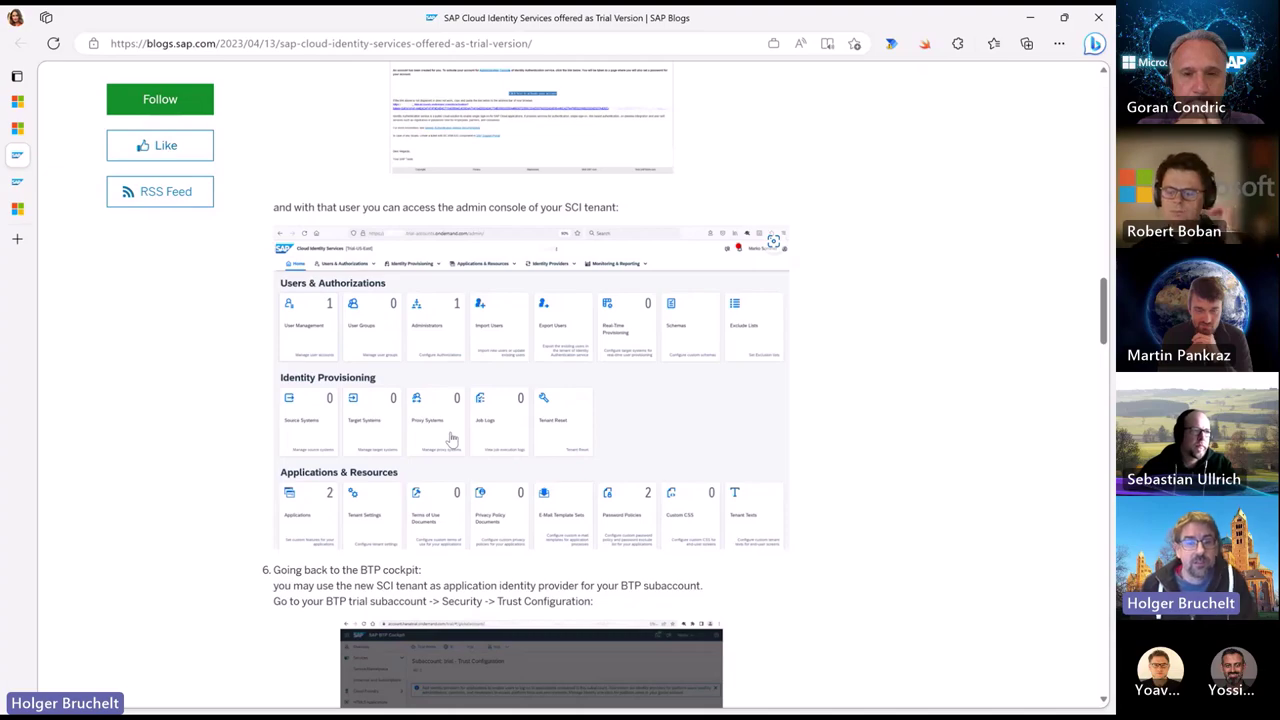
# - Return to the post's Service Offering and Limitations section and highlight the 90 days tenant lifetime
pyautogui.scroll(10, 455, 437)
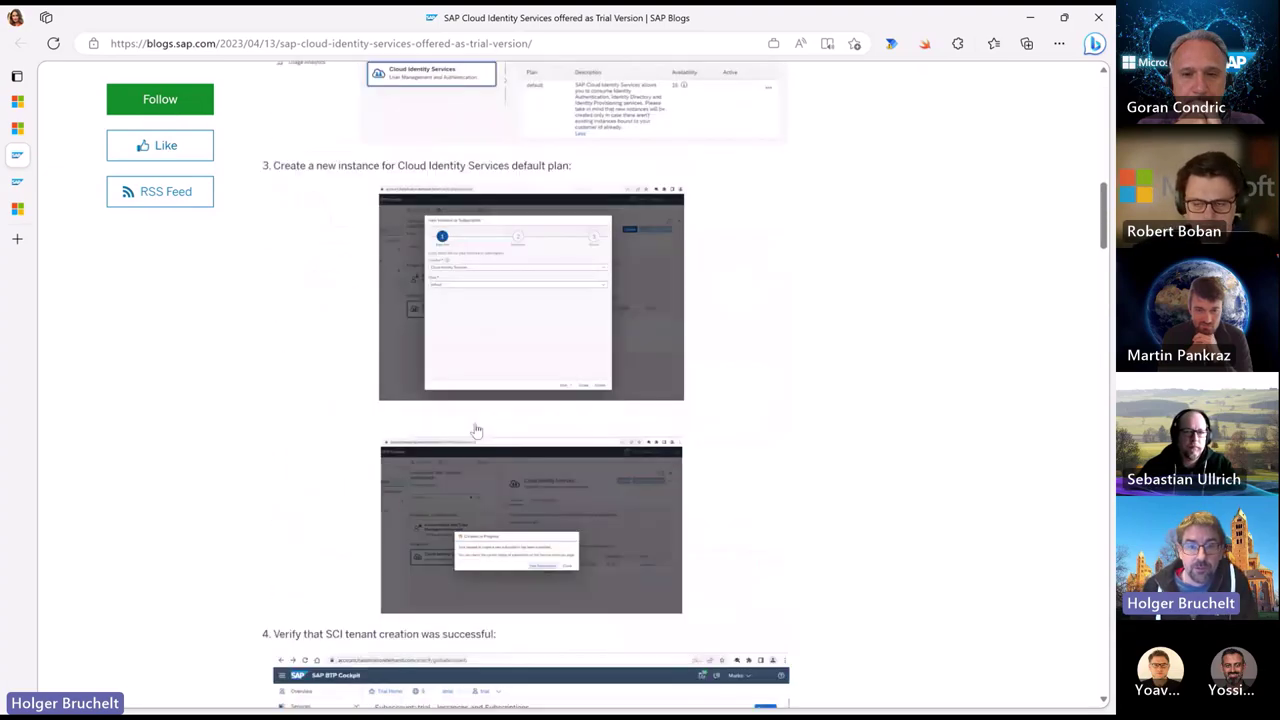
pyautogui.scroll(15, 477, 430)
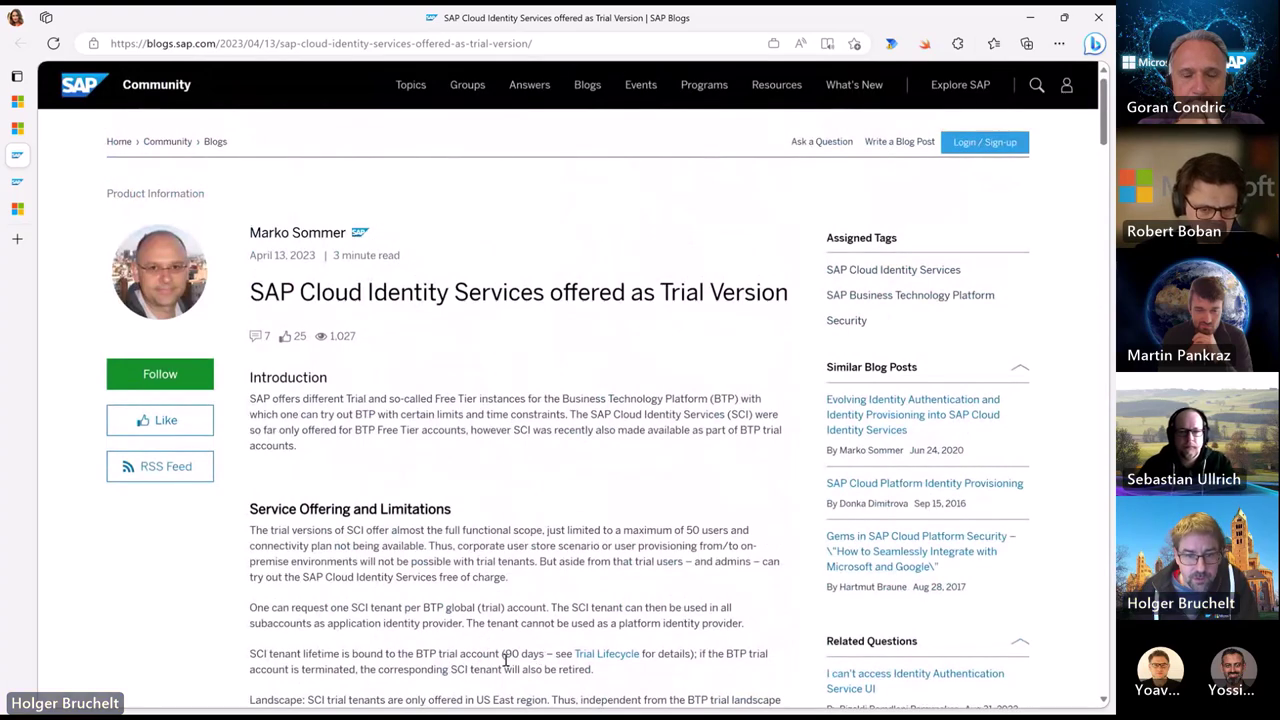
pyautogui.moveTo(483, 655); pyautogui.dragTo(556, 656)
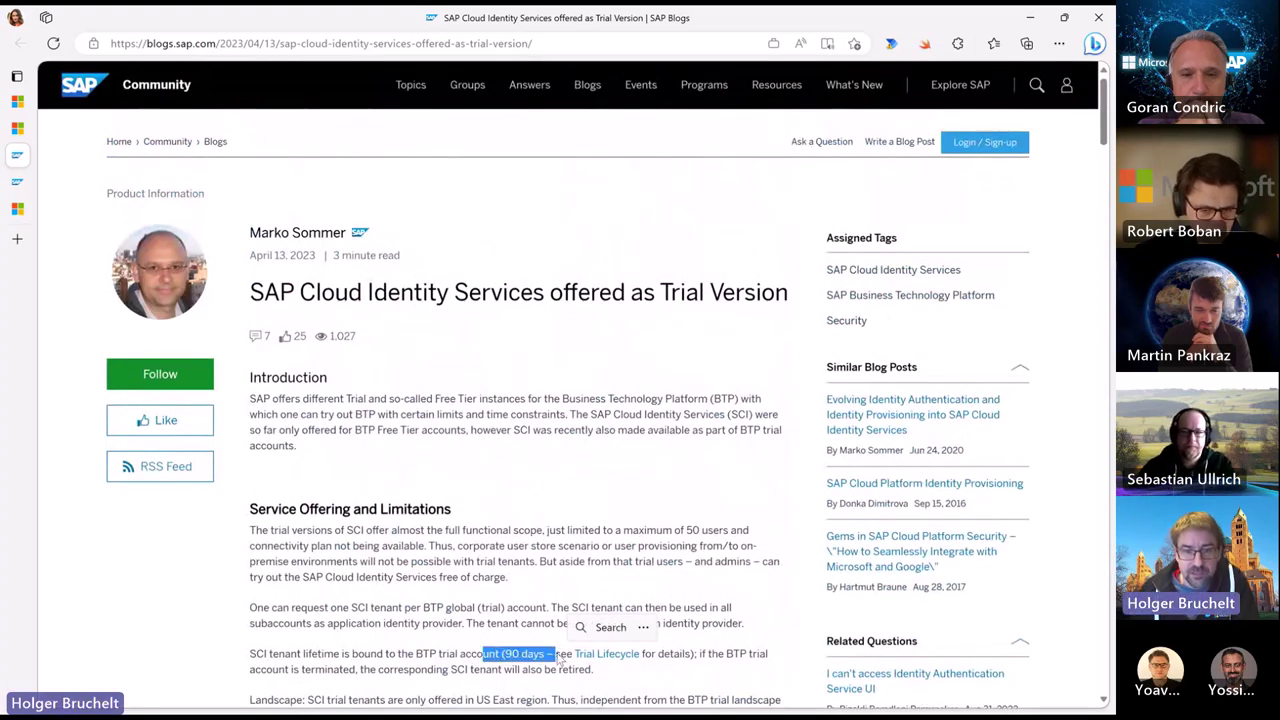
pyautogui.click(530, 578)
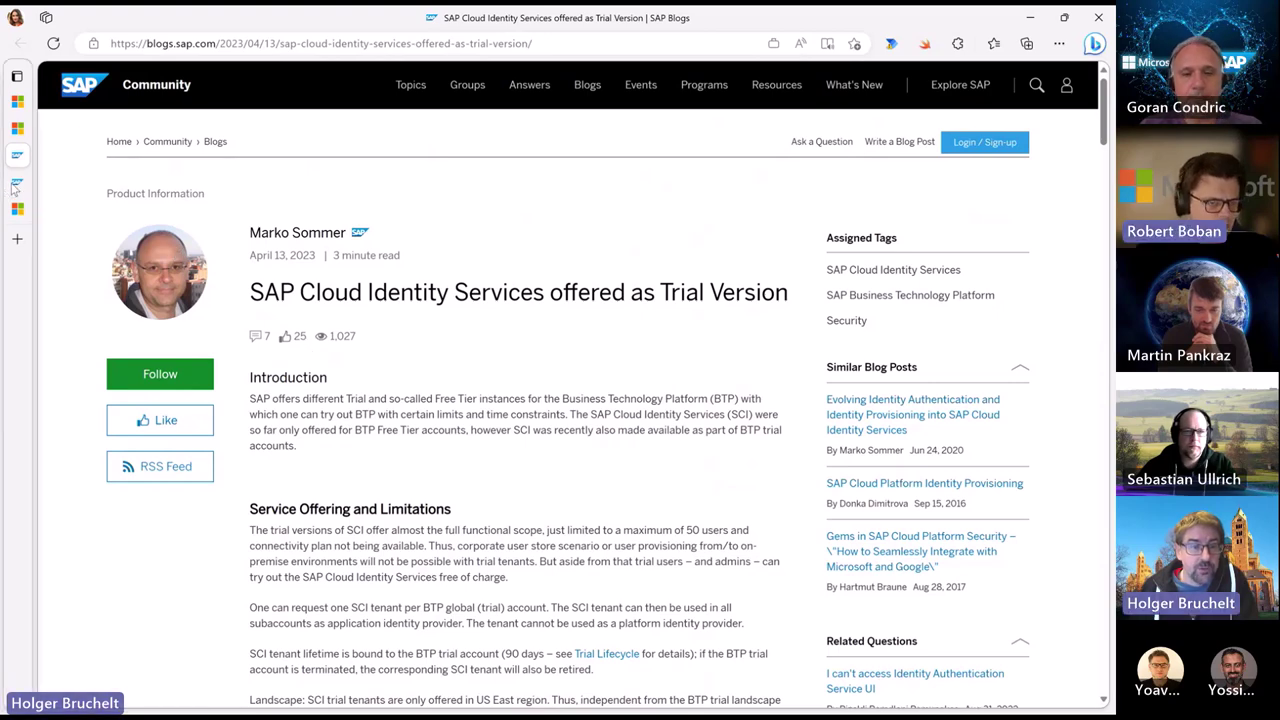
# - Go back to the Azure update about Linux clients using identity-based access to file shares over SMB
pyautogui.moveTo(18, 190)
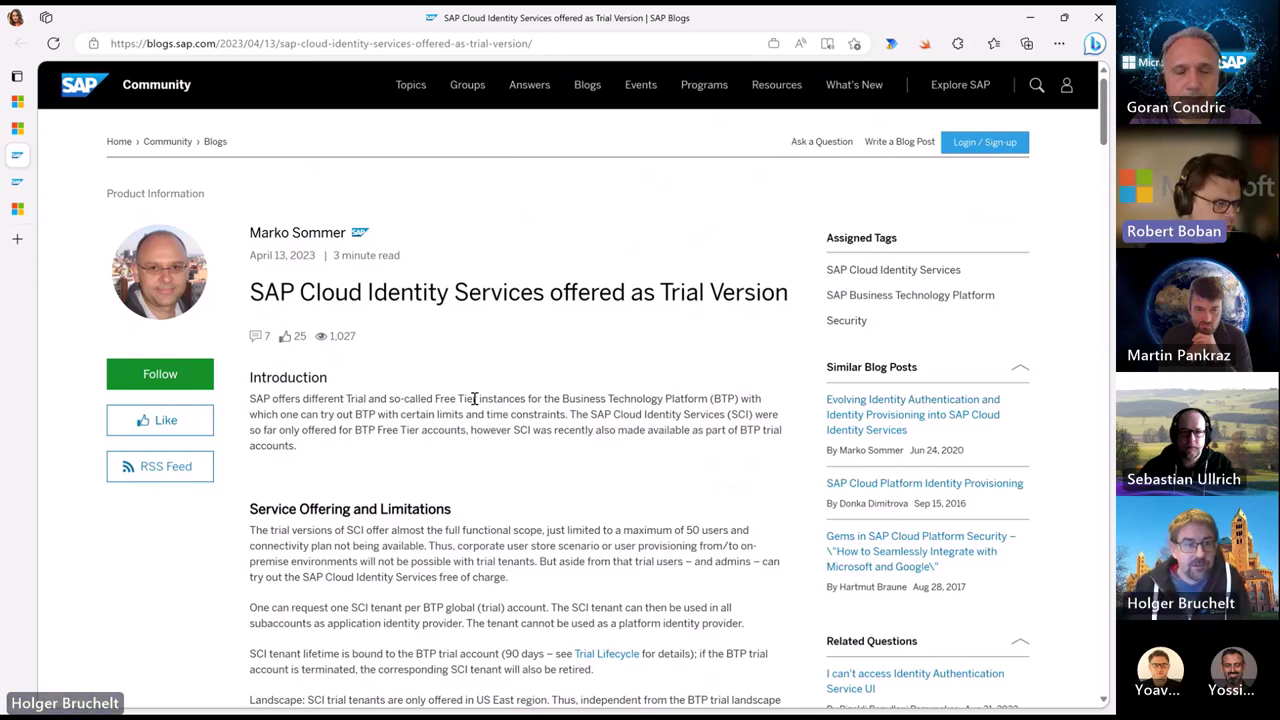
pyautogui.moveTo(18, 150)
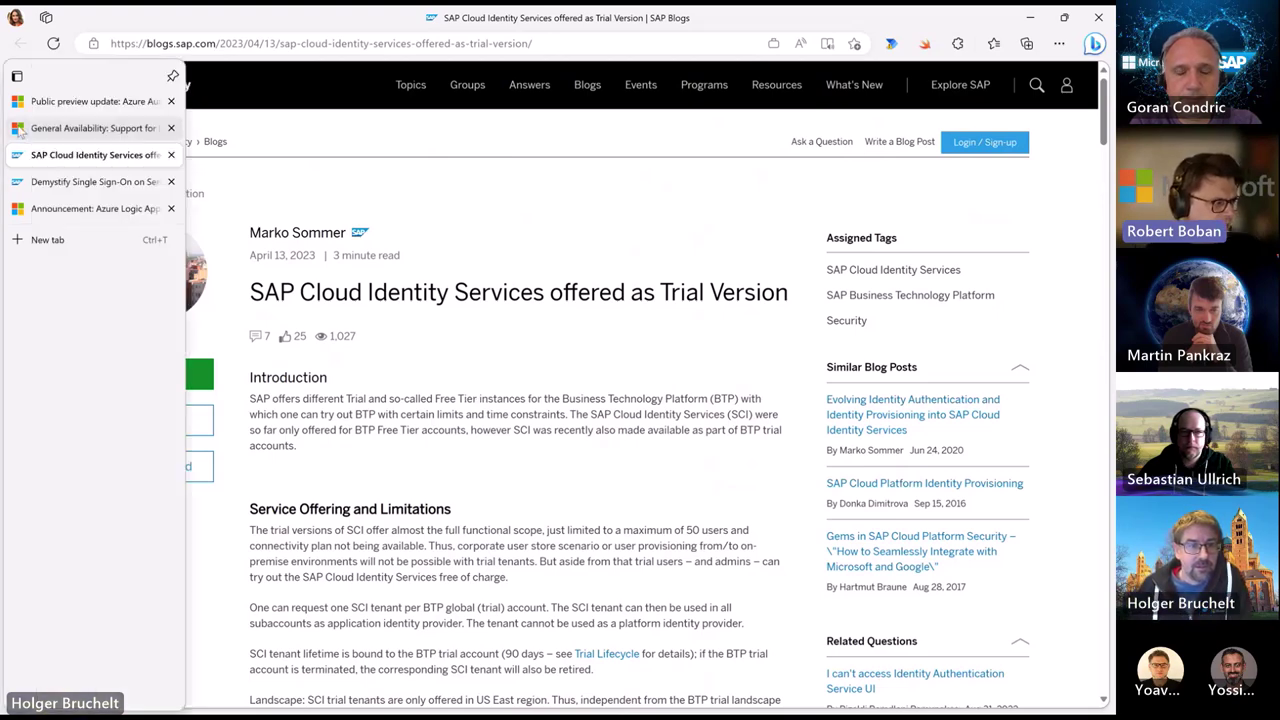
pyautogui.click(70, 128)
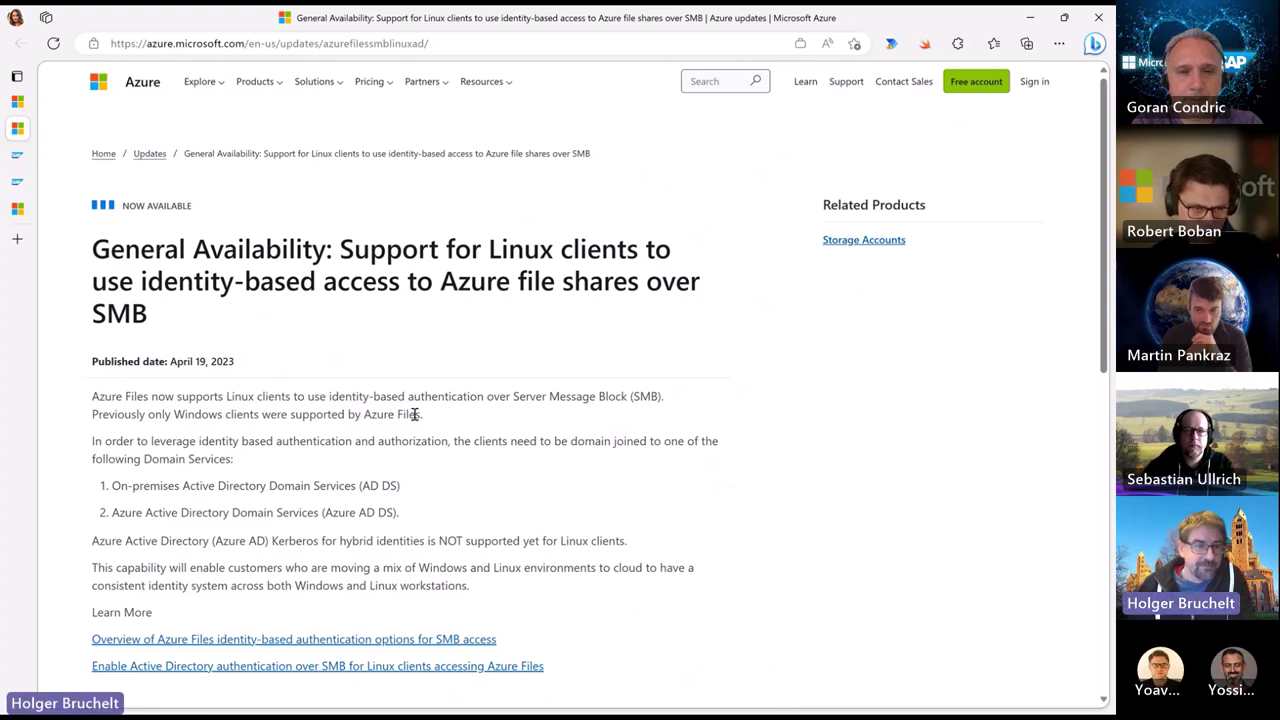
# - Open the SAP RISE server-side Single Sign-On post, review its terminology sections and highlight "using Kerberos" in heading 2.1
pyautogui.click(17, 183)
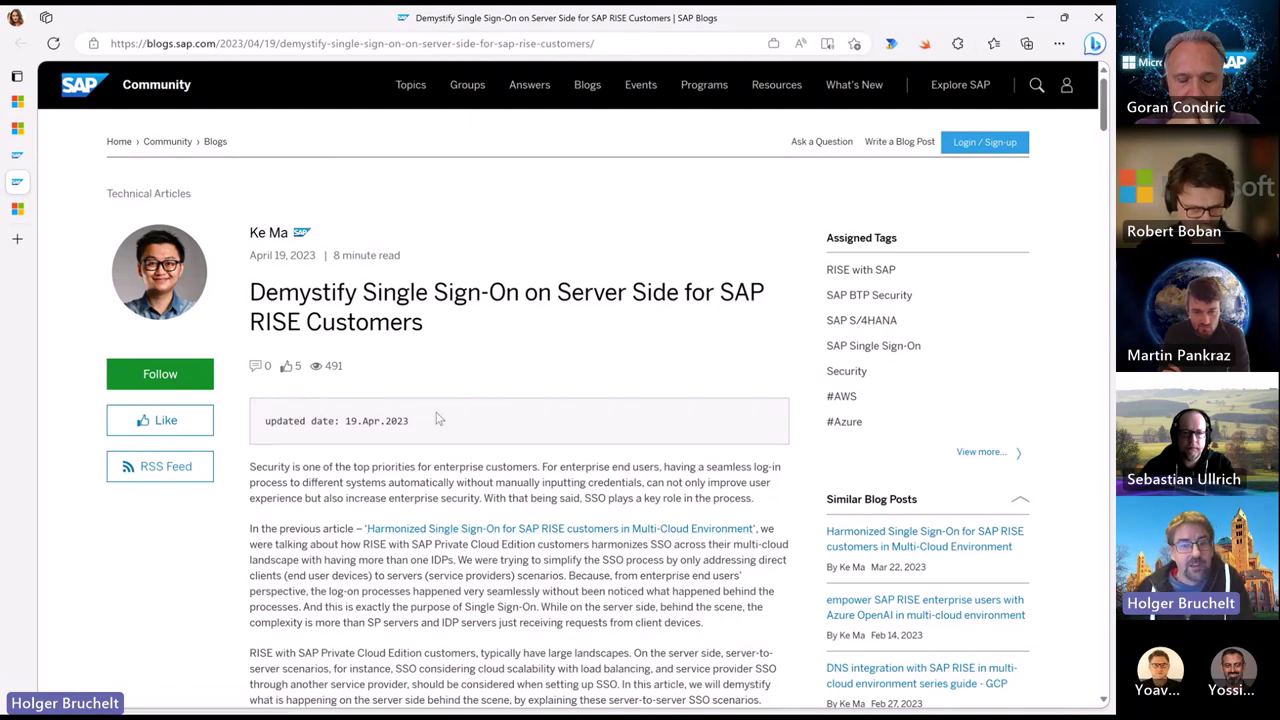
pyautogui.scroll(-4, 437, 418)
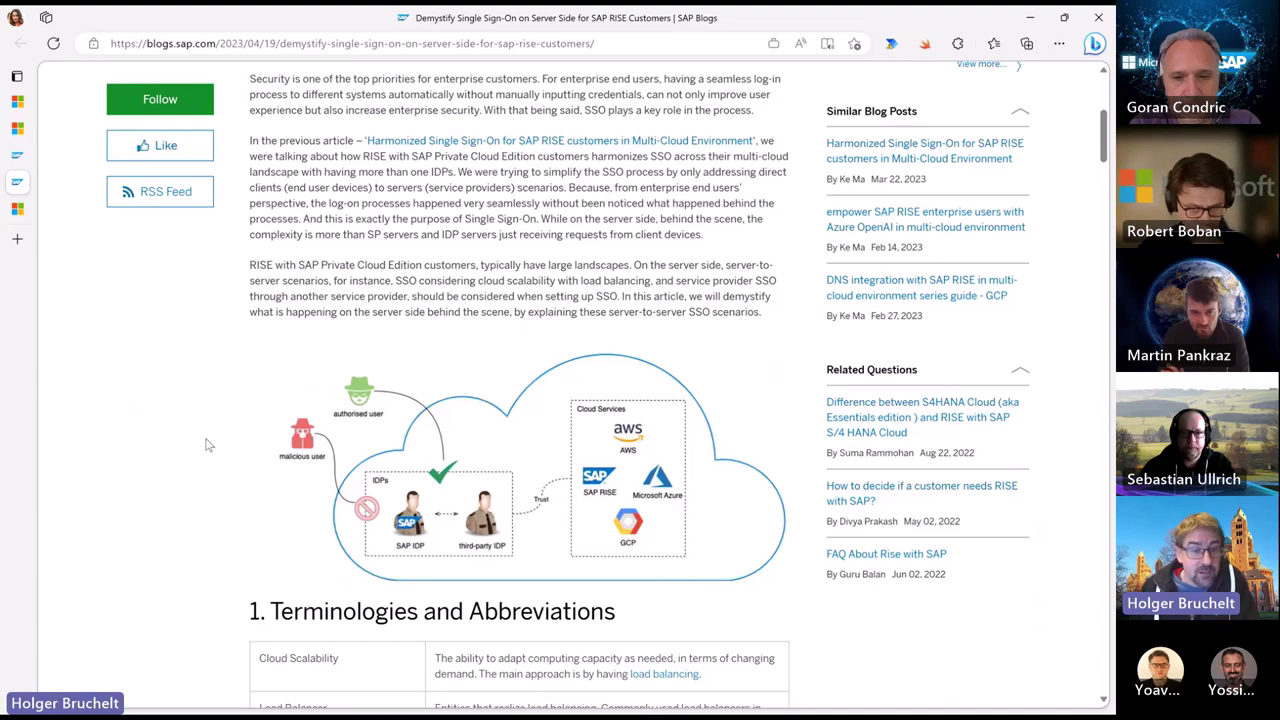
pyautogui.scroll(-9, 685, 514)
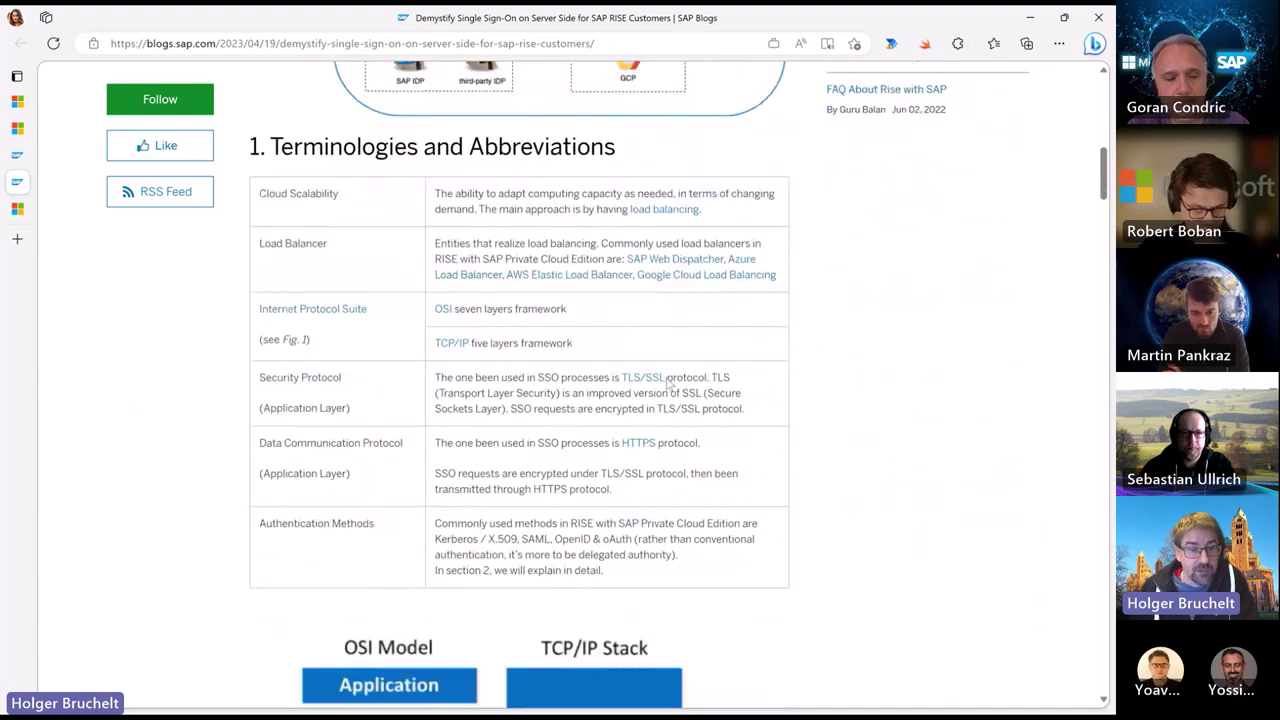
pyautogui.scroll(-2, 737, 484)
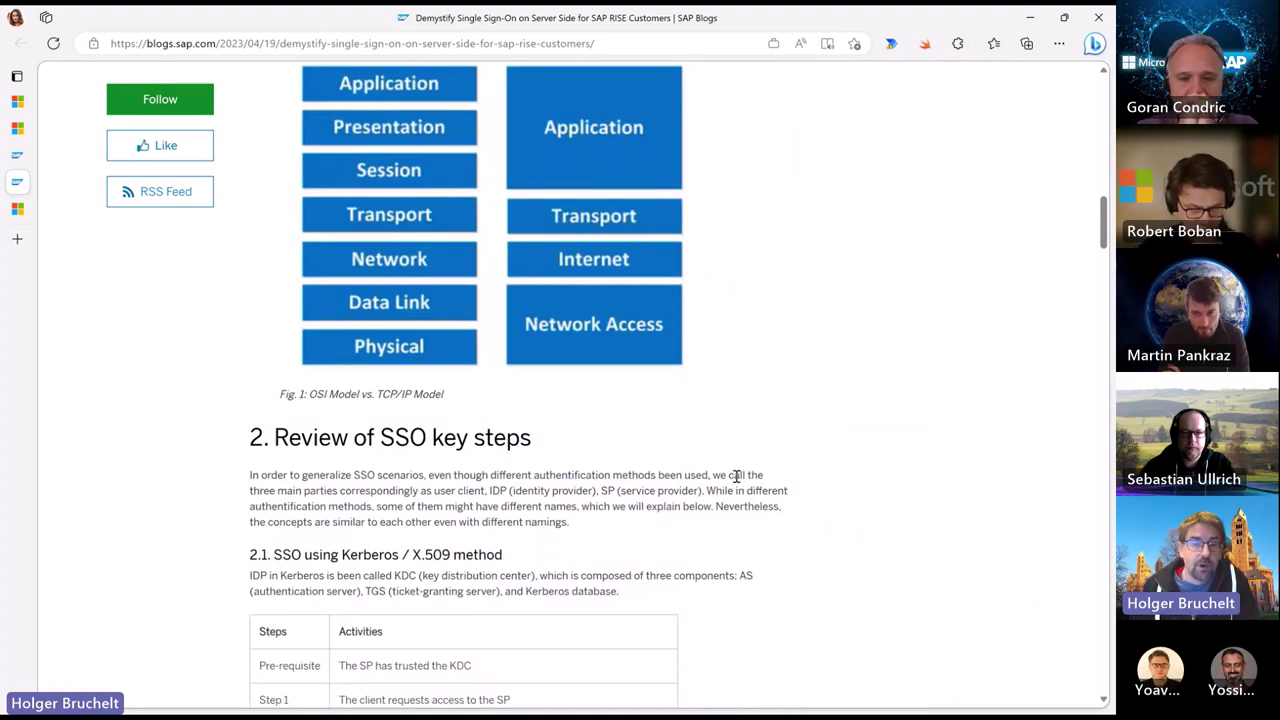
pyautogui.scroll(-4, 737, 477)
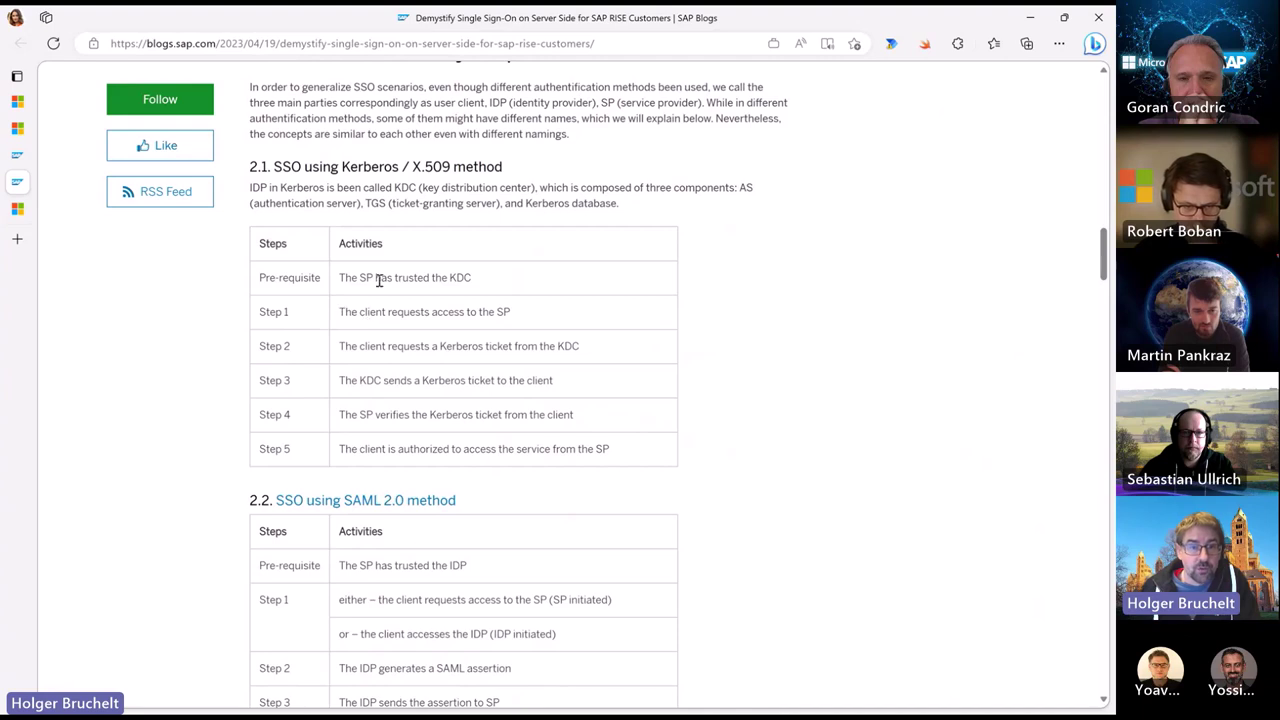
pyautogui.moveTo(321, 172); pyautogui.dragTo(421, 168)
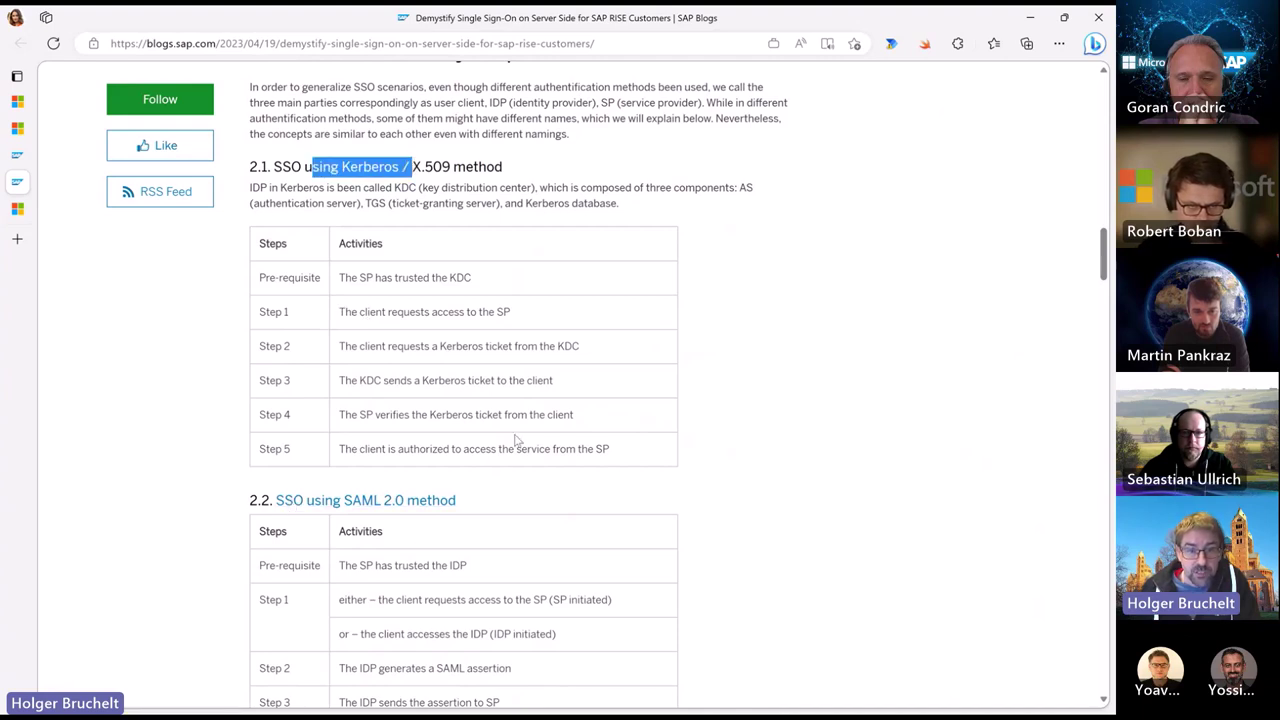
# - Examine the remaining SSO methods, the load balancing sections and the section 3.2 diagram in the Single Sign-On post
pyautogui.scroll(-3, 517, 440)
pyautogui.scroll(-5, 517, 440)
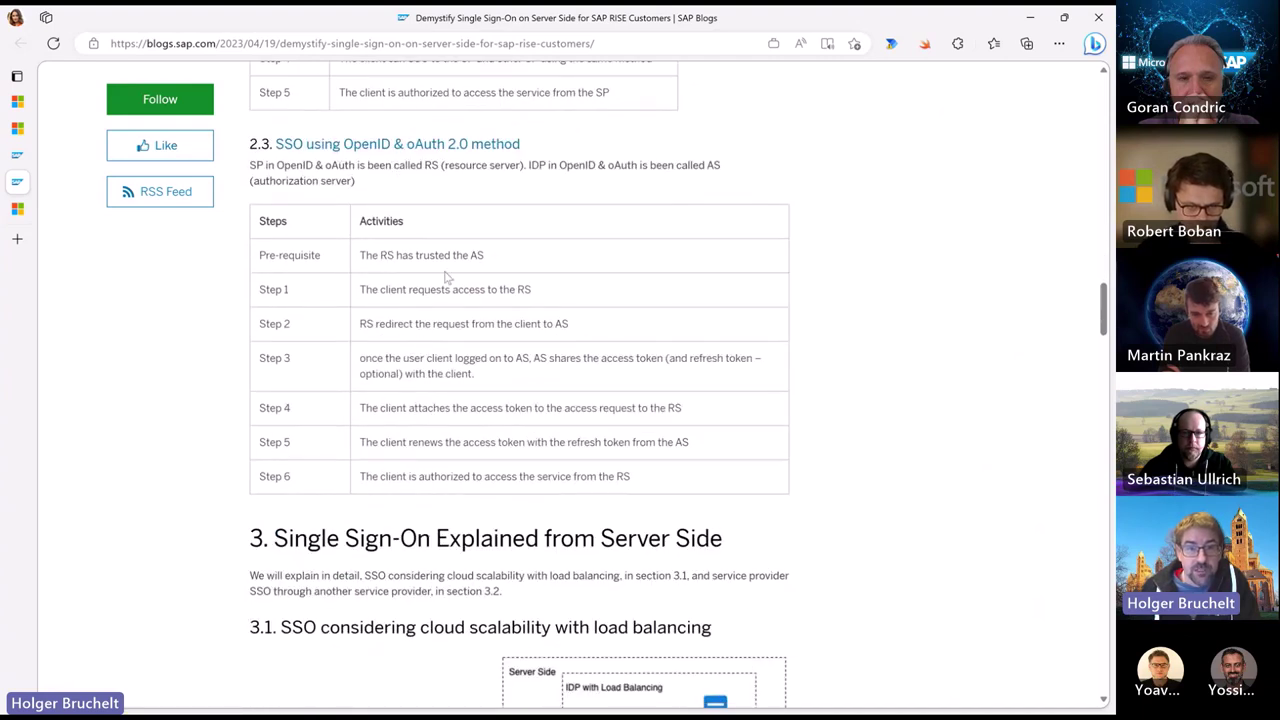
pyautogui.scroll(-3, 476, 317)
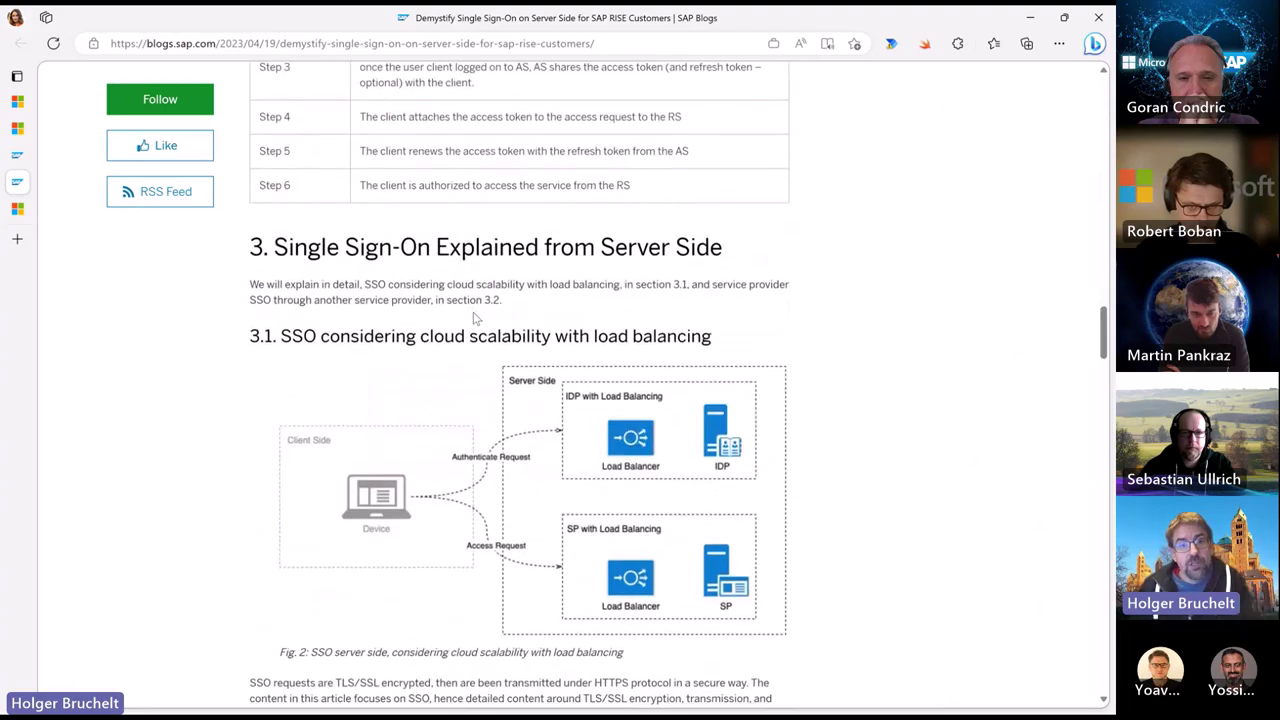
pyautogui.scroll(-11, 476, 317)
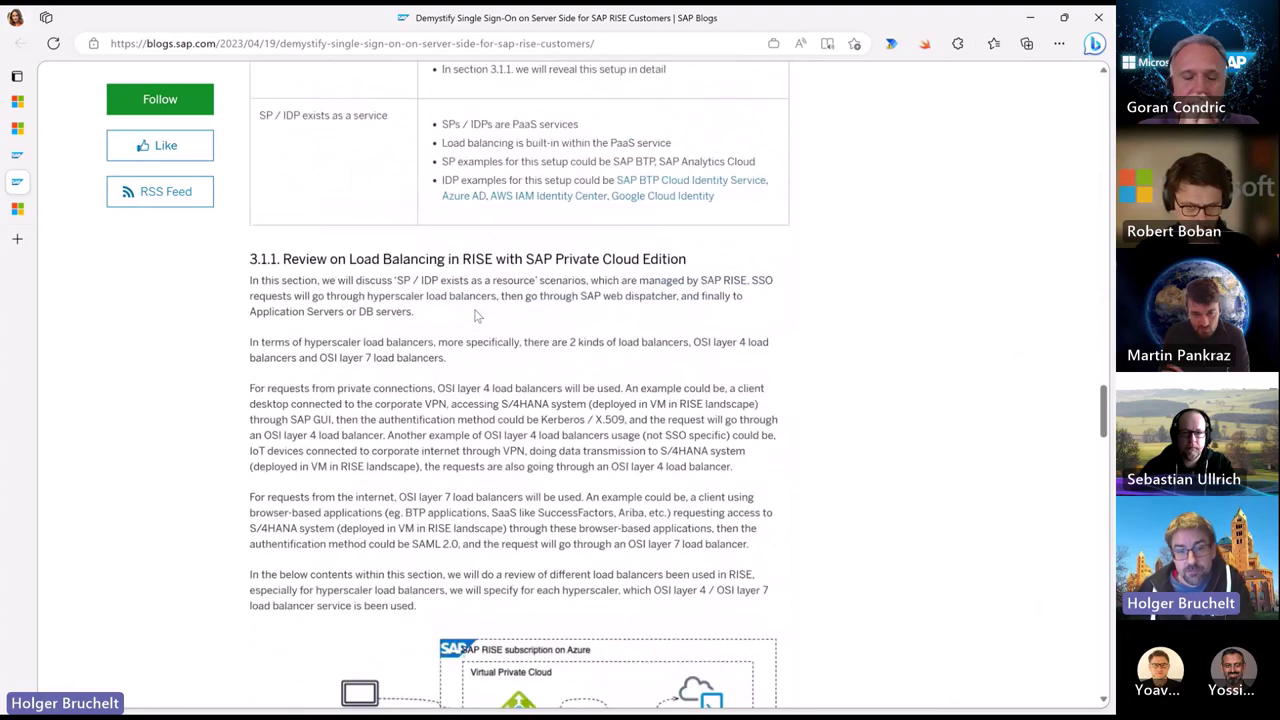
pyautogui.scroll(-14, 476, 317)
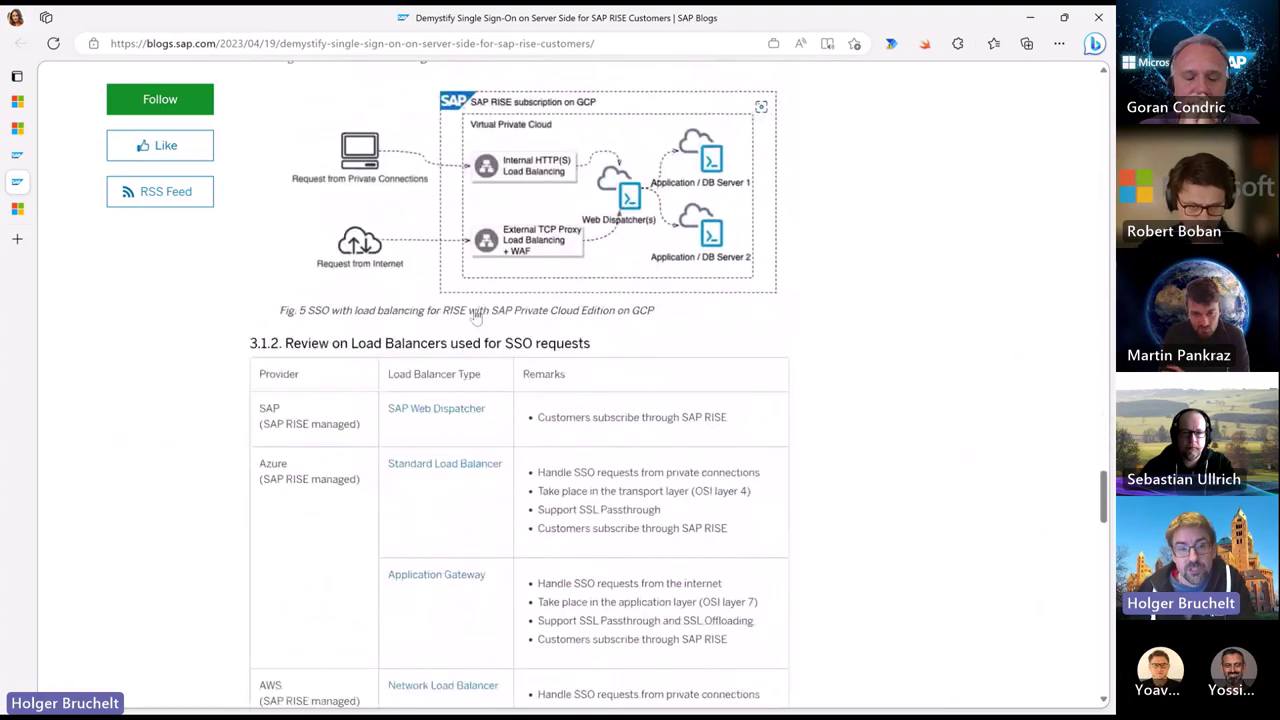
pyautogui.scroll(-3, 476, 317)
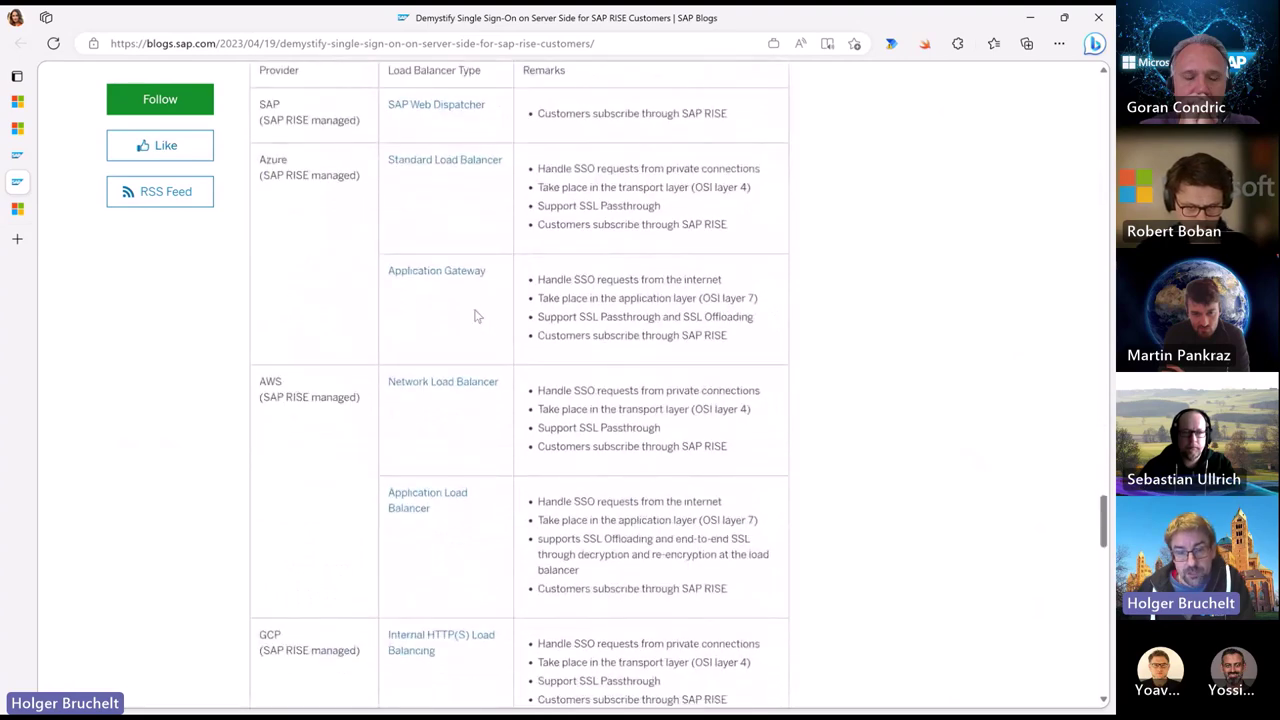
pyautogui.scroll(-5, 476, 317)
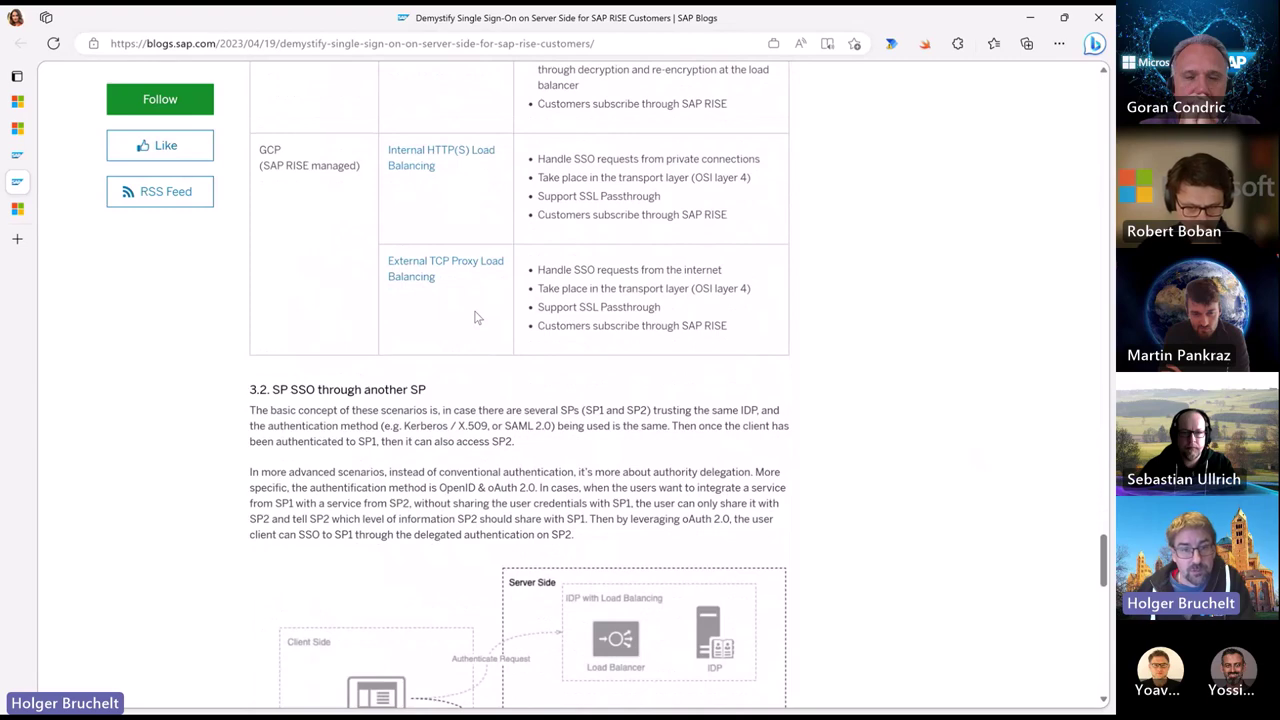
pyautogui.scroll(-3, 476, 317)
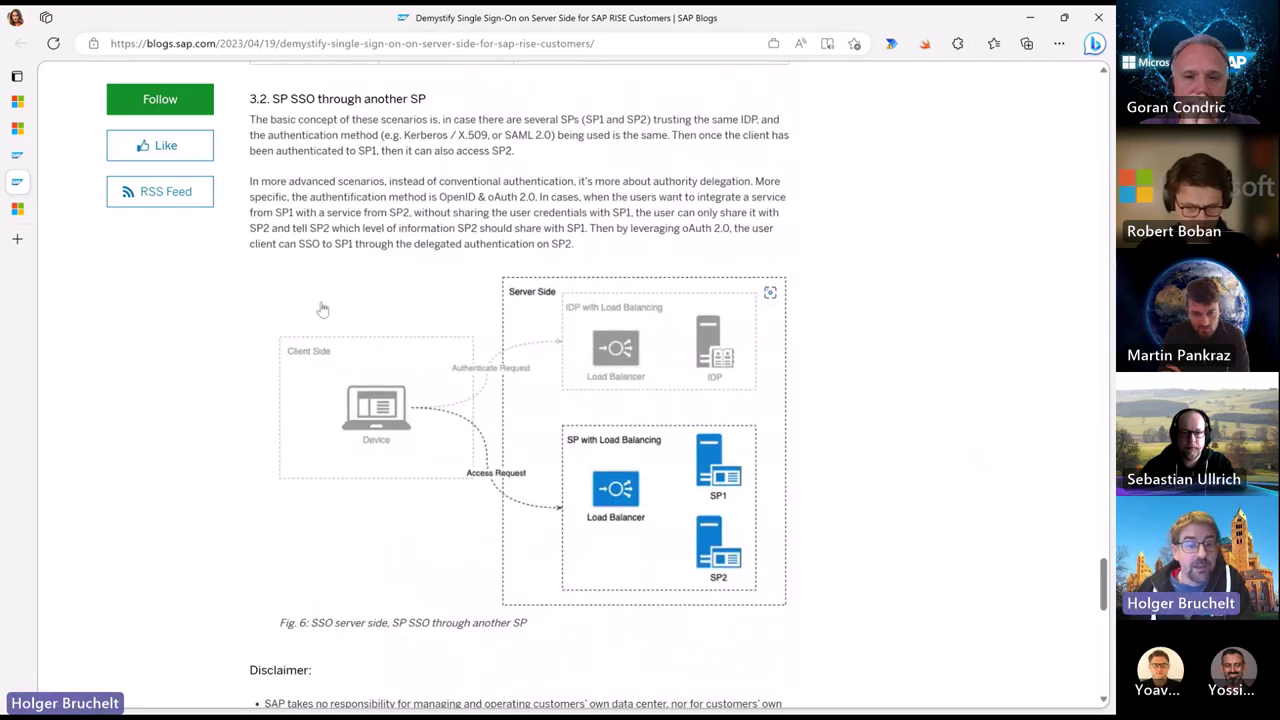
# - Open the Azure Logic Apps Data Mapper announcement and highlight the product name in its title
pyautogui.click(17, 208)
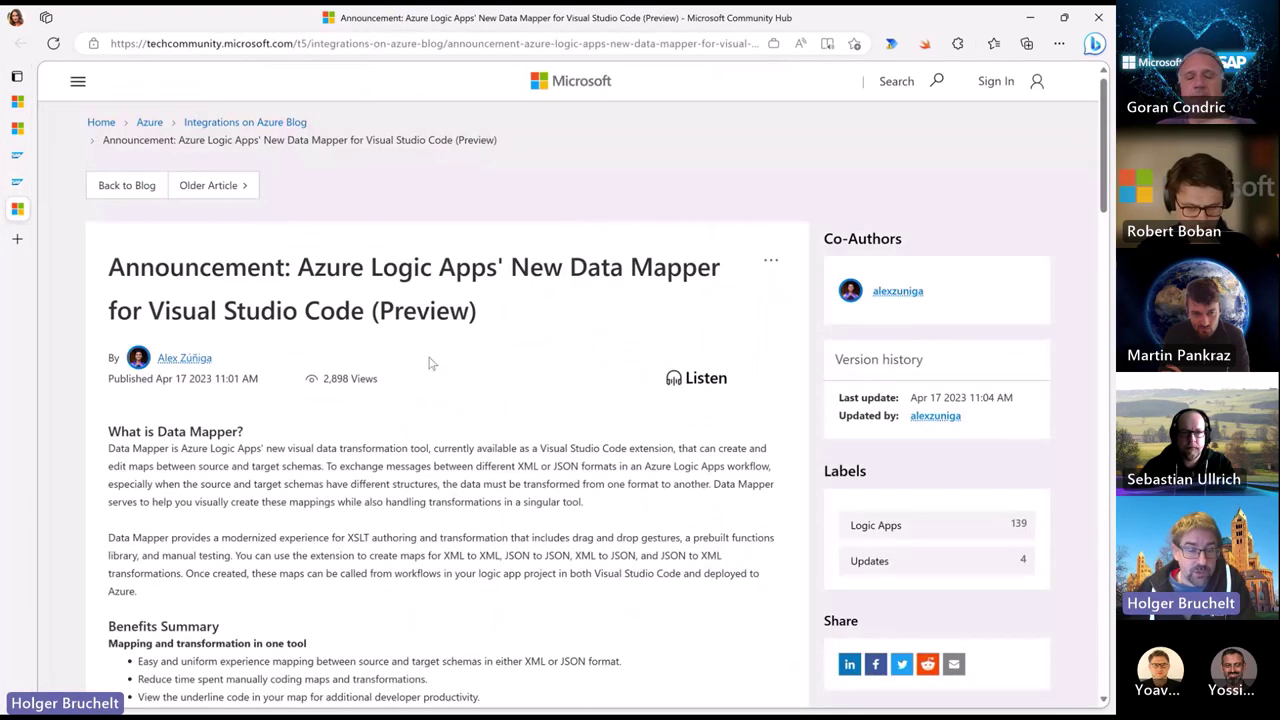
pyautogui.moveTo(300, 266); pyautogui.dragTo(505, 268)
pyautogui.click(563, 427)
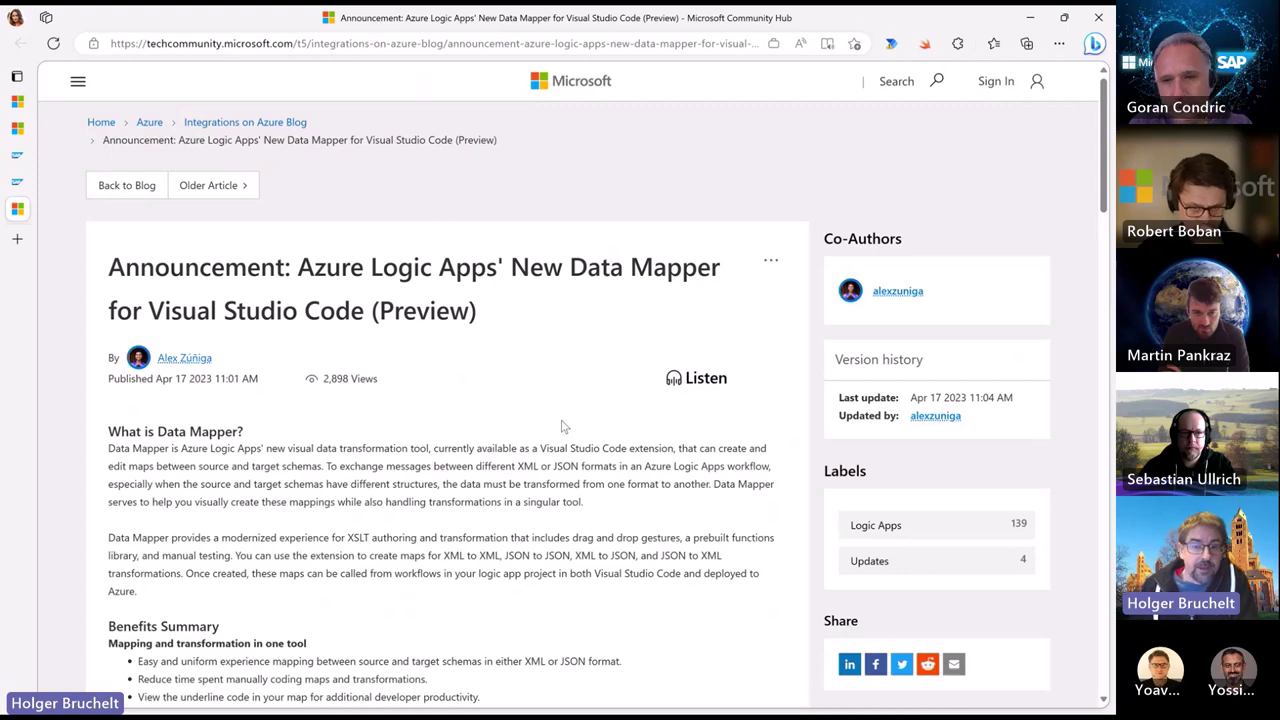
# - Review the Data Mapper announcement's benefits, Modern Data Mapper illustration, limitations and video walk-through
pyautogui.scroll(-2, 563, 427)
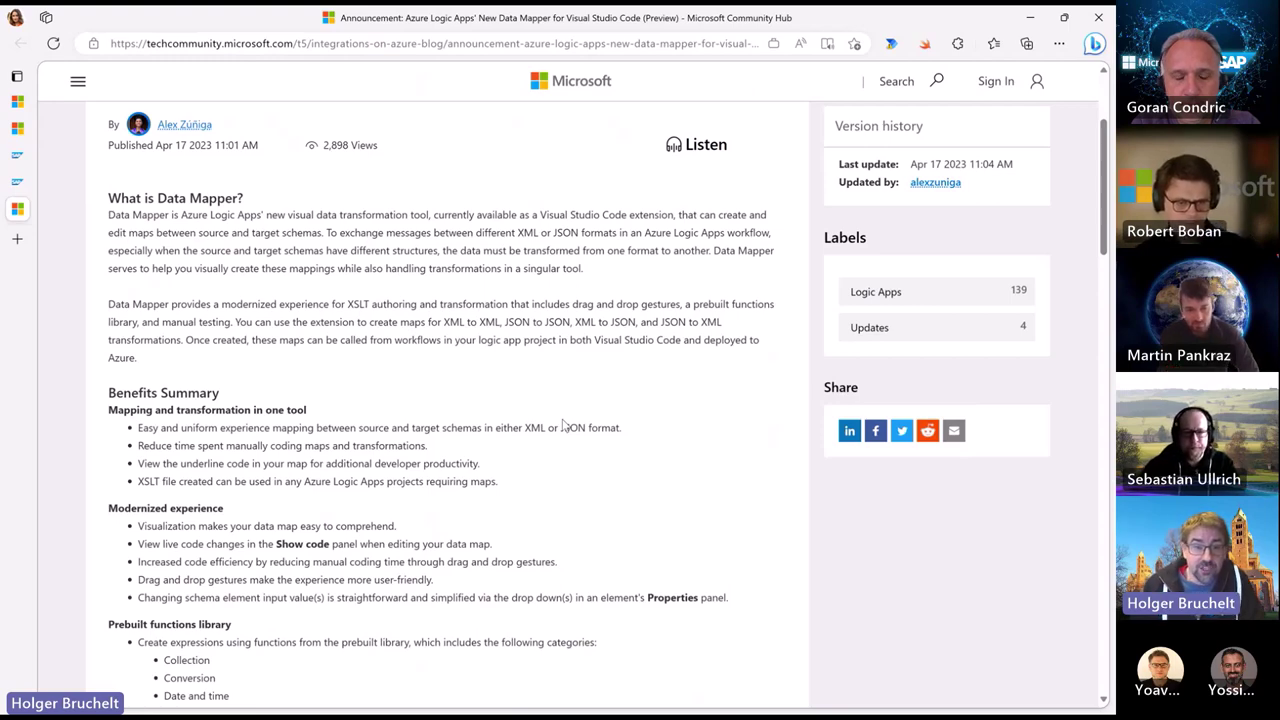
pyautogui.scroll(1, 485, 374)
pyautogui.scroll(-15, 485, 374)
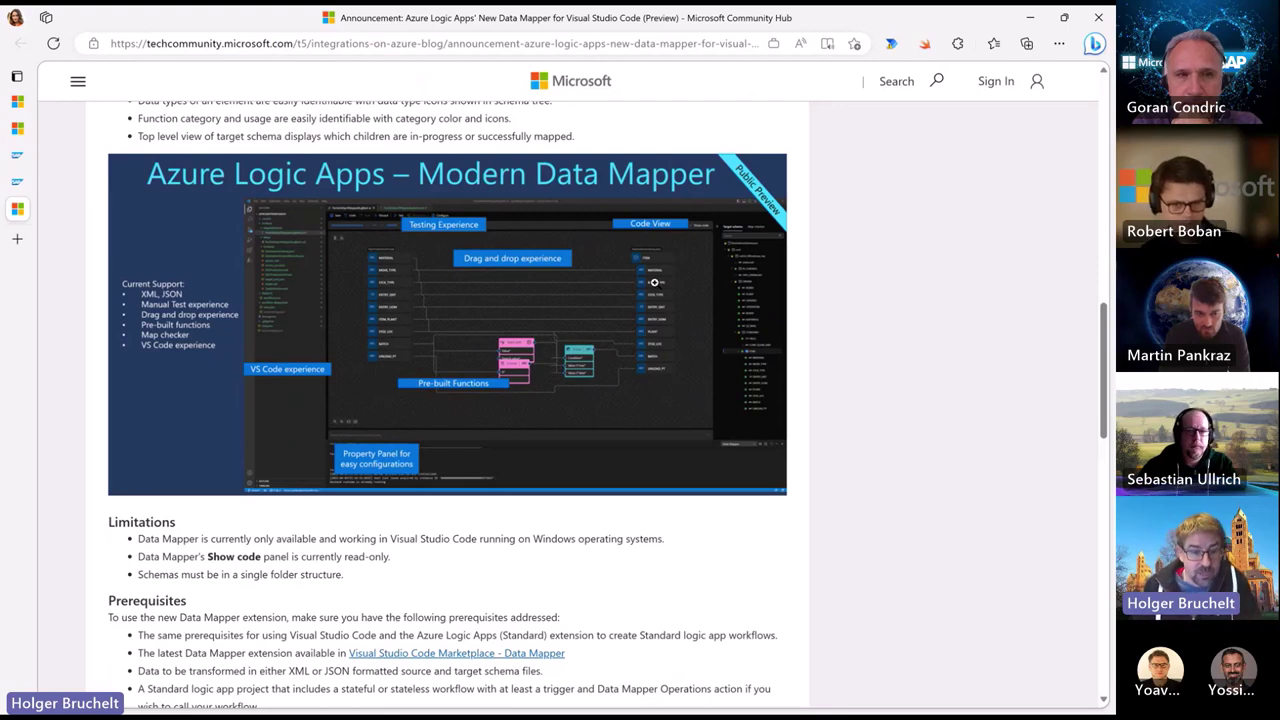
pyautogui.scroll(-9, 654, 282)
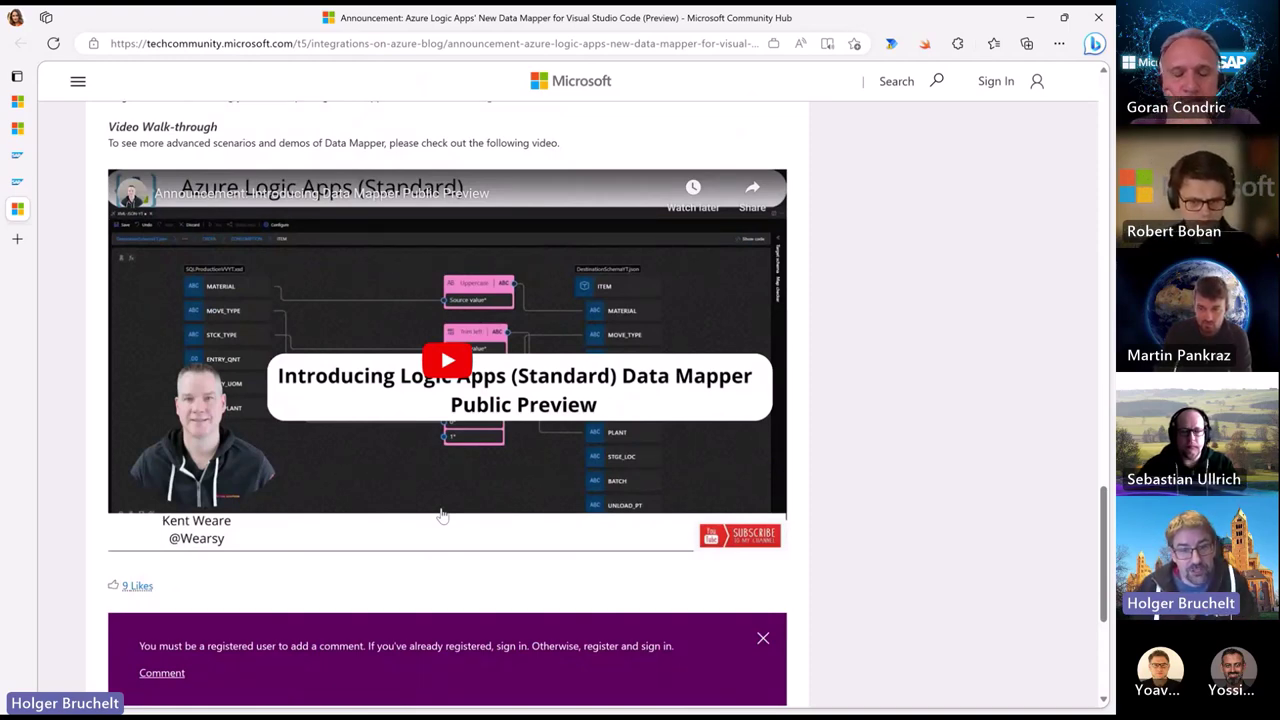
pyautogui.scroll(20, 443, 515)
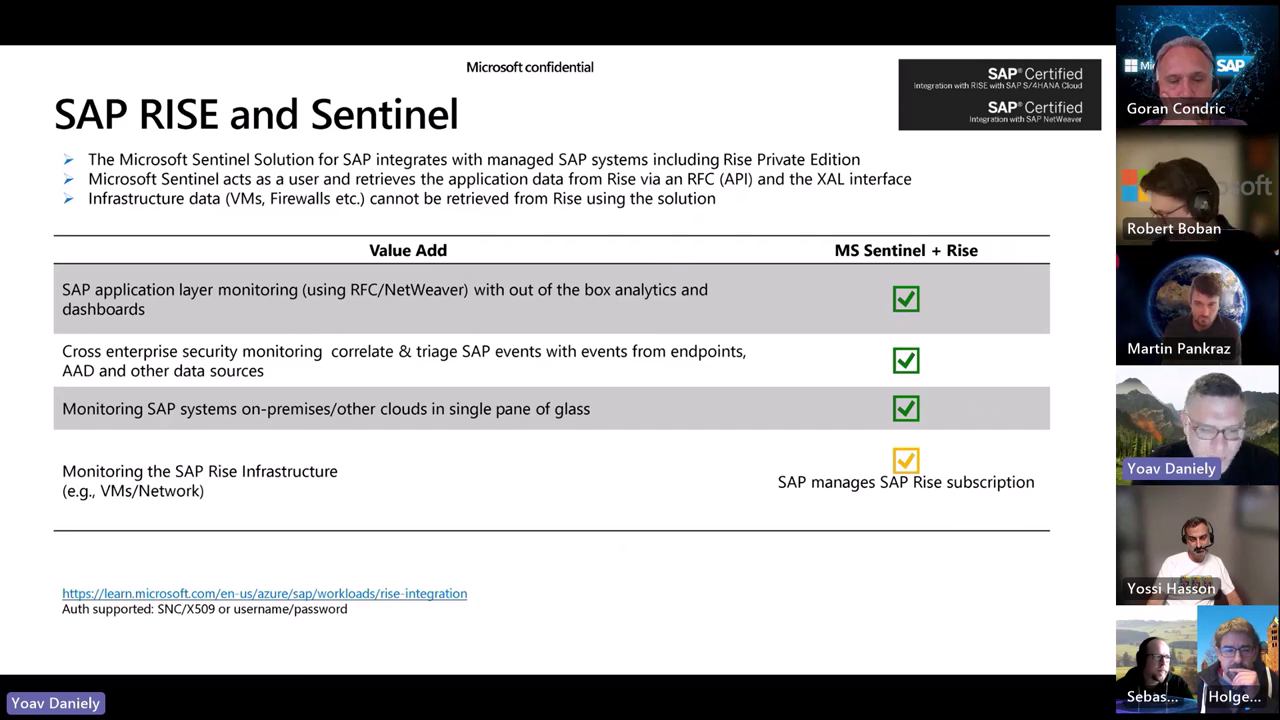
# - Switch from the slide show to the Edge browser window and bring up the "sentinel sap rise" search results
pyautogui.hotkey('alt', 'Tab')
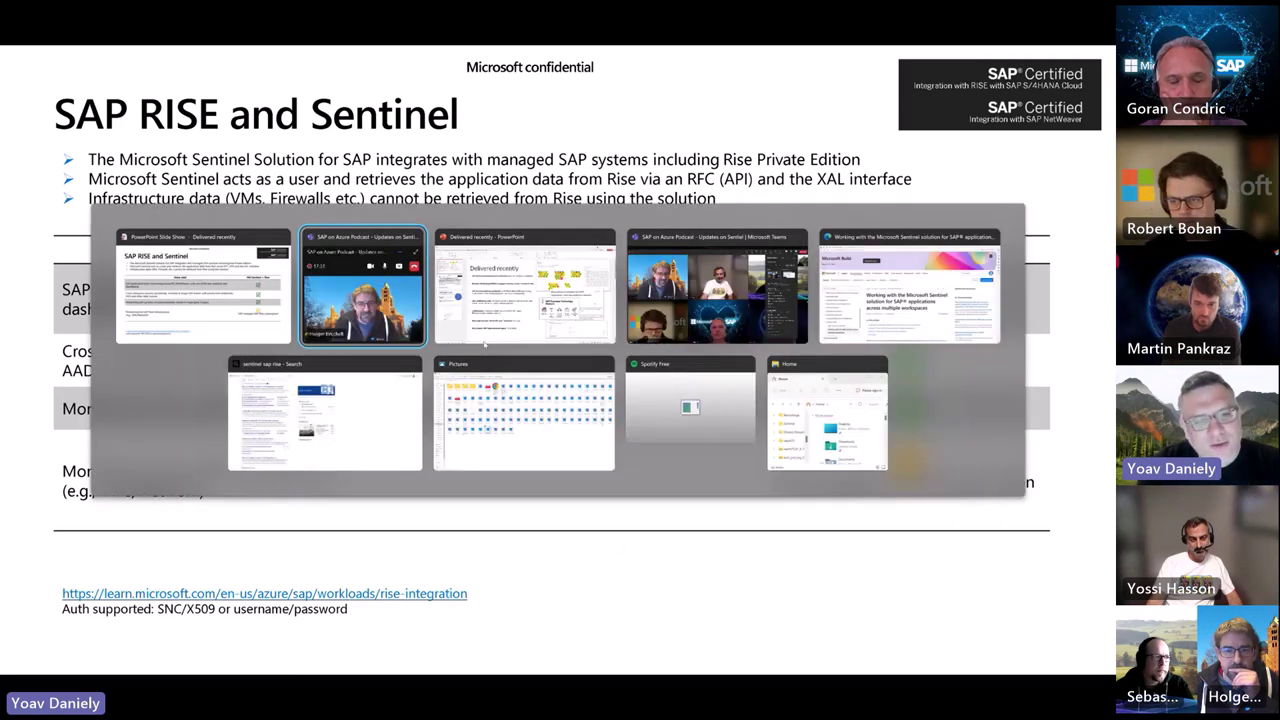
pyautogui.hotkey('alt', 'Tab')
pyautogui.hotkey('alt', 'Tab')
pyautogui.hotkey('alt', 'Tab')
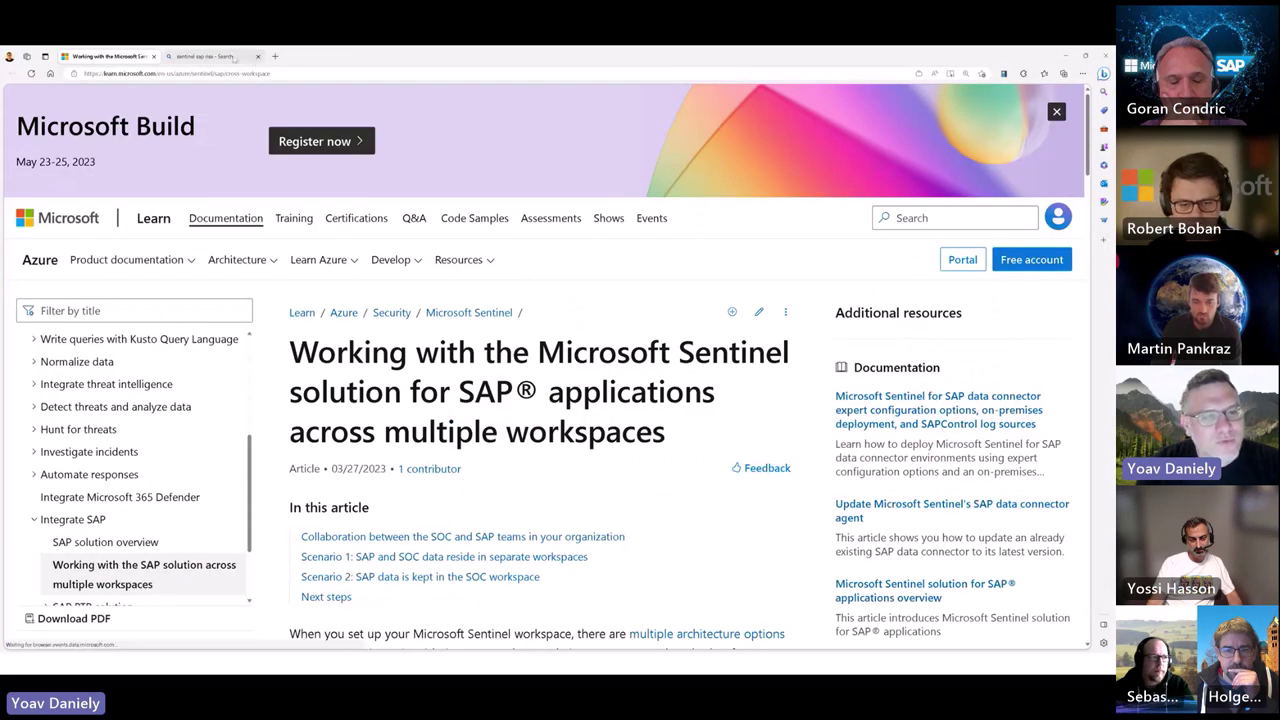
pyautogui.click(205, 56)
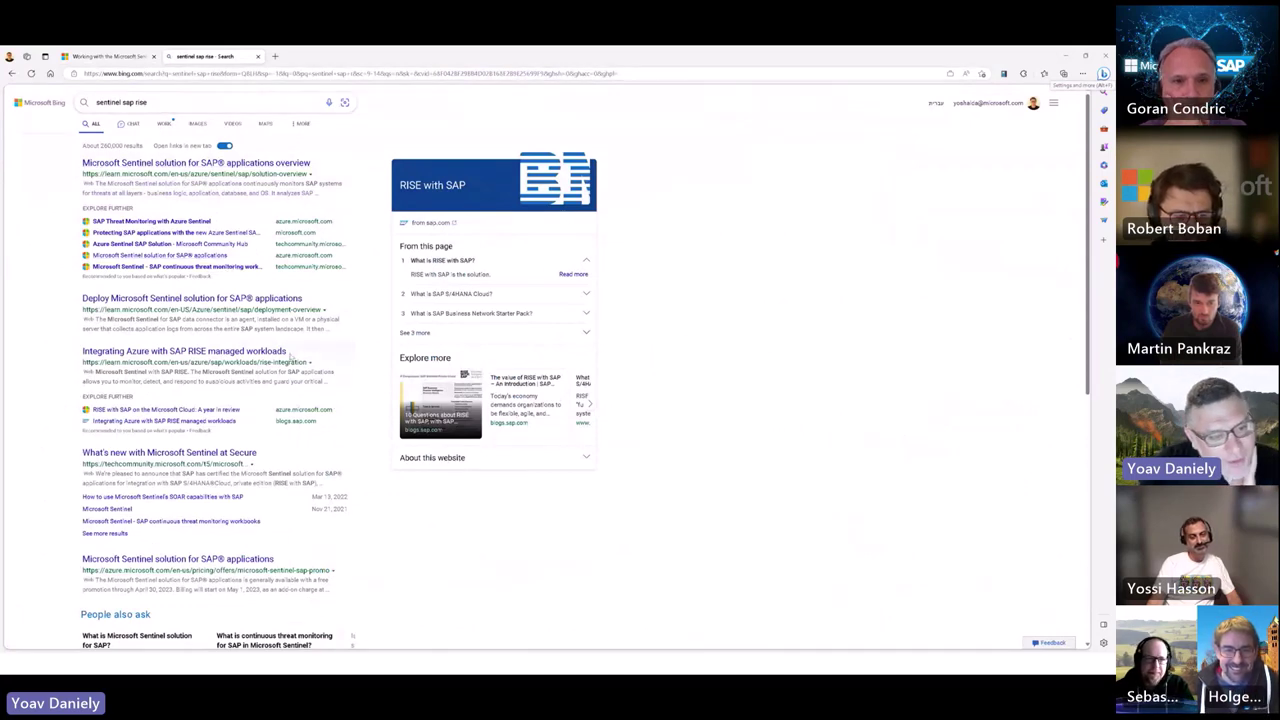
# - Open the "Integrating Azure with SAP RISE managed workloads" article from the search results and find its "Microsoft Sentinel with SAP RISE" section
pyautogui.click(243, 354)
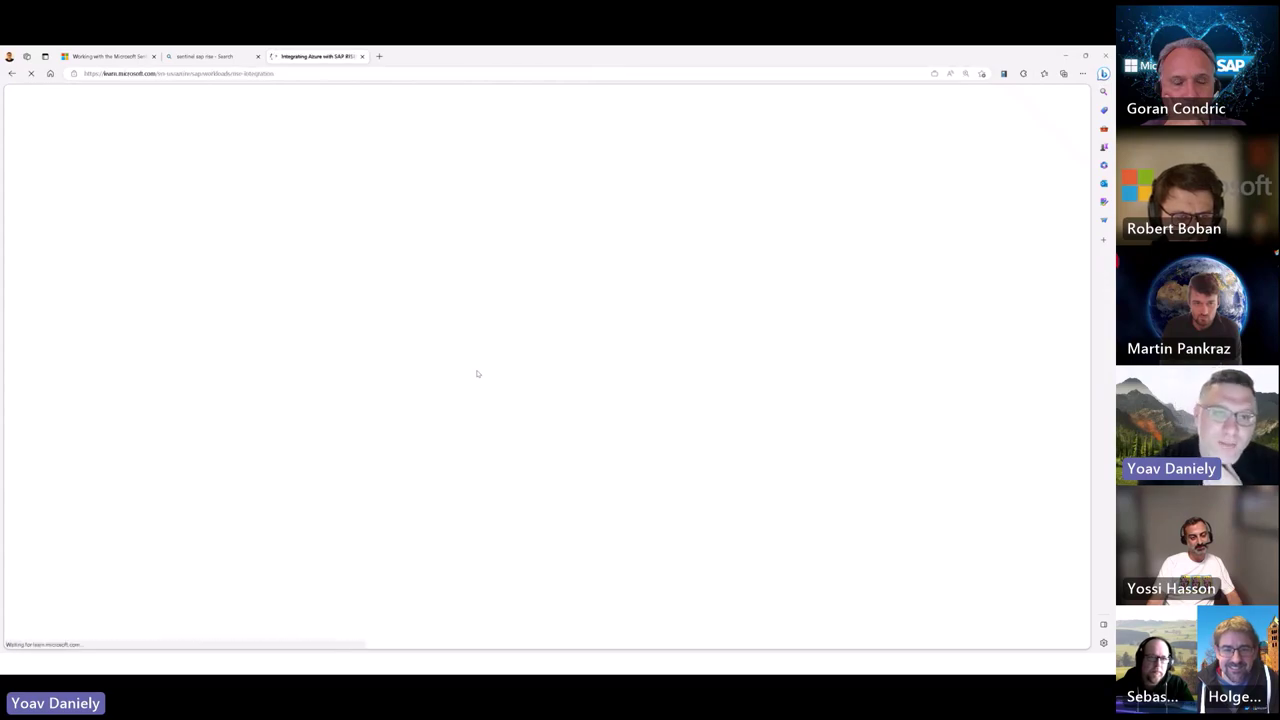
pyautogui.scroll(-6, 518, 383)
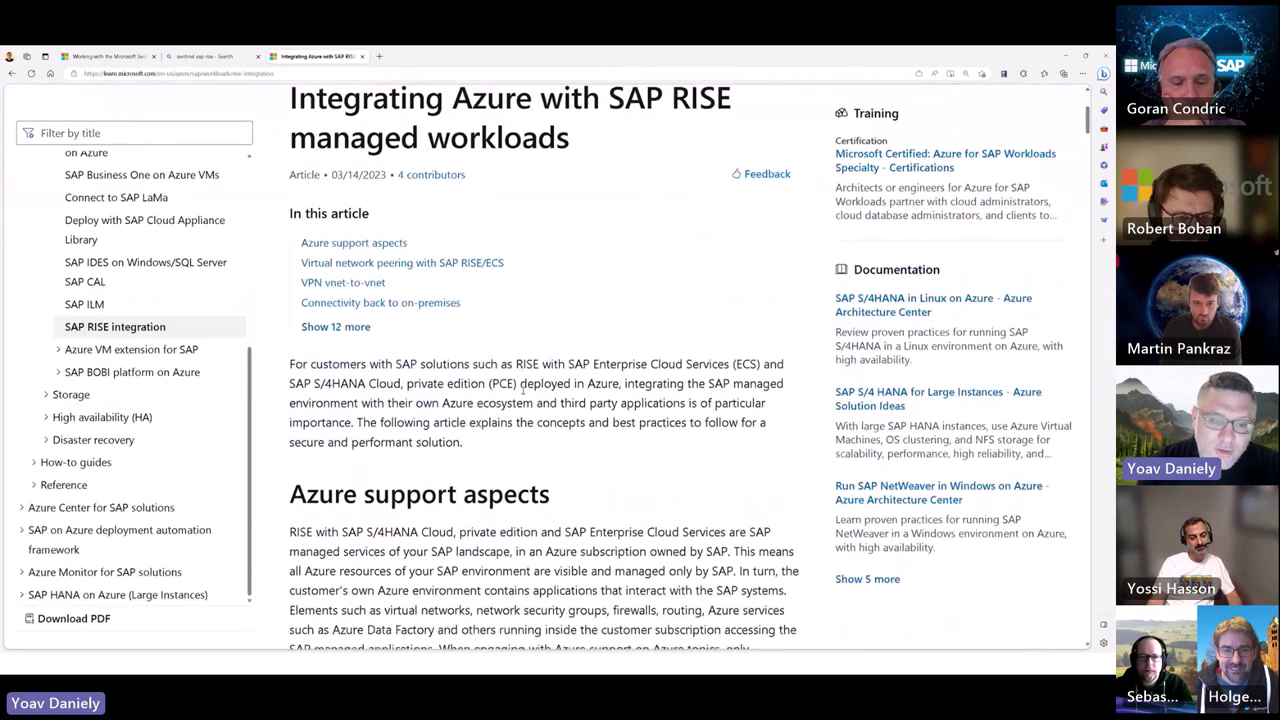
pyautogui.scroll(-10, 510, 392)
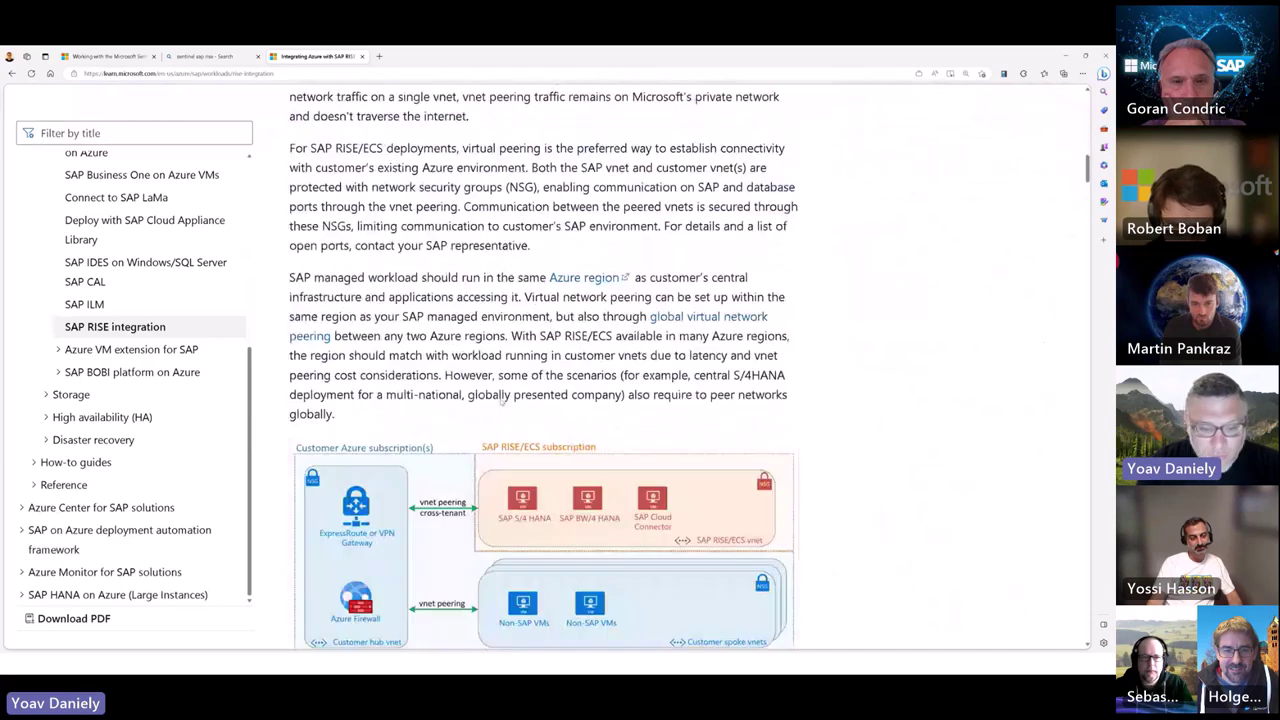
pyautogui.scroll(-12, 501, 401)
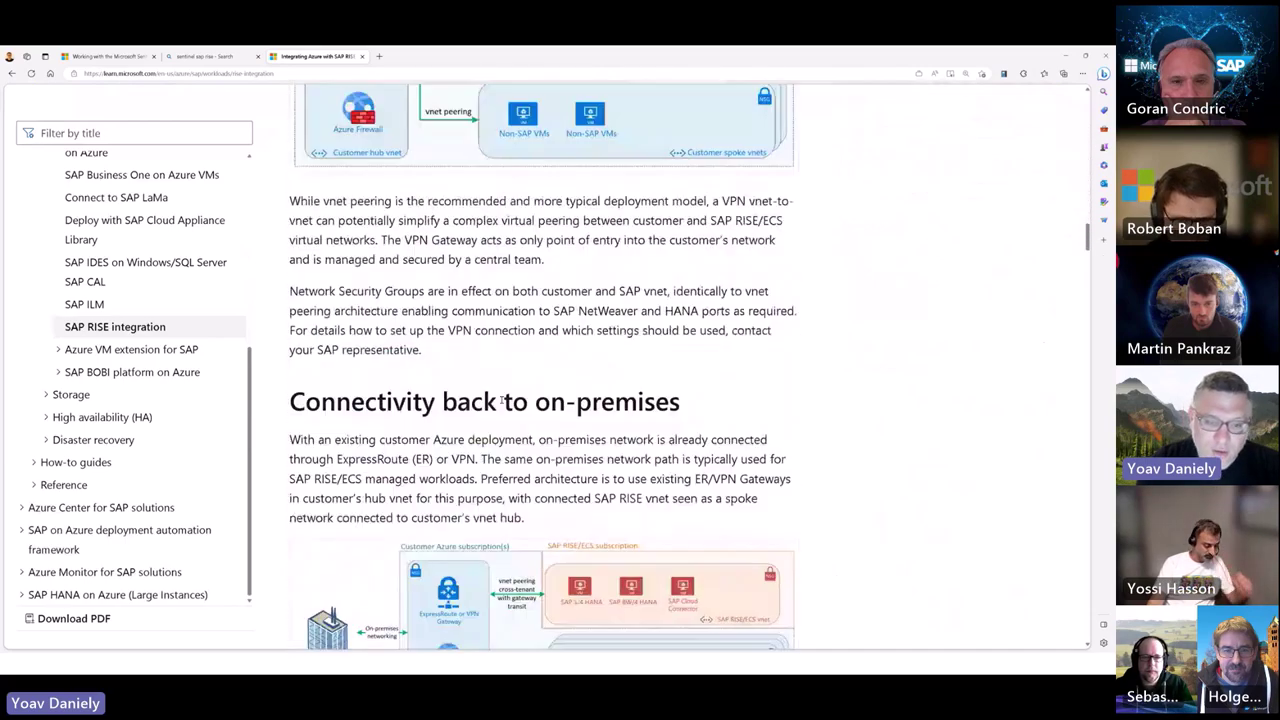
pyautogui.scroll(-15, 500, 401)
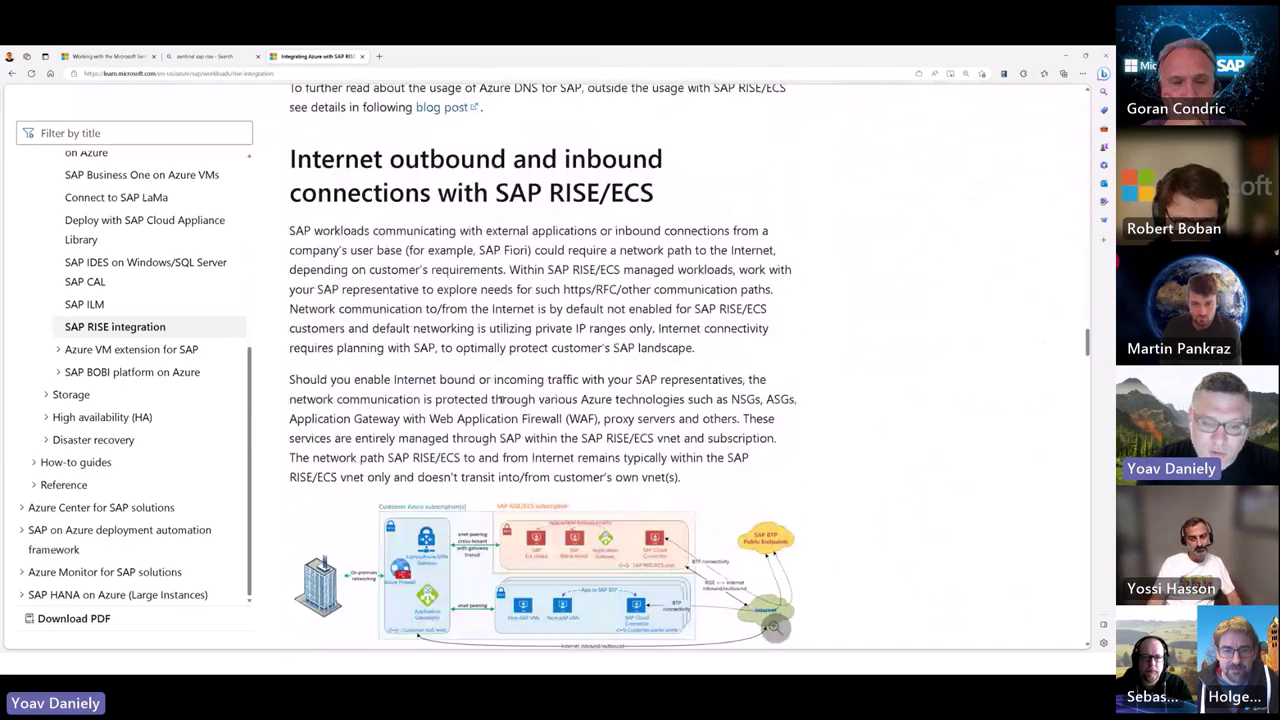
pyautogui.scroll(-15, 500, 398)
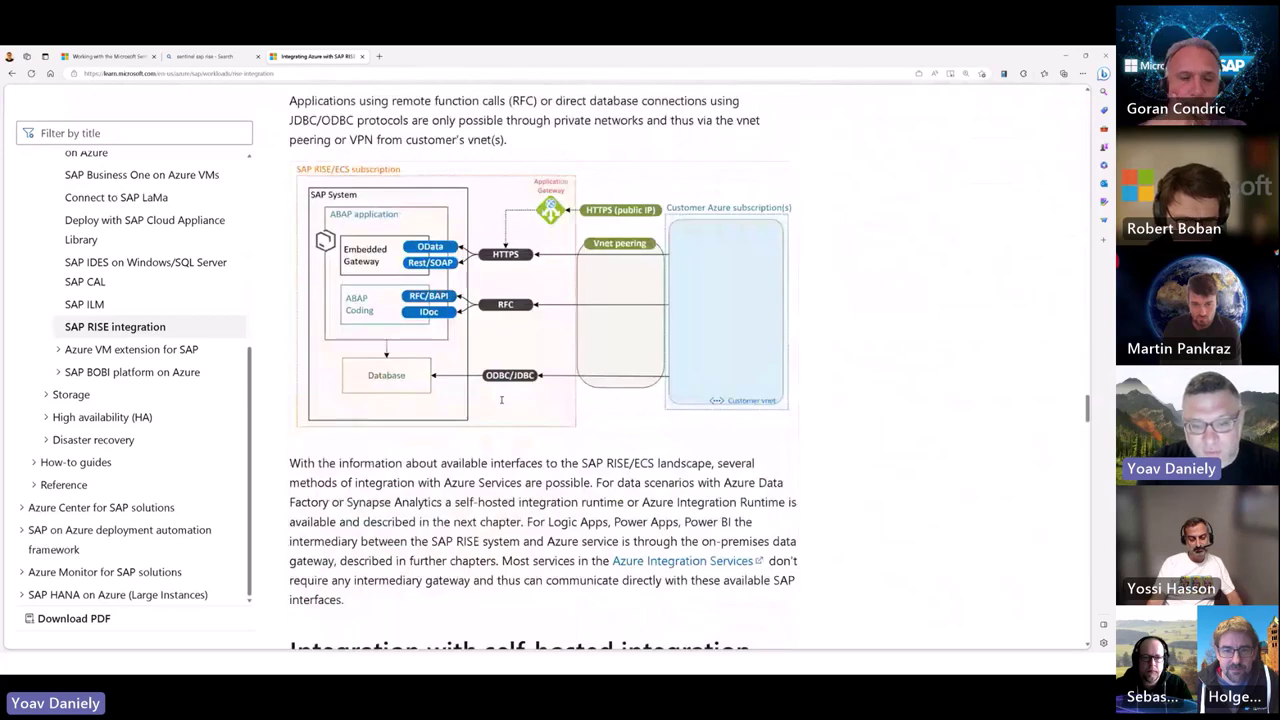
pyautogui.scroll(-15, 501, 401)
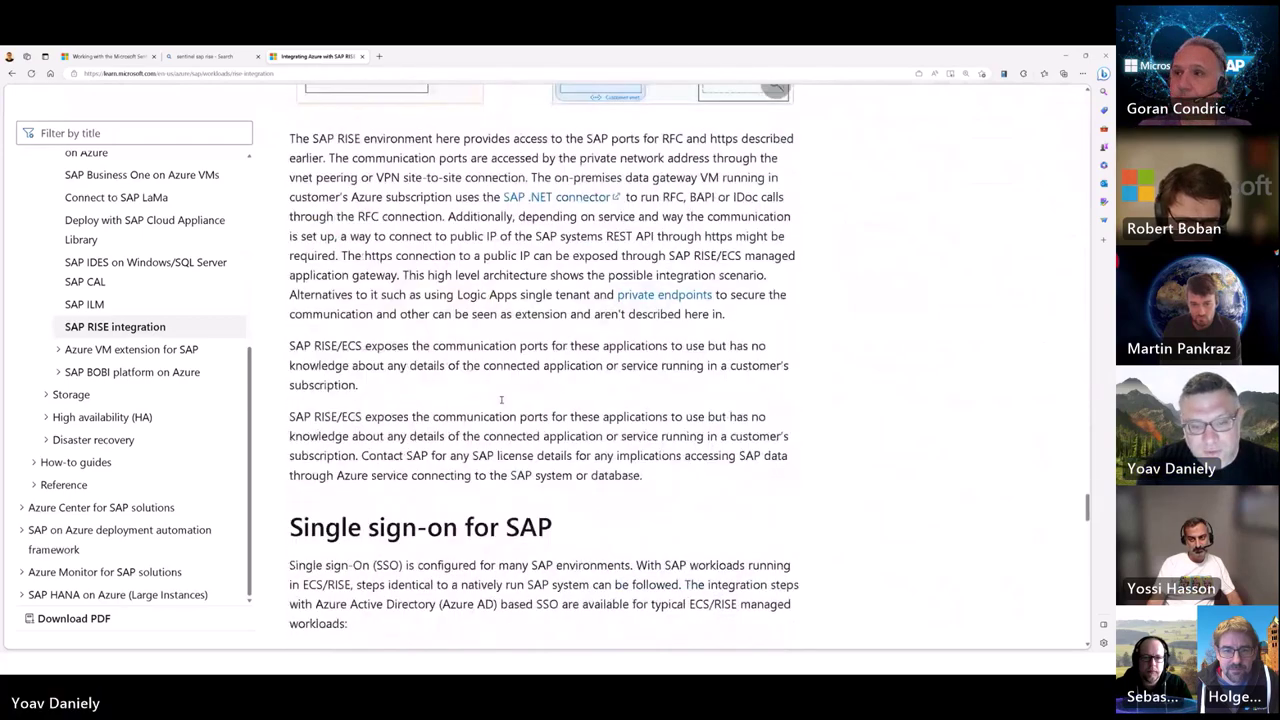
pyautogui.scroll(-5, 486, 374)
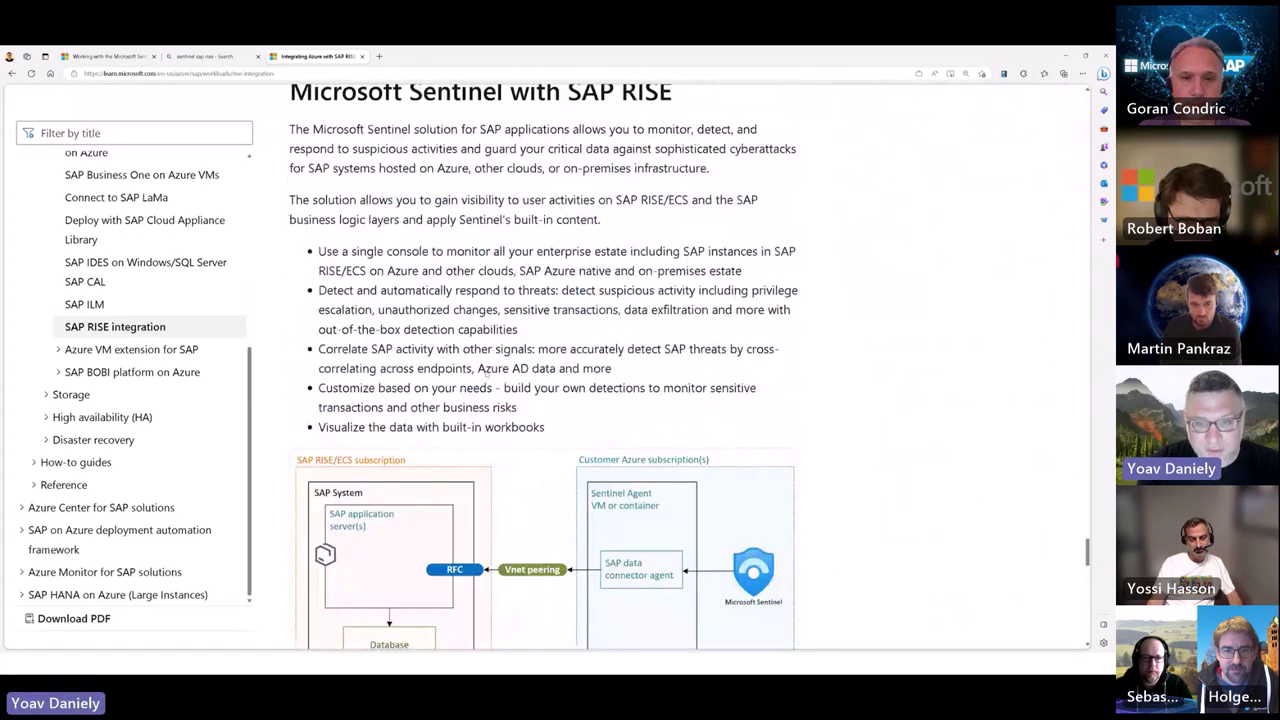
pyautogui.scroll(1, 486, 372)
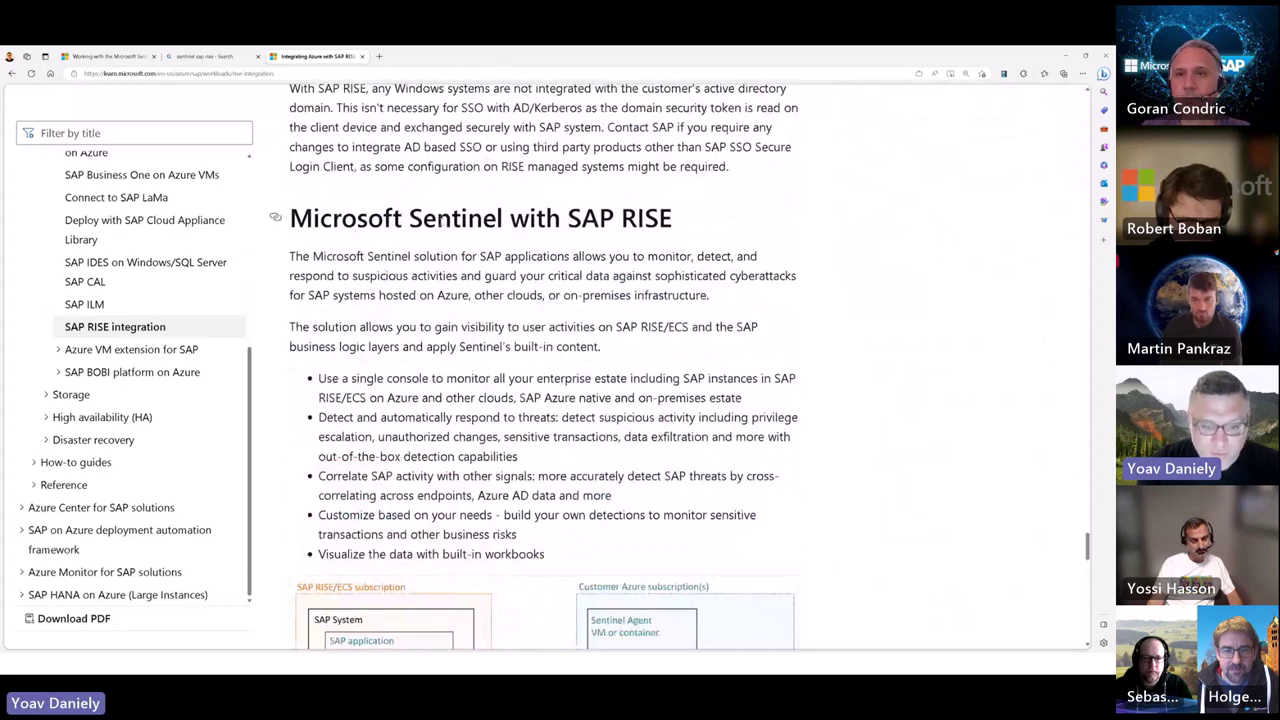
# - Review the Sentinel with SAP RISE architecture diagram and the deployment and RFC connection requirements beneath it
pyautogui.scroll(-3, 459, 303)
pyautogui.scroll(-3, 459, 298)
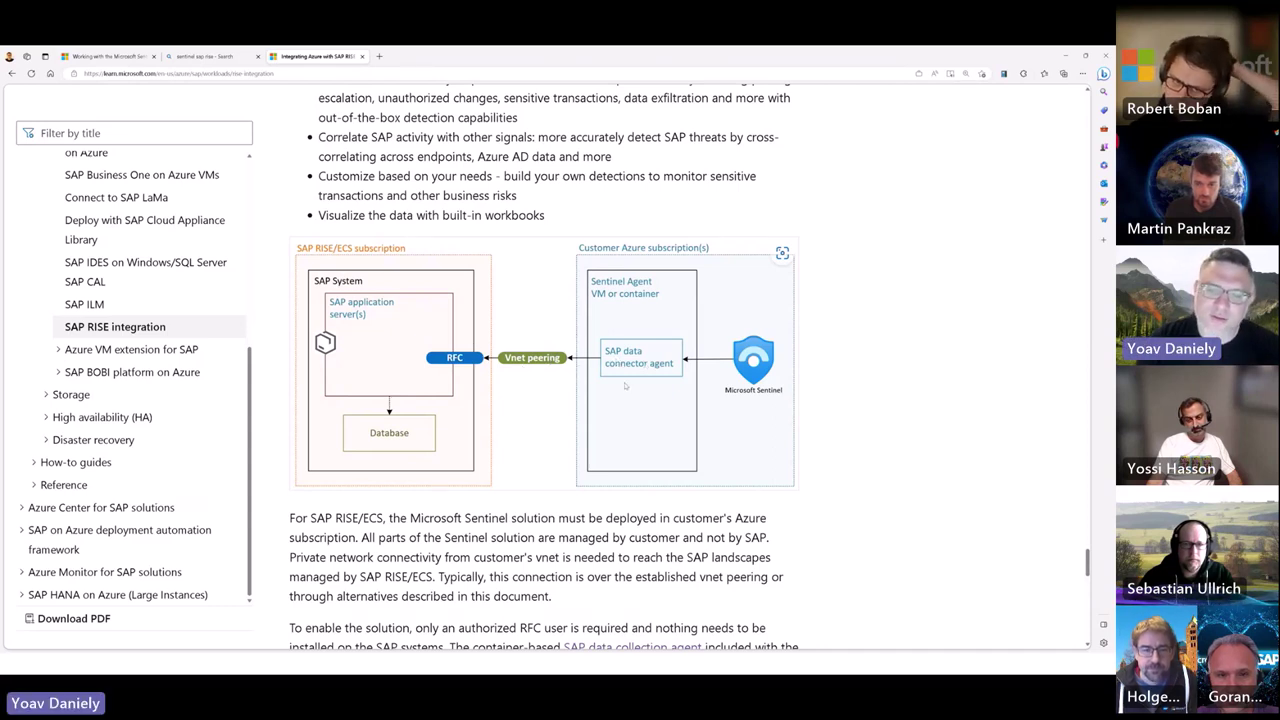
pyautogui.scroll(-3, 512, 435)
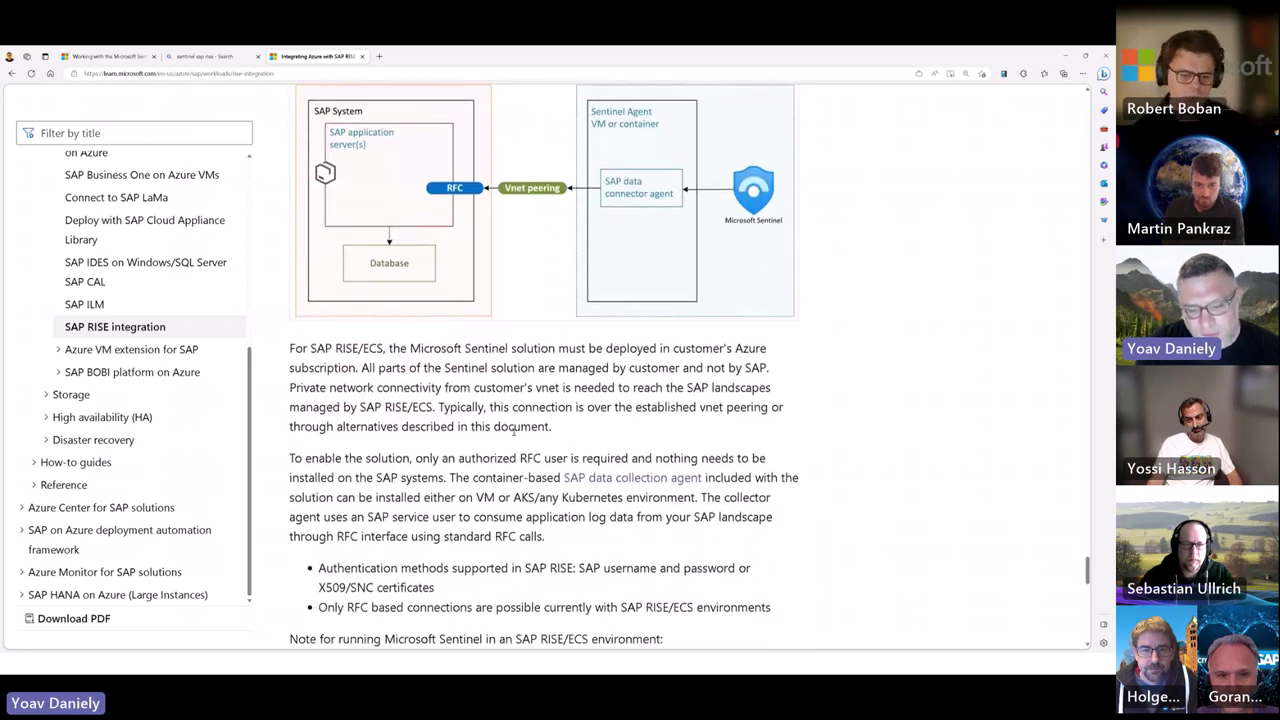
pyautogui.scroll(3, 476, 397)
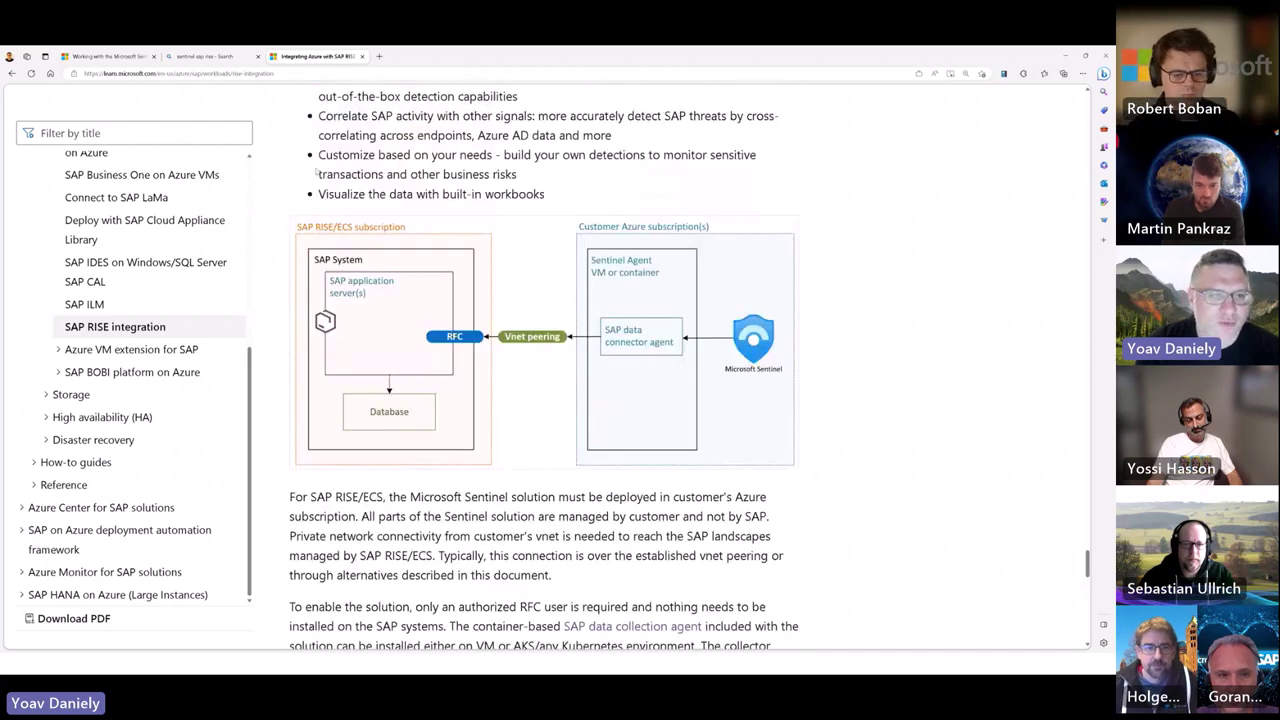
# - Switch to the slide show, continue to the Edge window with the demo pages, and bring up the Microsoft Sentinel page
pyautogui.hotkey('alt', 'Tab')
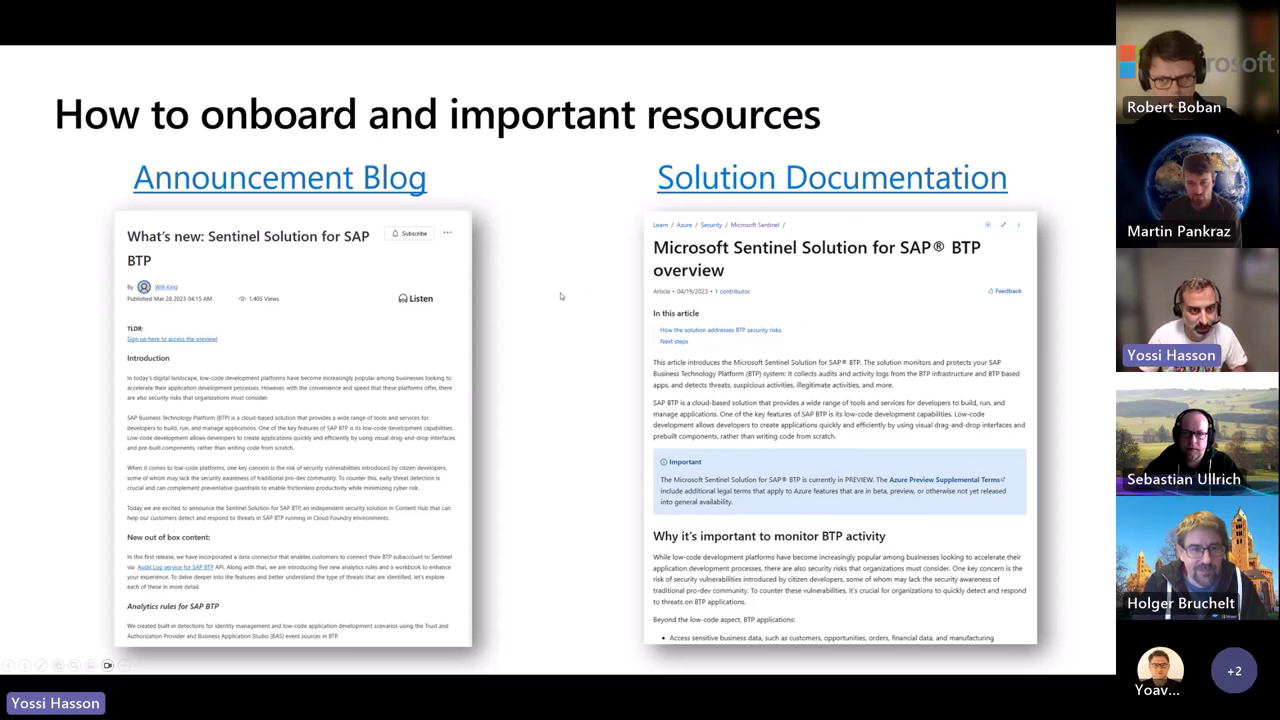
pyautogui.hotkey('alt', 'Tab')
pyautogui.hotkey('alt', 'Tab')
pyautogui.hotkey('alt', 'Tab')
pyautogui.hotkey('alt', 'Tab')
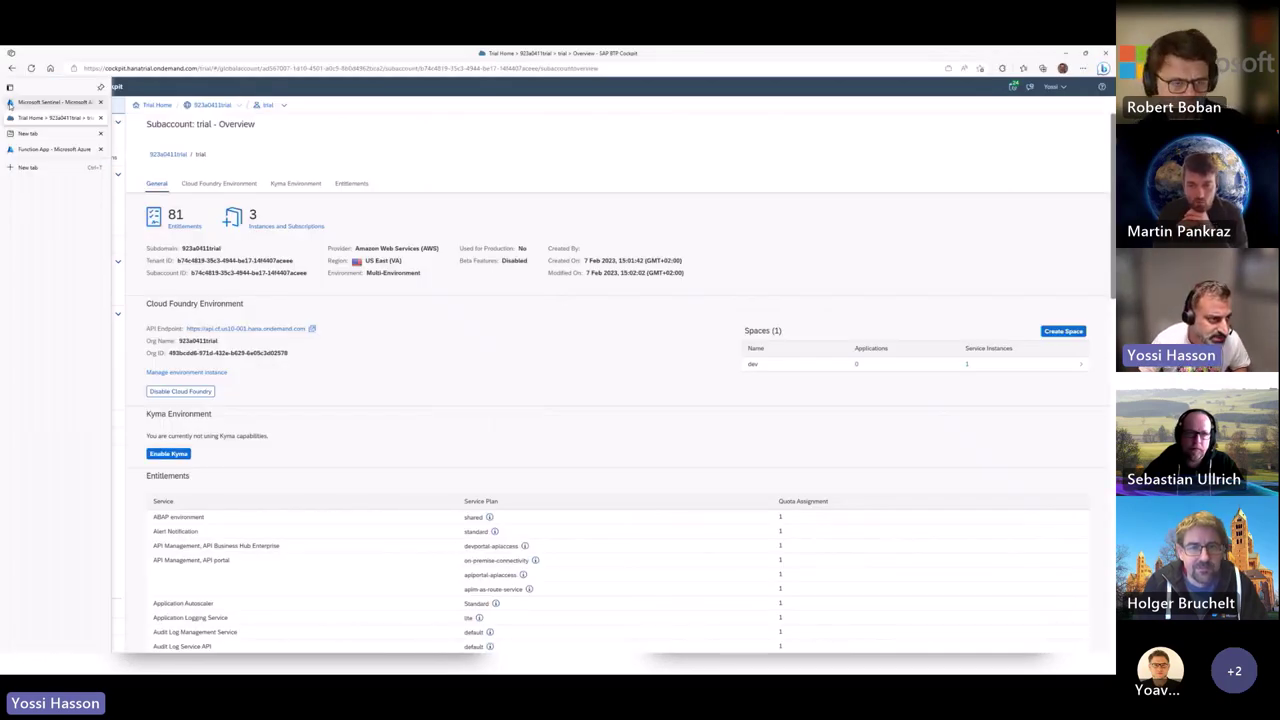
pyautogui.click(30, 102)
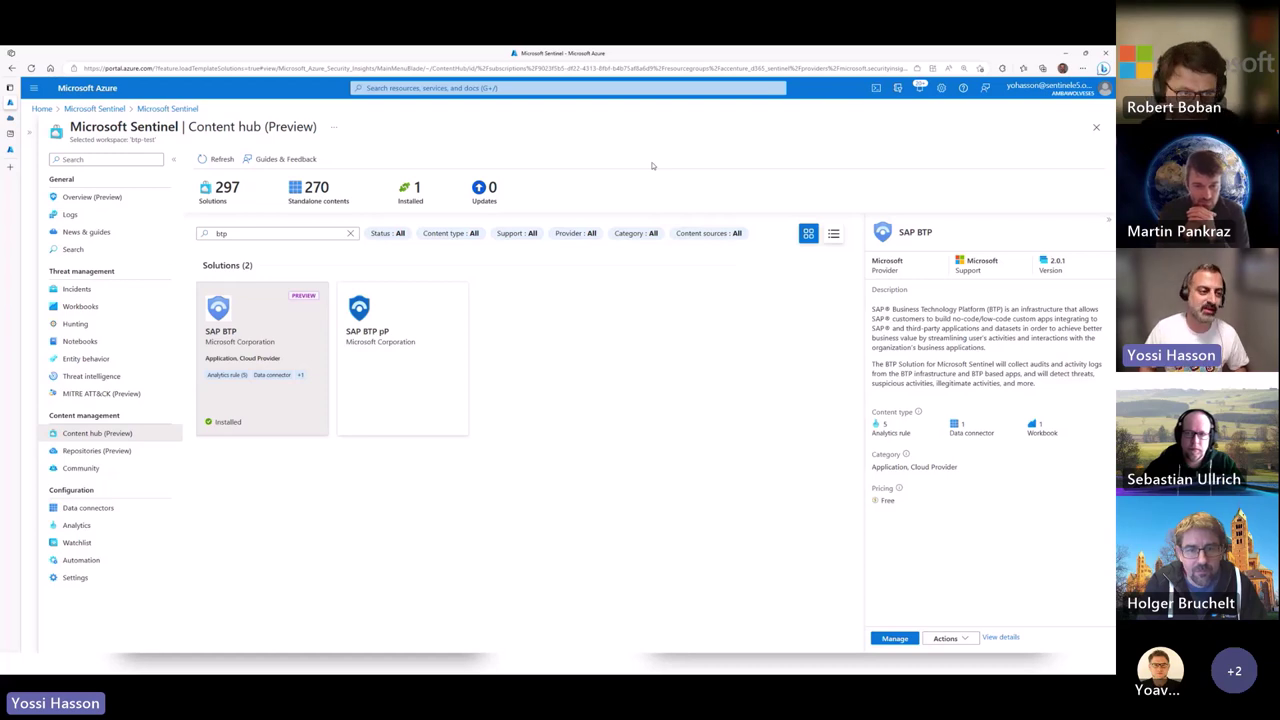
# - Go from the Sentinel overview to the Content hub, search for "btp" and open the SAP BTP solution for management
pyautogui.click(110, 198)
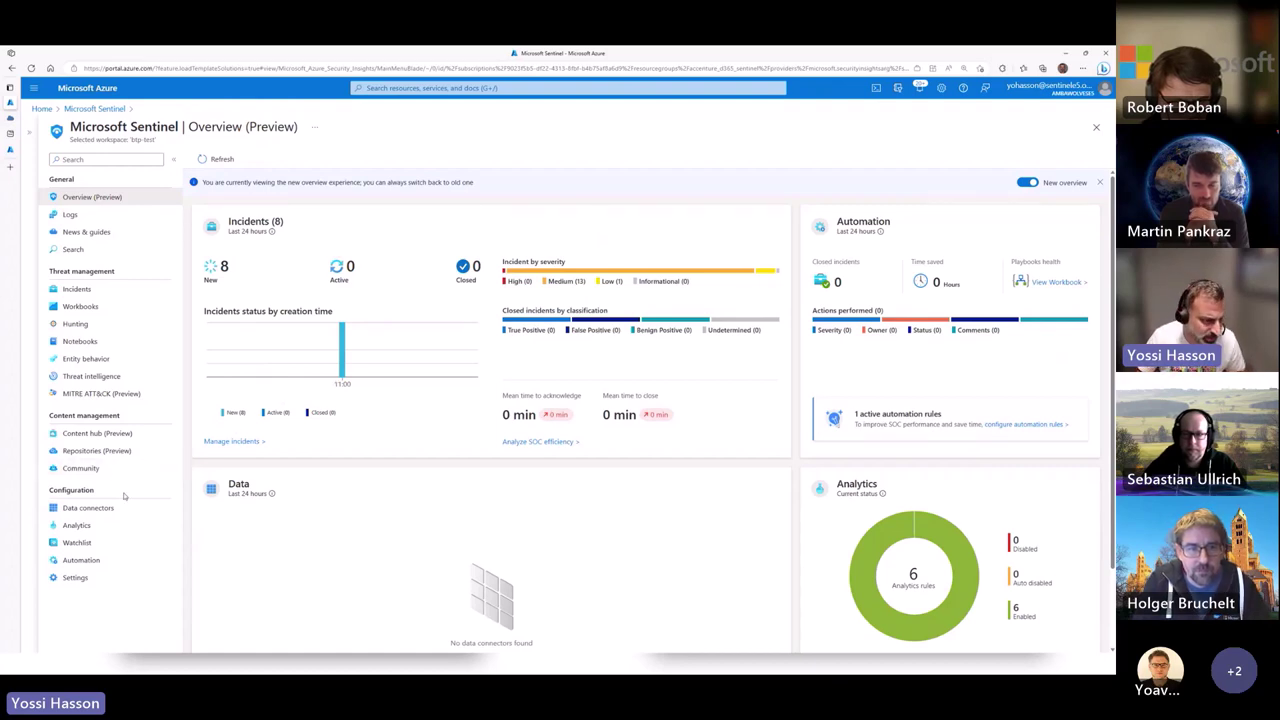
pyautogui.click(93, 433)
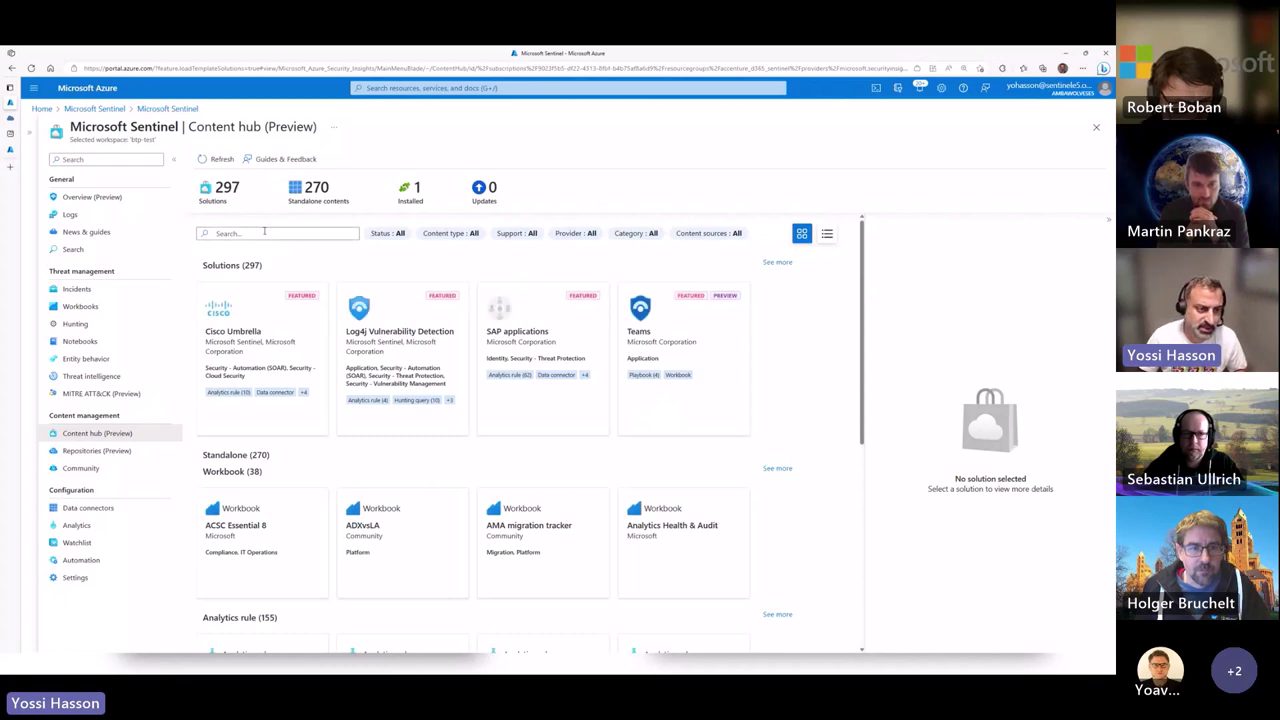
pyautogui.click(264, 232)
pyautogui.write('b')
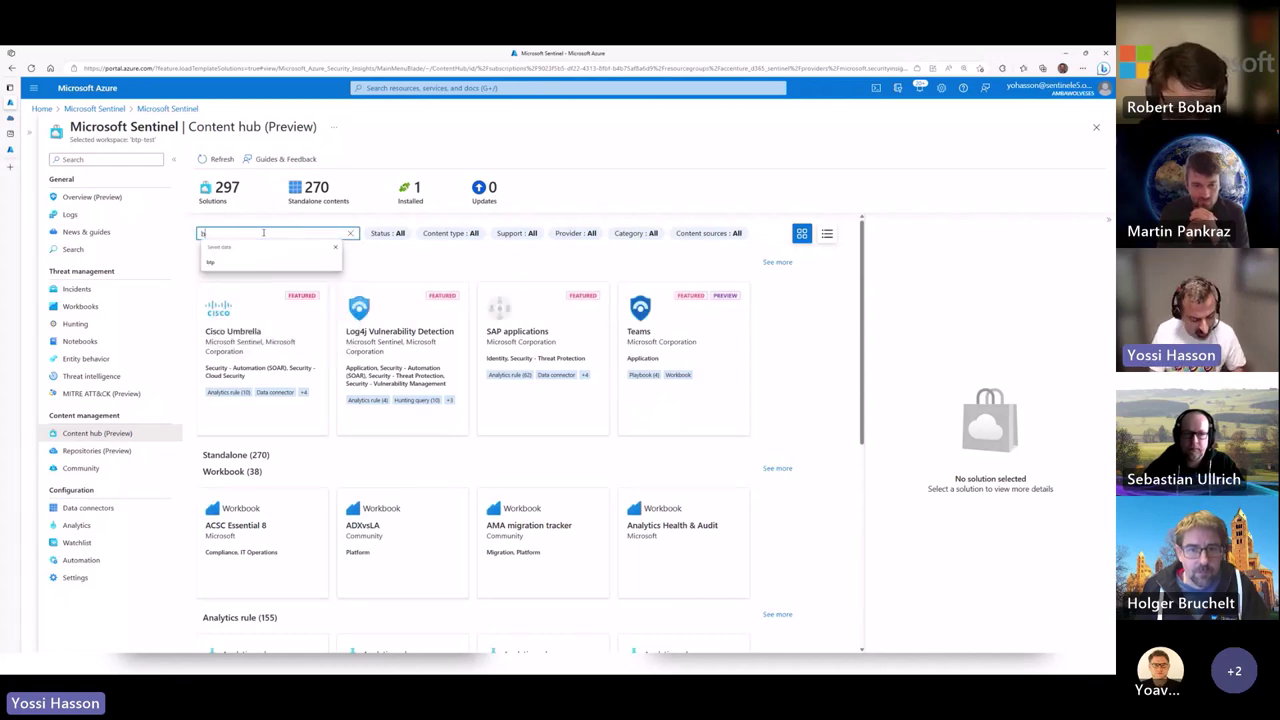
pyautogui.write('tp')
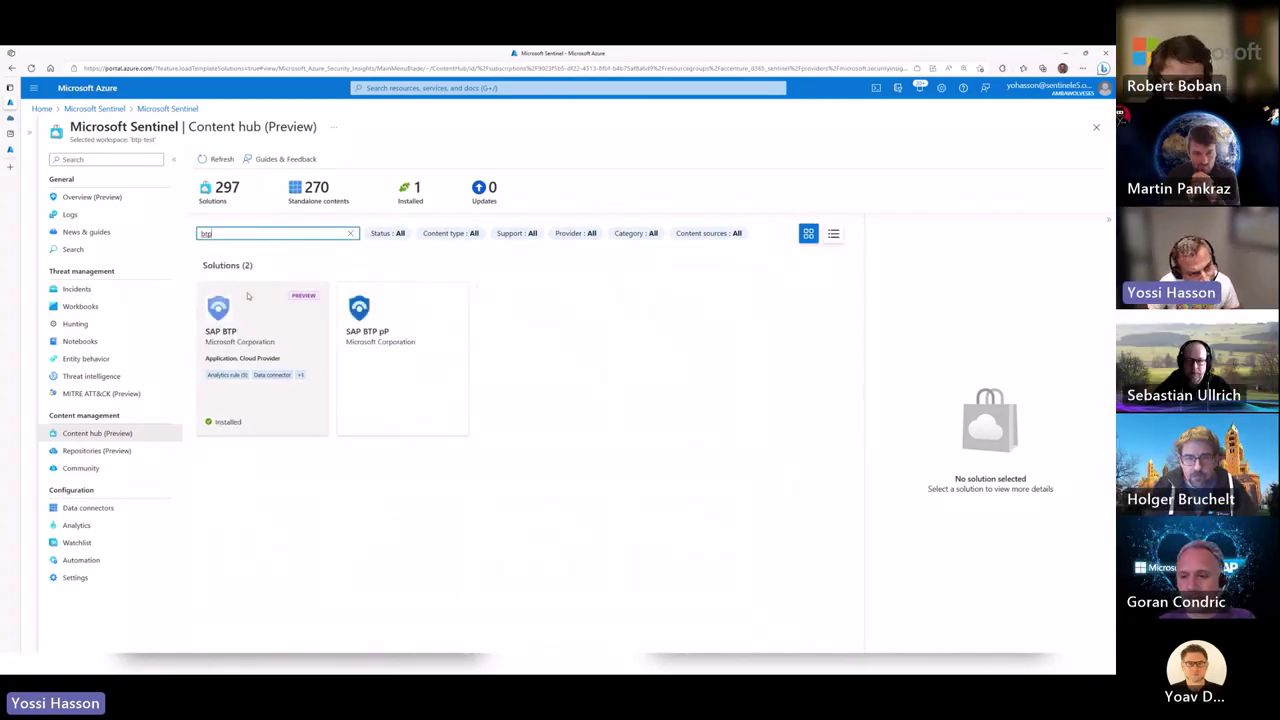
pyautogui.click(256, 303)
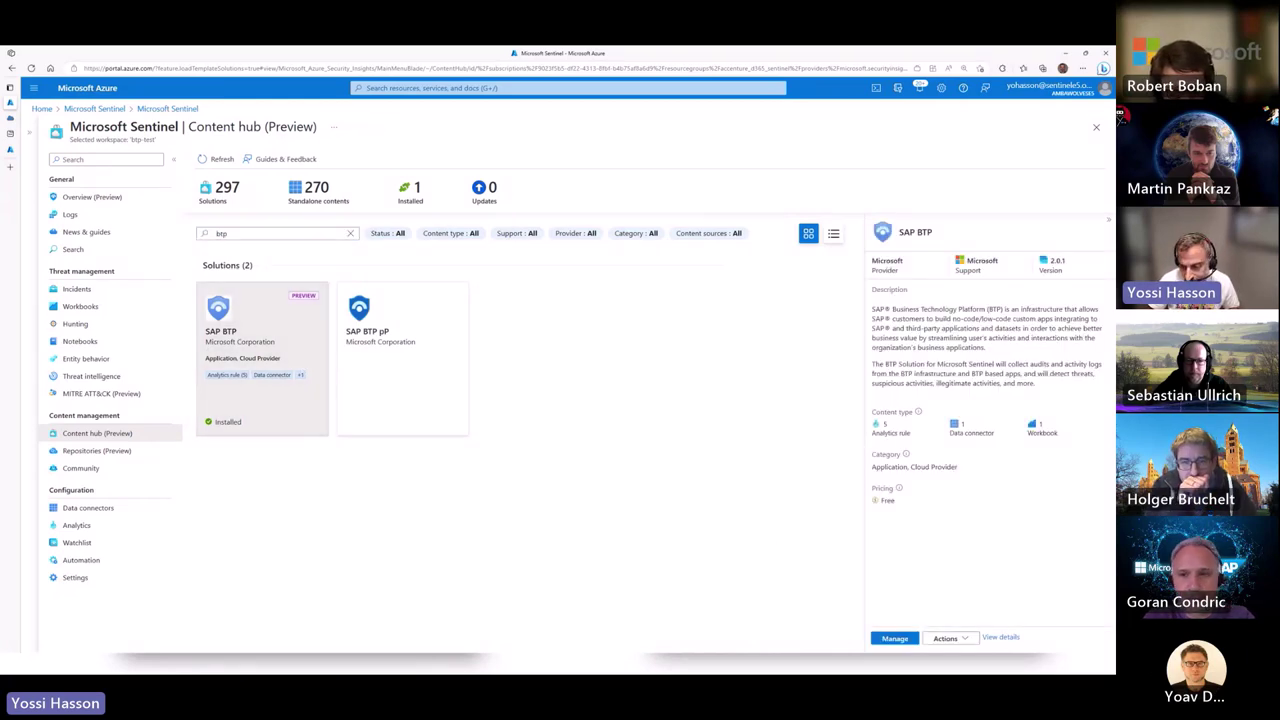
pyautogui.click(895, 638)
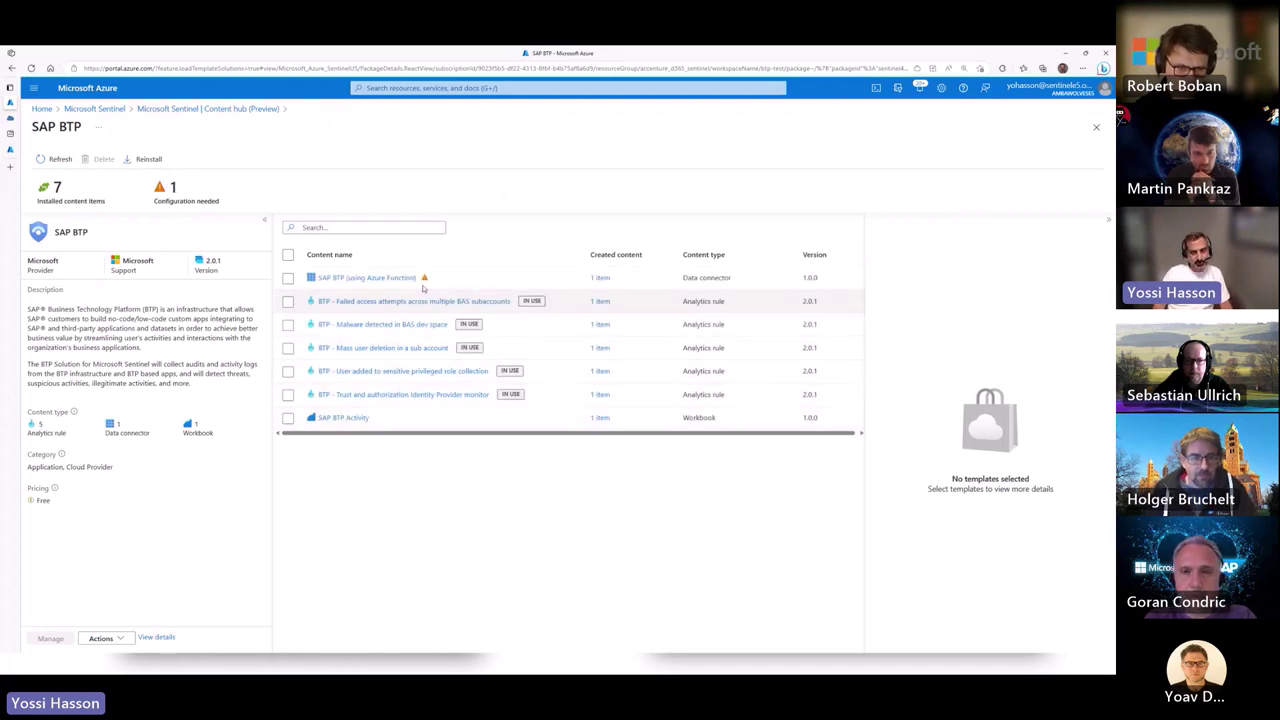
# - Open the SAP BTP (using Azure Function) data connector page and review its prerequisites and configuration steps
pyautogui.moveTo(426, 279)
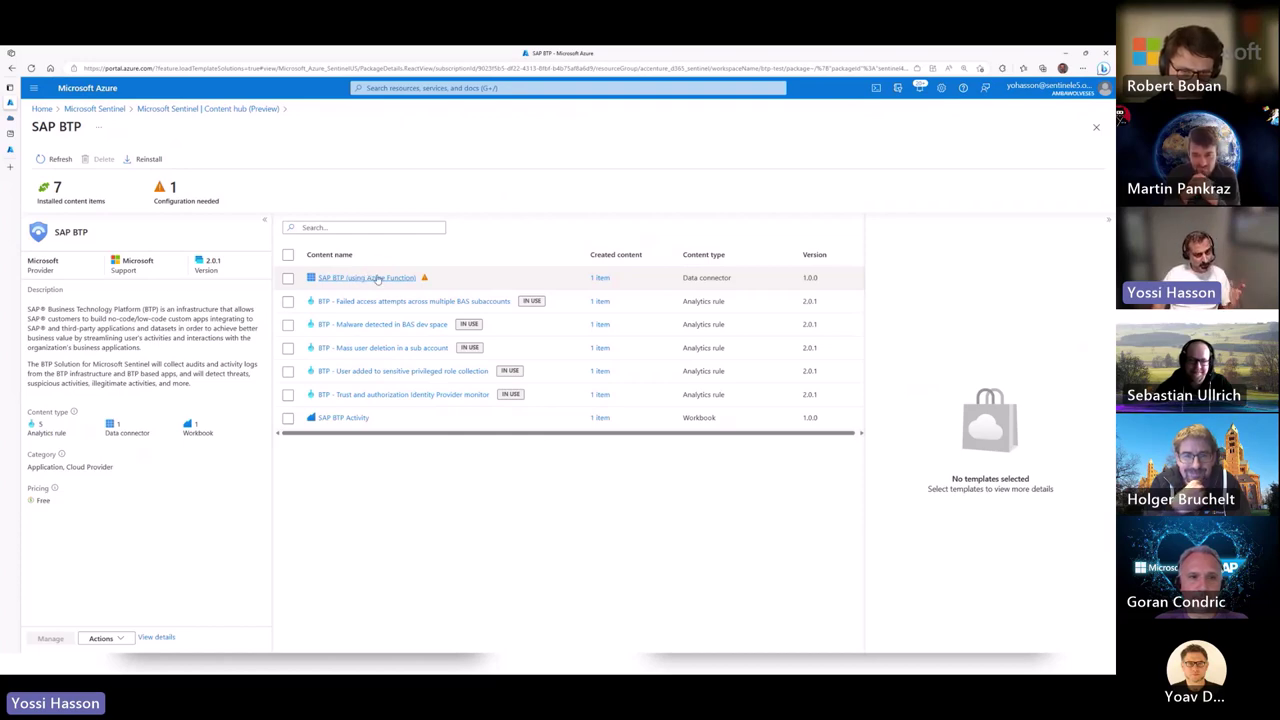
pyautogui.click(378, 279)
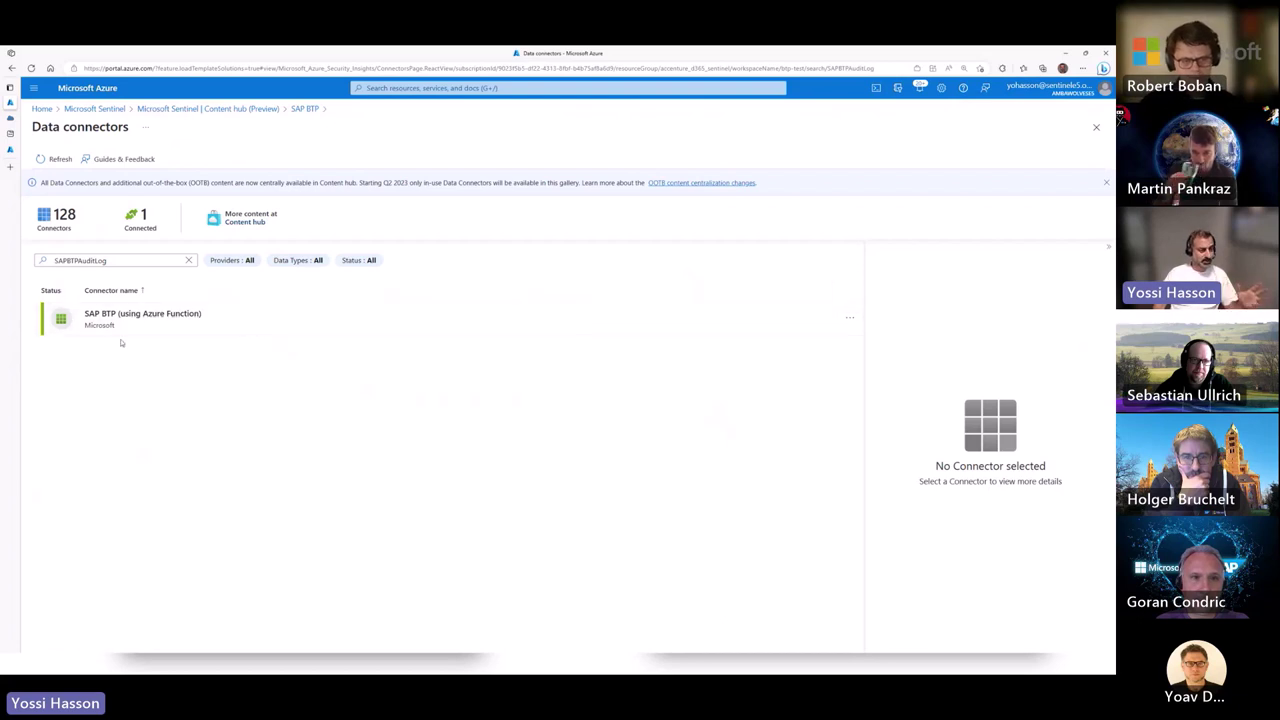
pyautogui.click(102, 313)
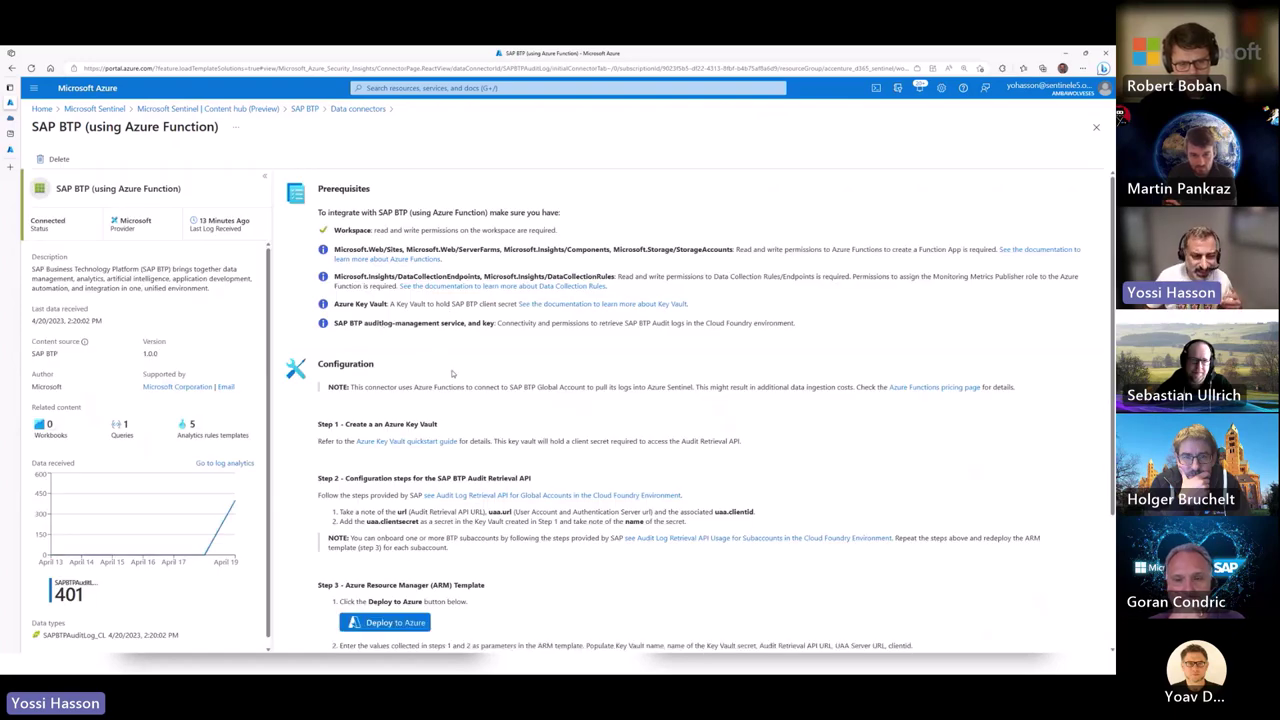
pyautogui.scroll(-3, 462, 375)
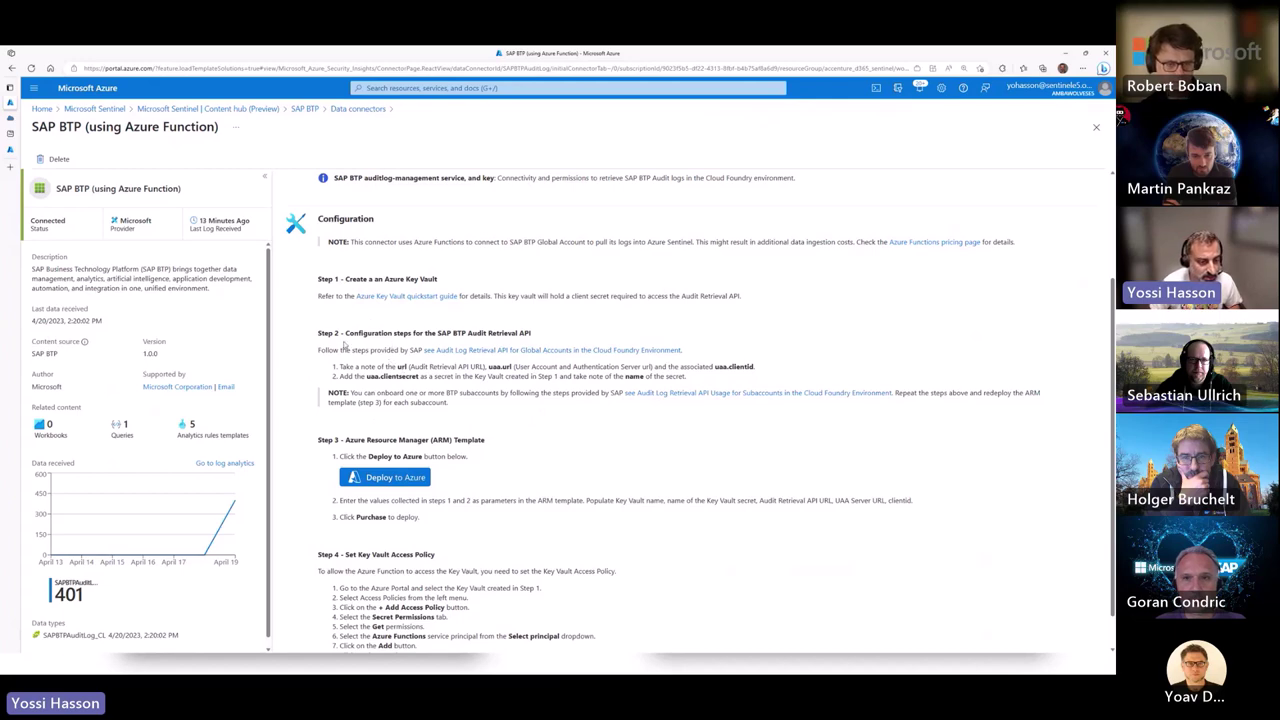
# - Switch to the SAP BTP Cockpit, search the Service Marketplace for "aud" and open the Audit Log Management Service details
pyautogui.moveTo(10, 116)
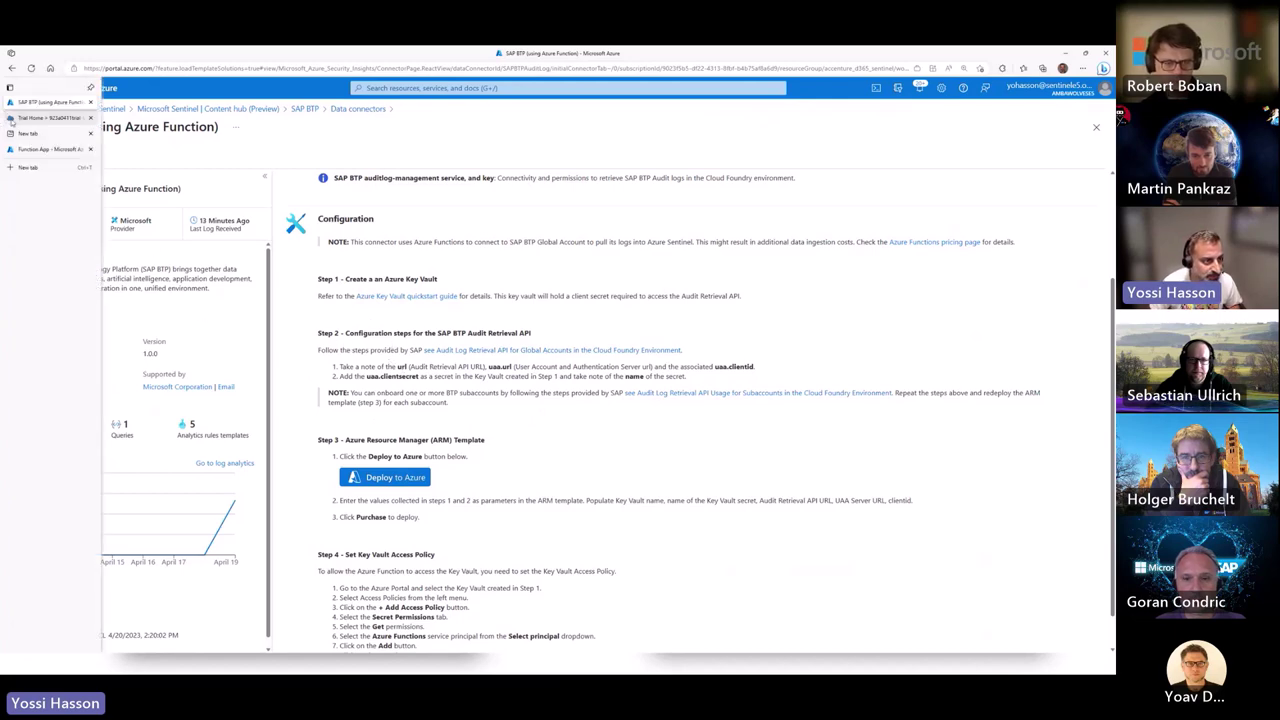
pyautogui.click(50, 117)
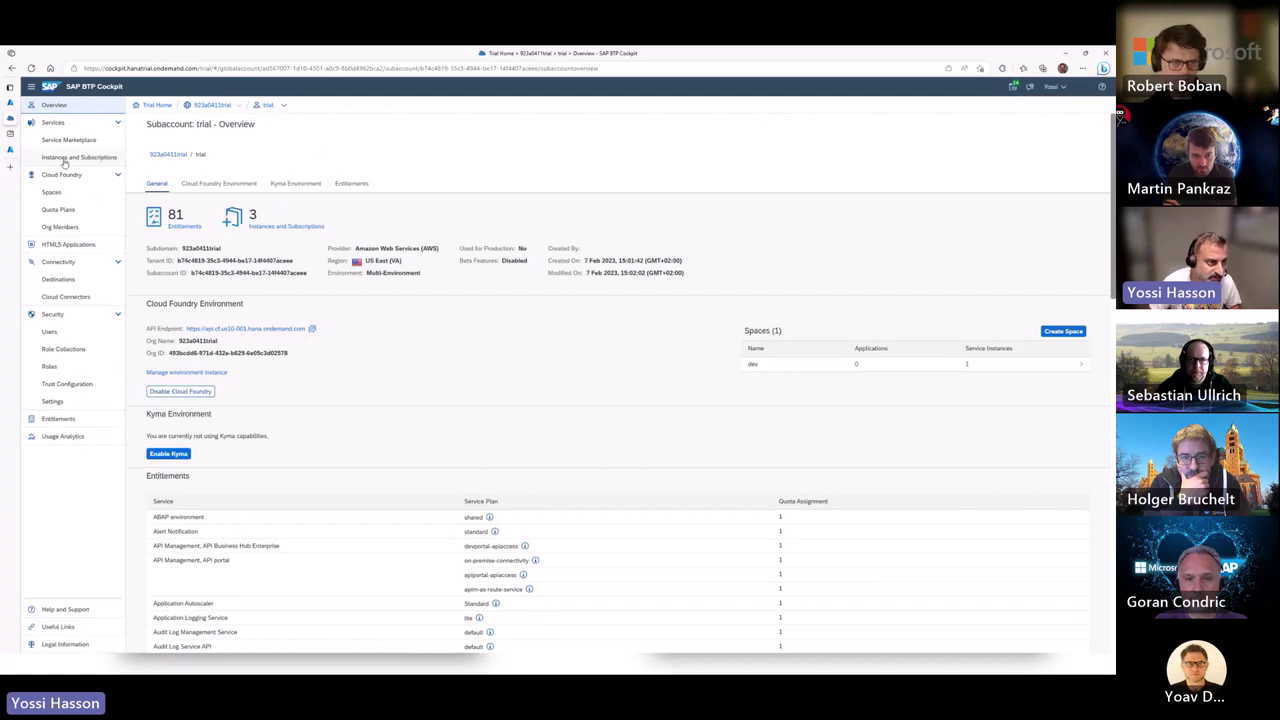
pyautogui.moveTo(41, 140); pyautogui.dragTo(84, 137)
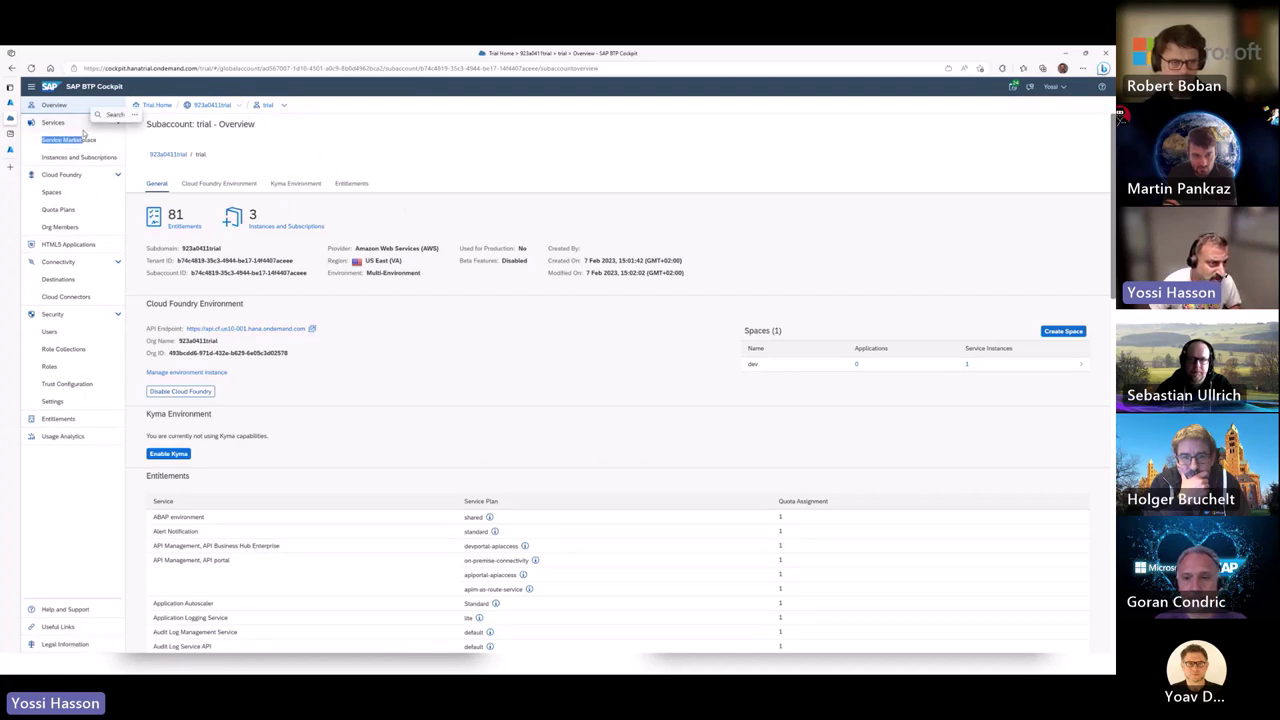
pyautogui.click(80, 139)
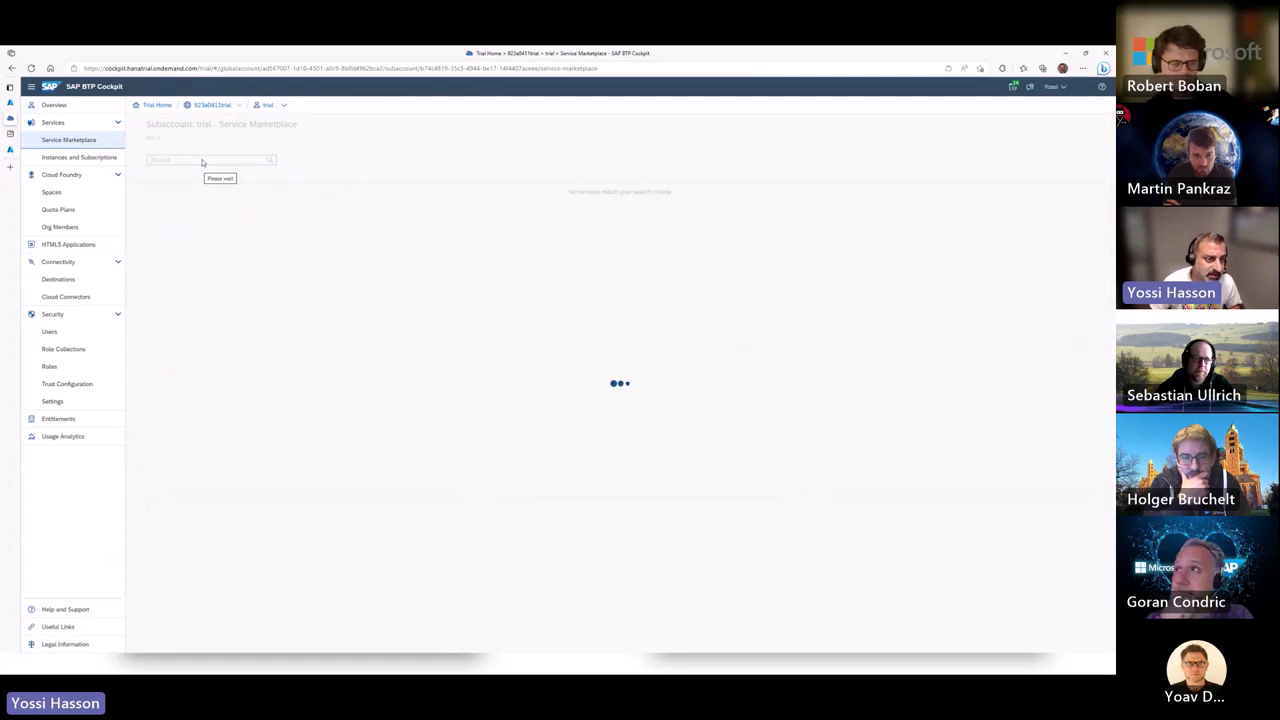
pyautogui.write('aud')
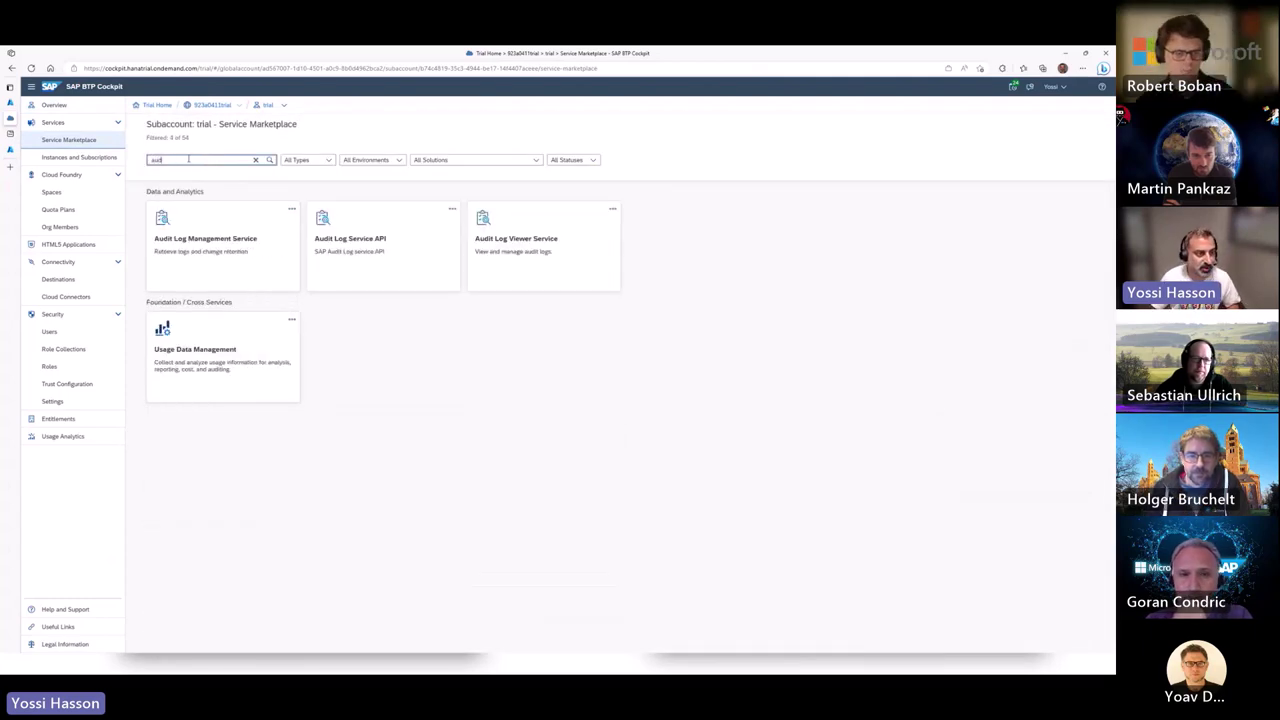
pyautogui.click(214, 250)
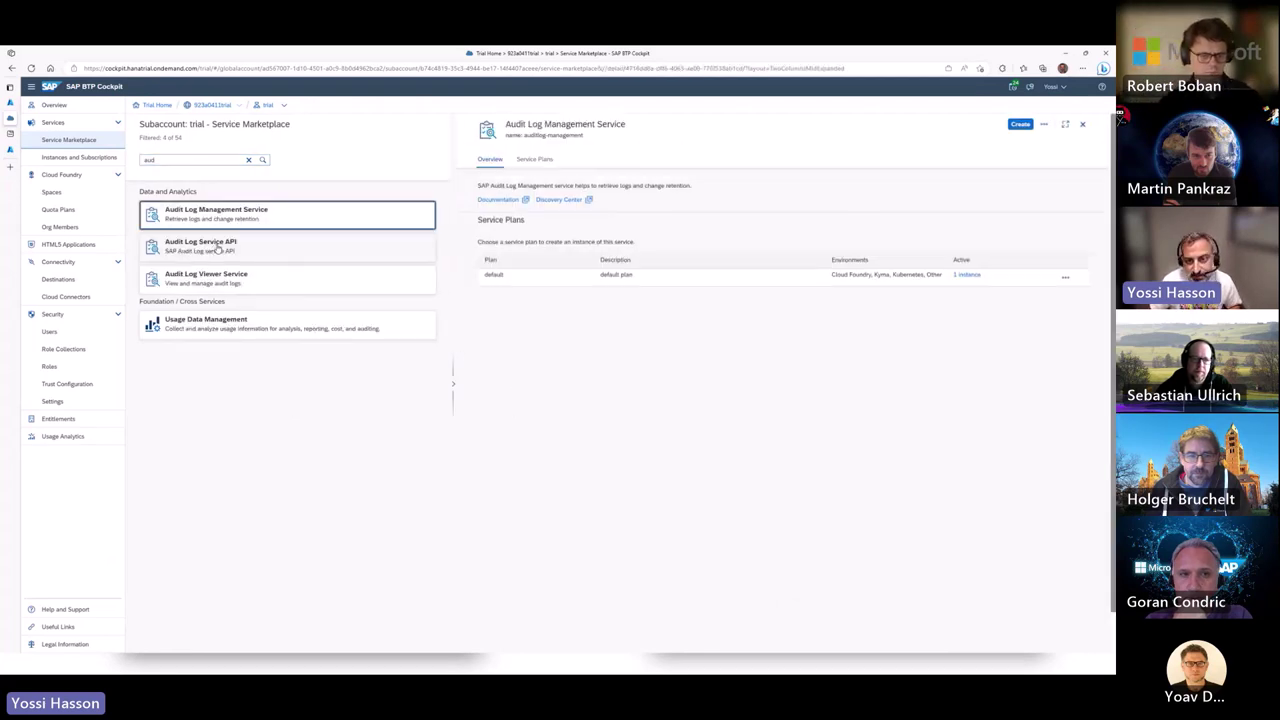
pyautogui.click(1018, 125)
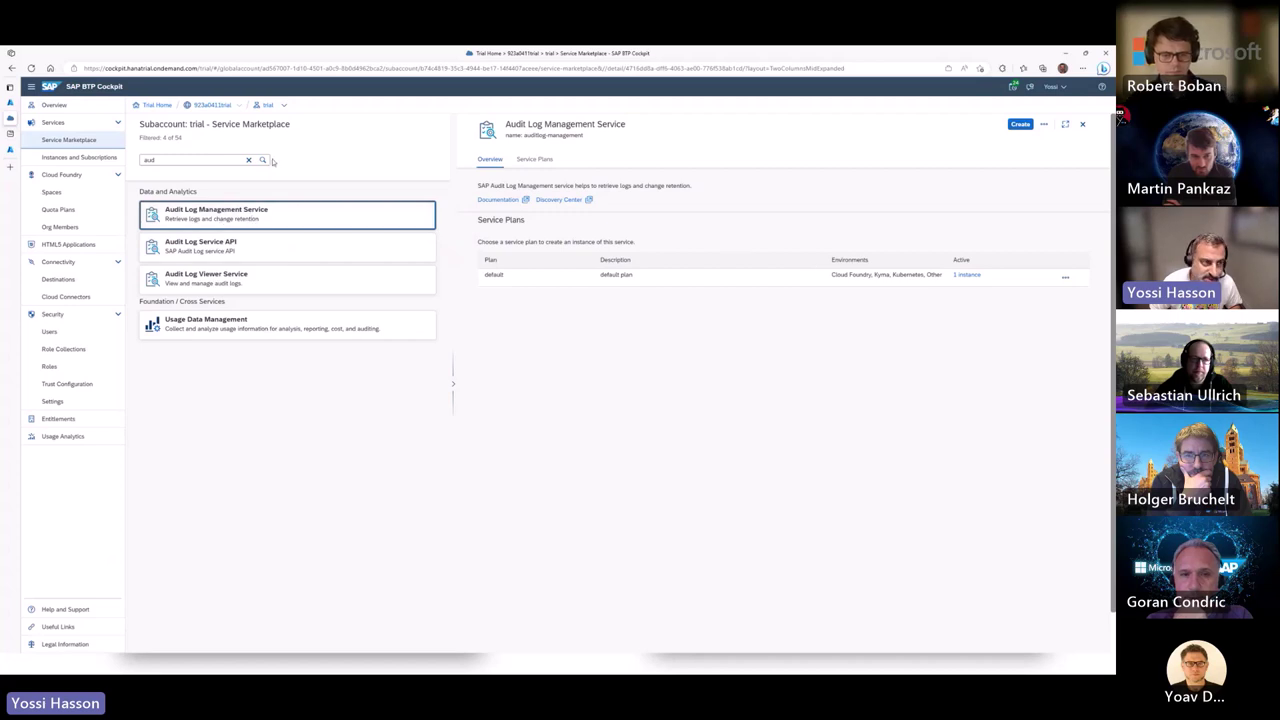
# - Open the subaccount's instances and subscriptions and check the available actions for the btp-audit-test instance, including Create Service Key
pyautogui.click(68, 158)
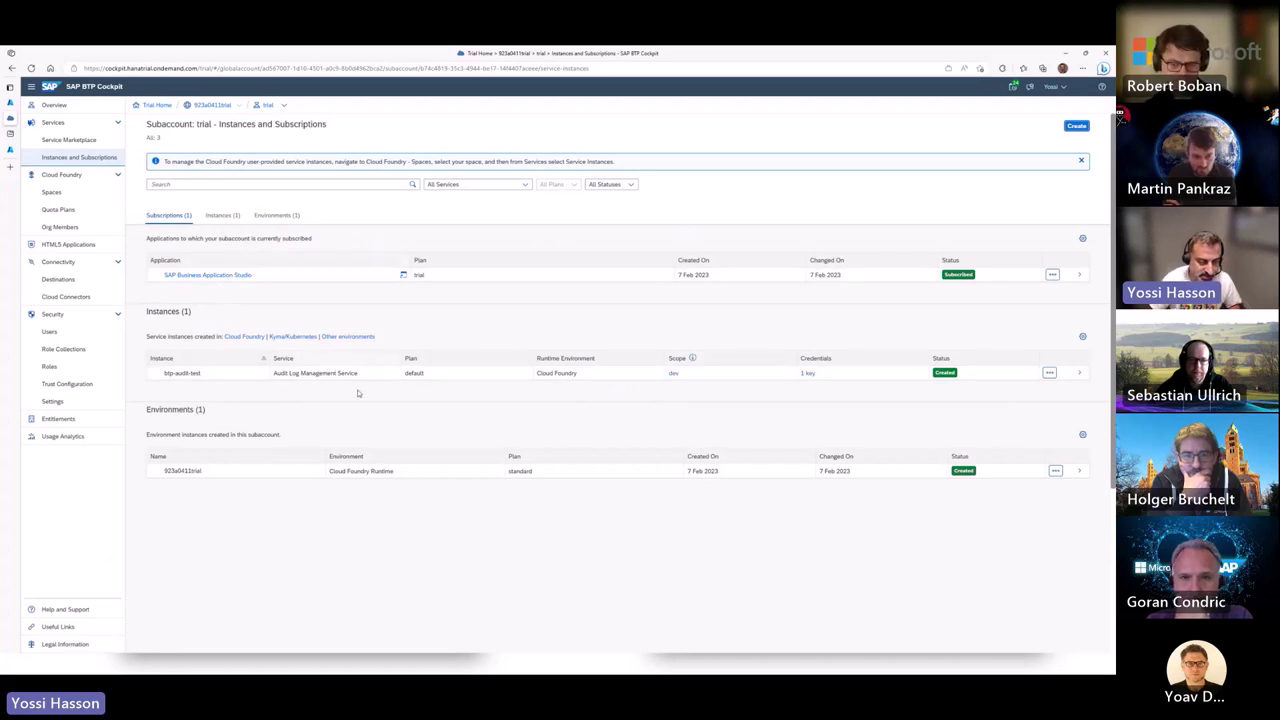
pyautogui.click(1049, 373)
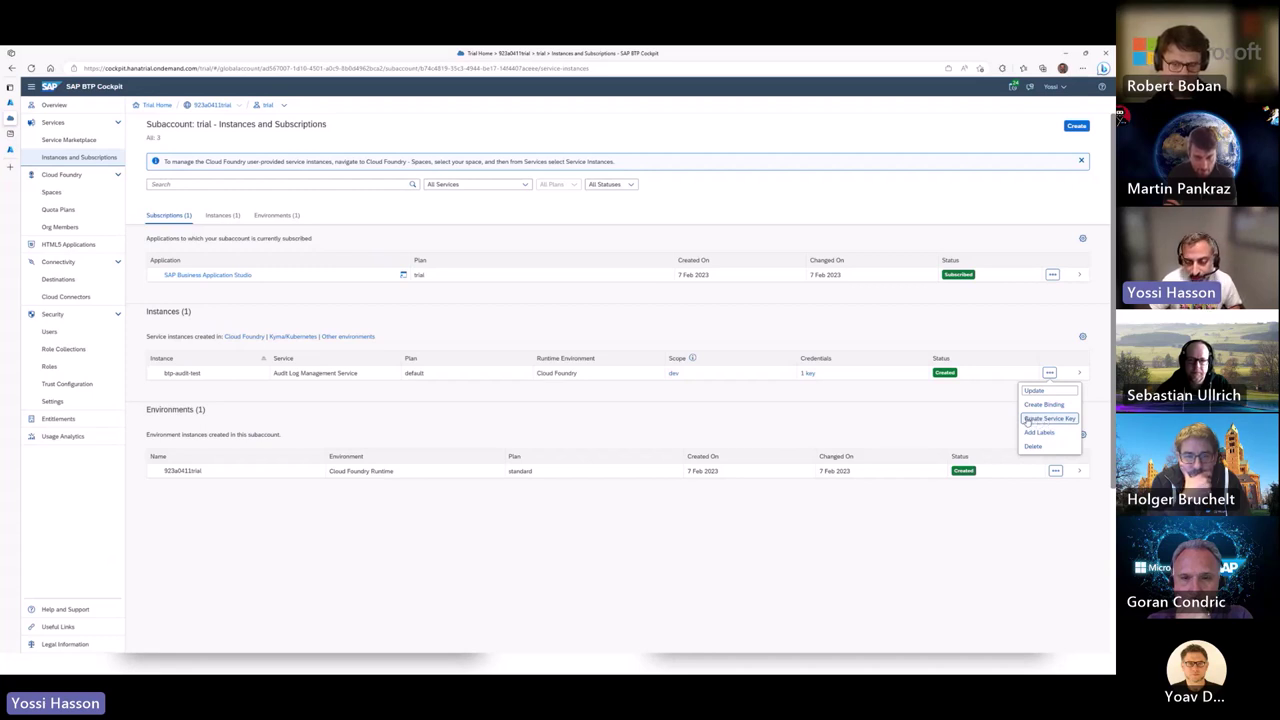
pyautogui.click(981, 418)
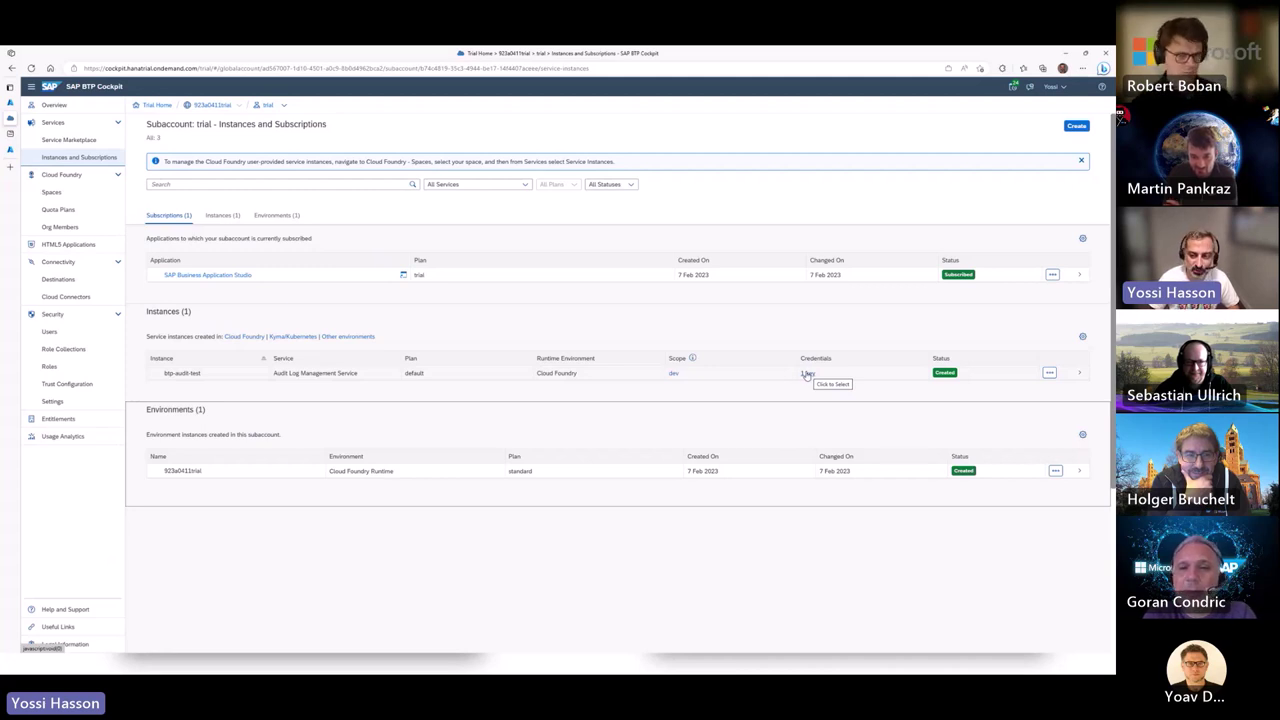
# - Start the ARM template deployment from the SAP BTP connector page with the signed-in account and review the custom deployment parameters
pyautogui.click(17, 117)
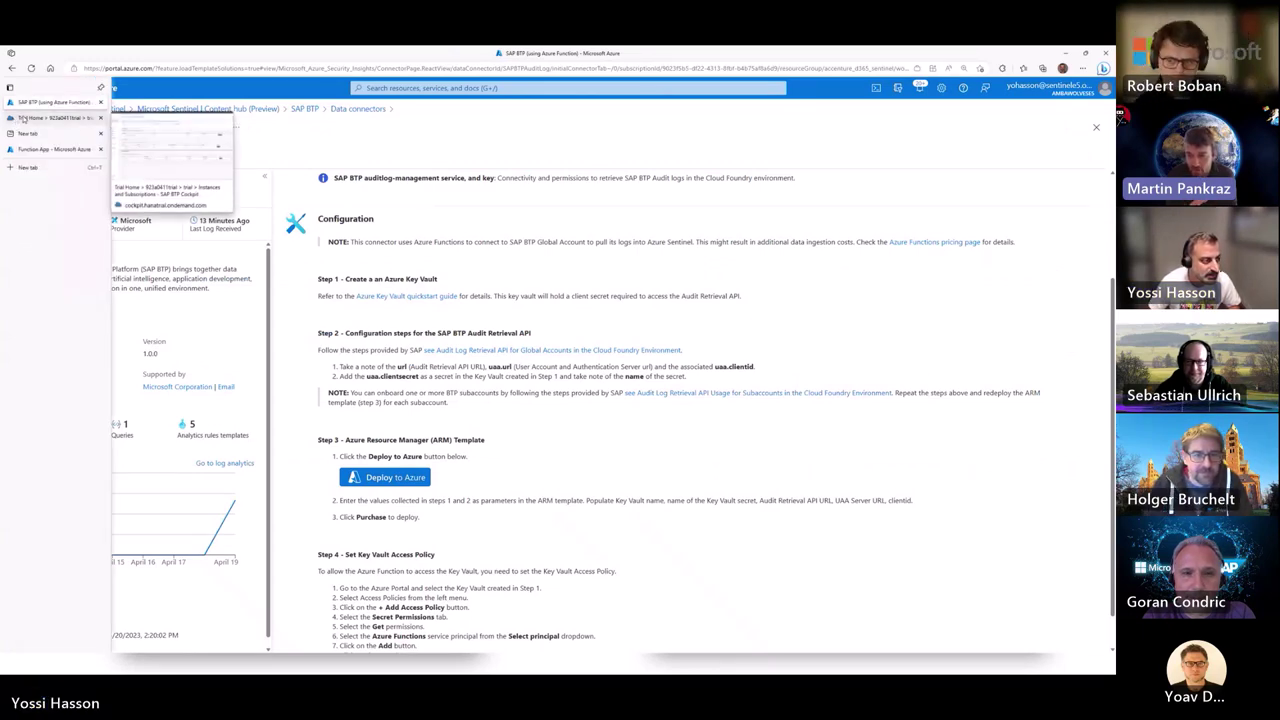
pyautogui.click(22, 118)
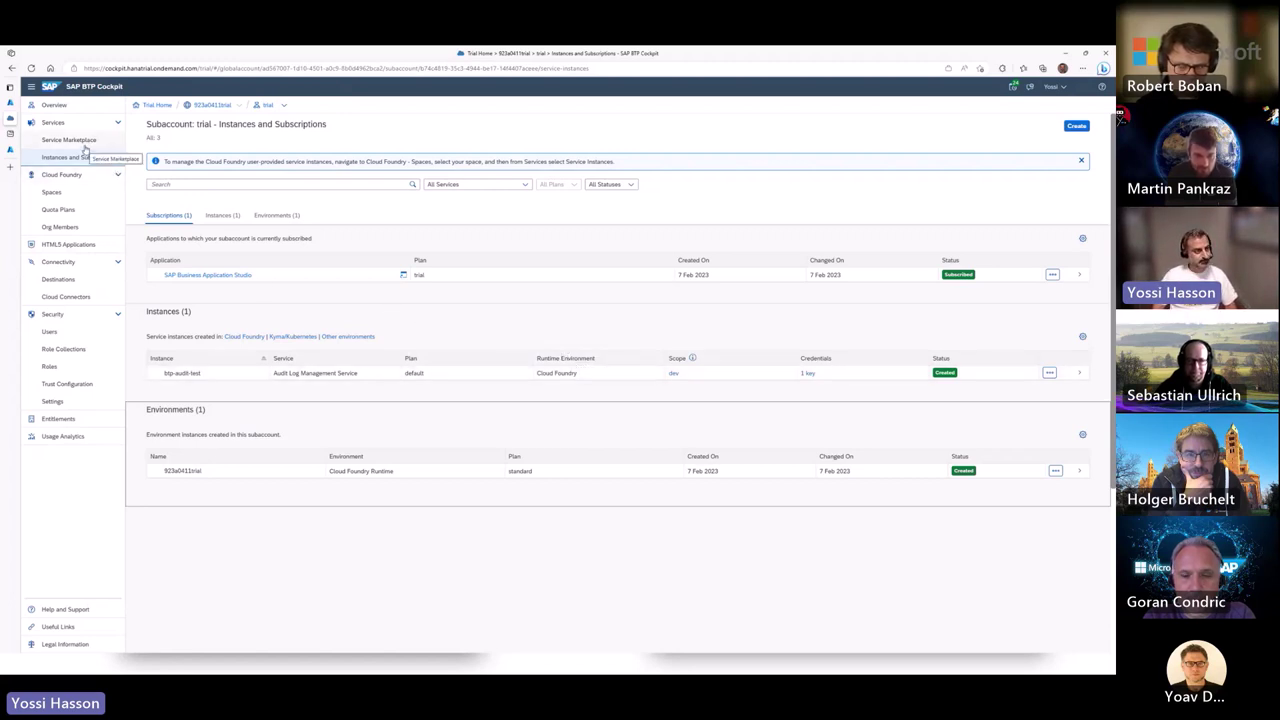
pyautogui.moveTo(12, 132)
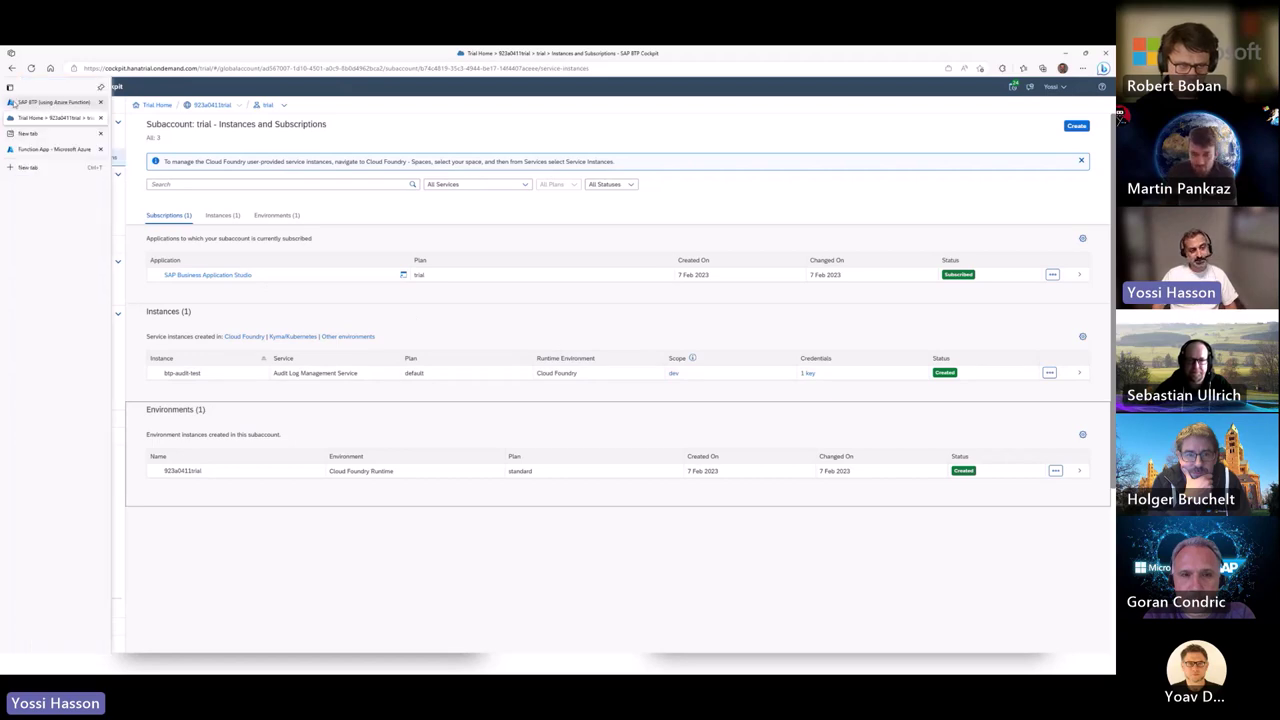
pyautogui.click(14, 104)
pyautogui.scroll(-1, 533, 433)
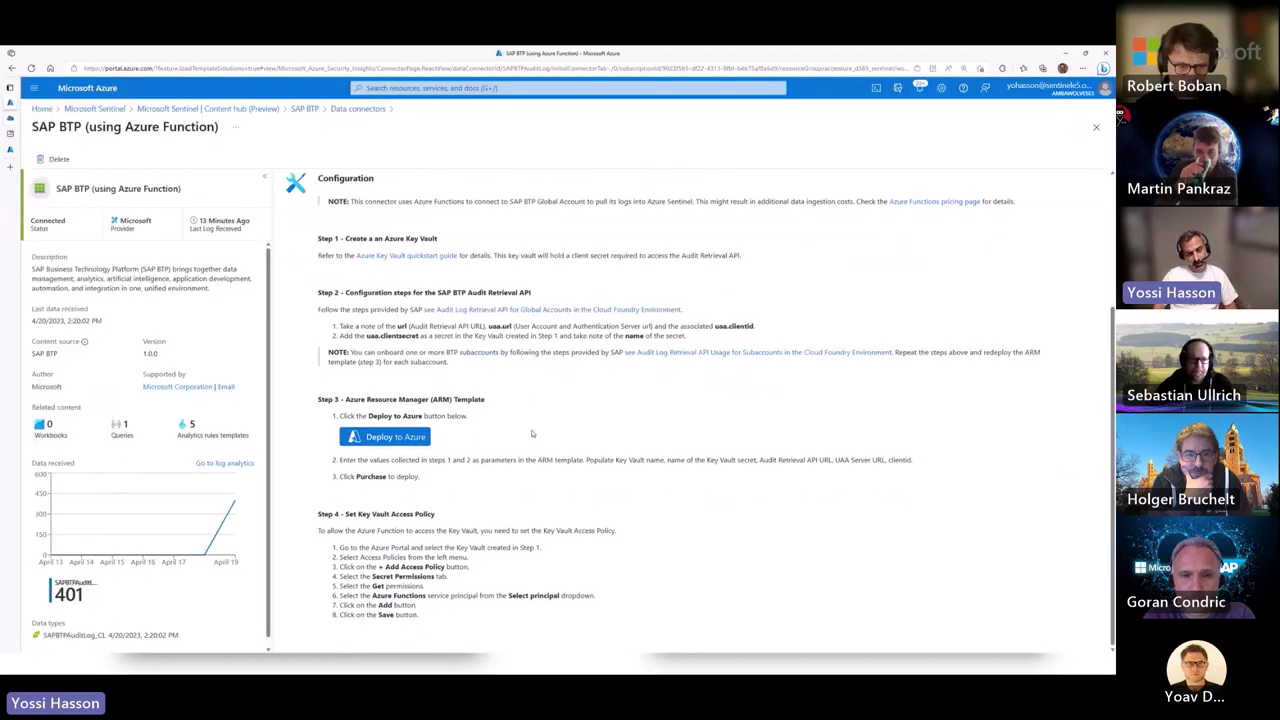
pyautogui.click(390, 438)
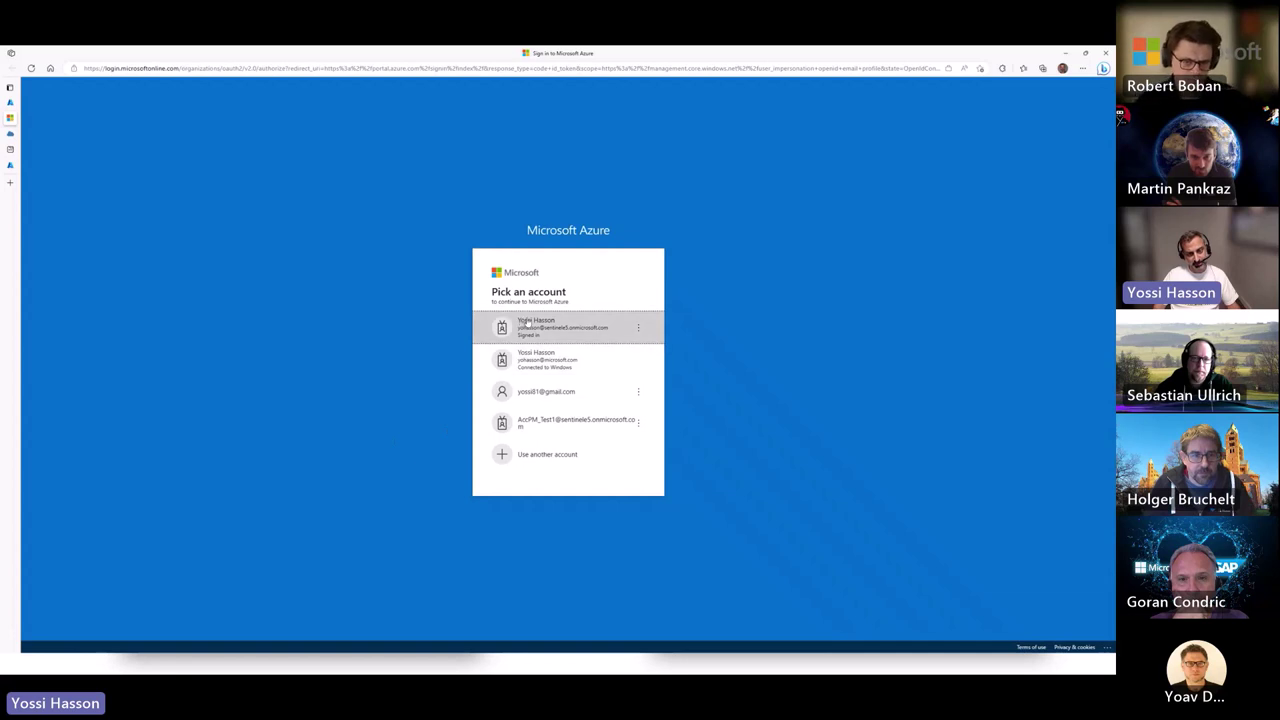
pyautogui.click(528, 322)
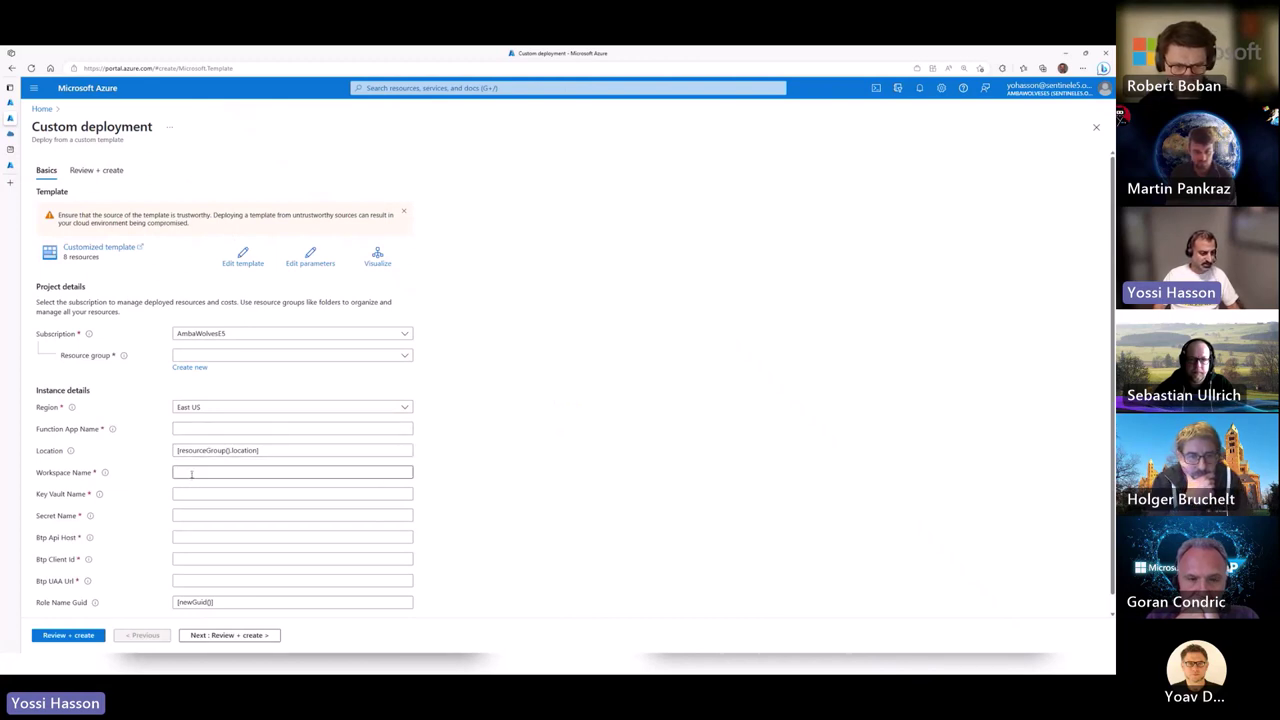
pyautogui.scroll(-1, 190, 470)
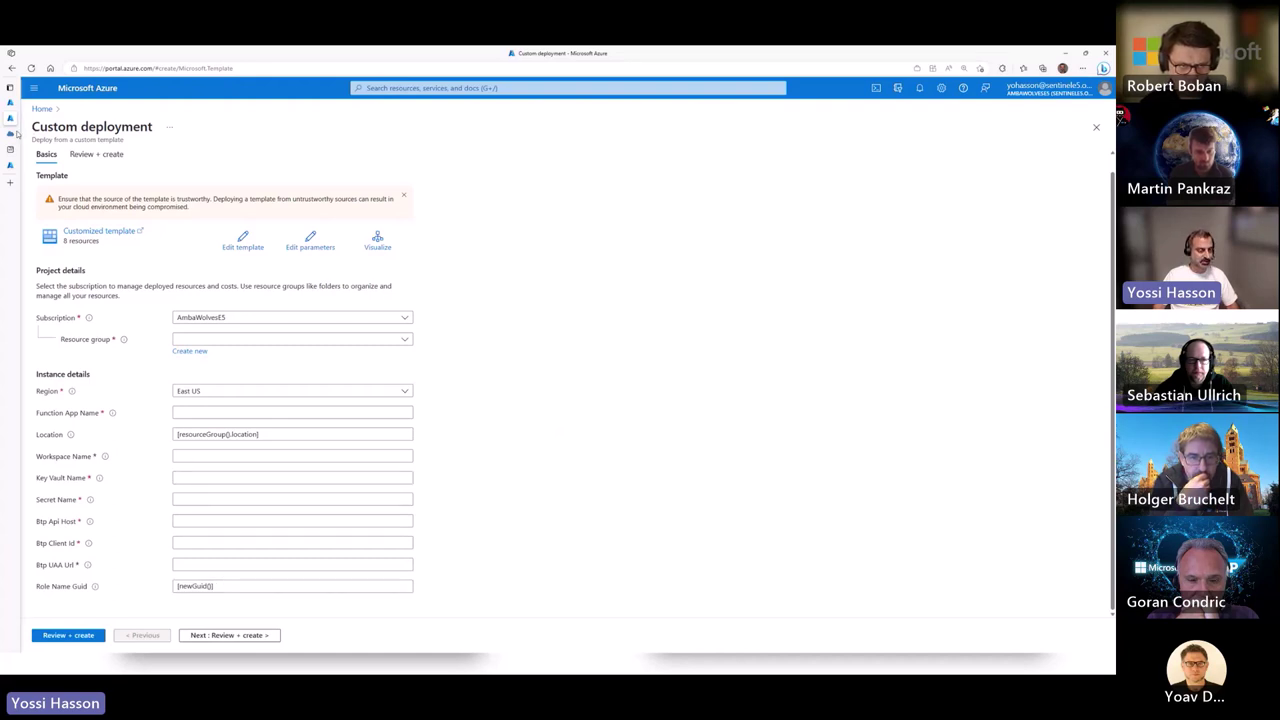
# - Return to the SAP BTP connector page, back out to Microsoft Sentinel and open the saved SAP BTP Activity workbook
pyautogui.moveTo(12, 134)
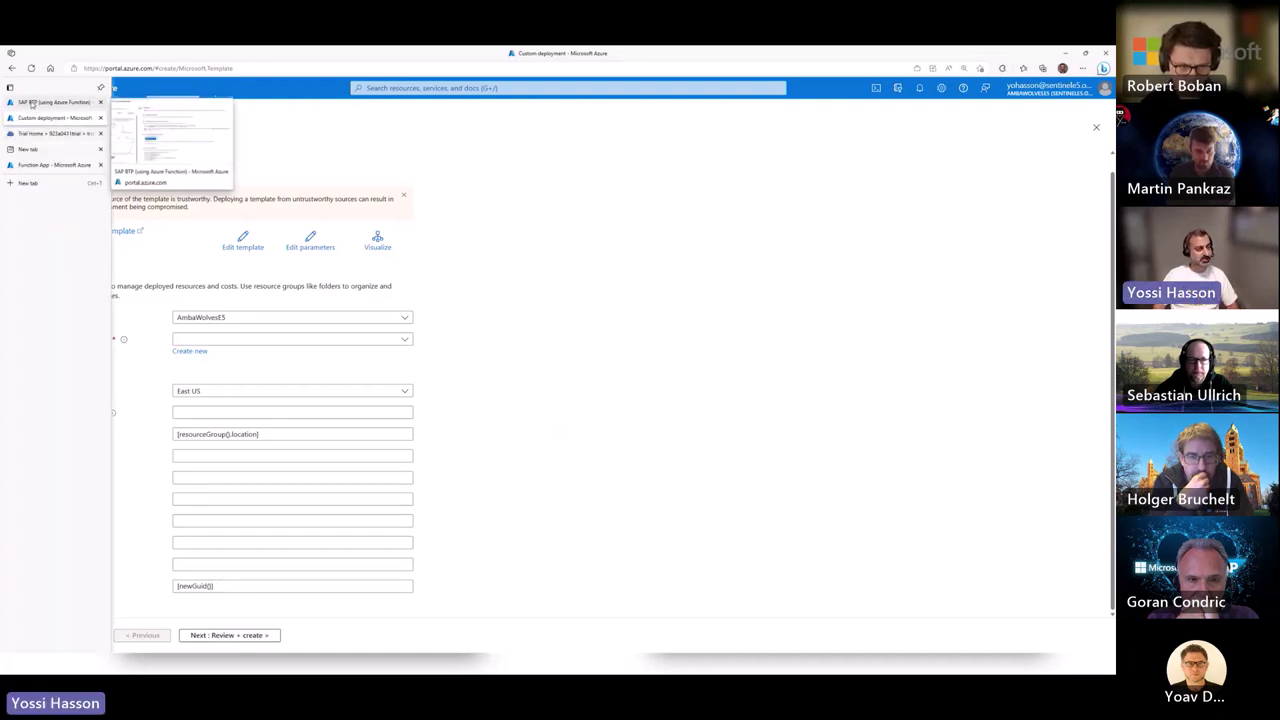
pyautogui.click(32, 104)
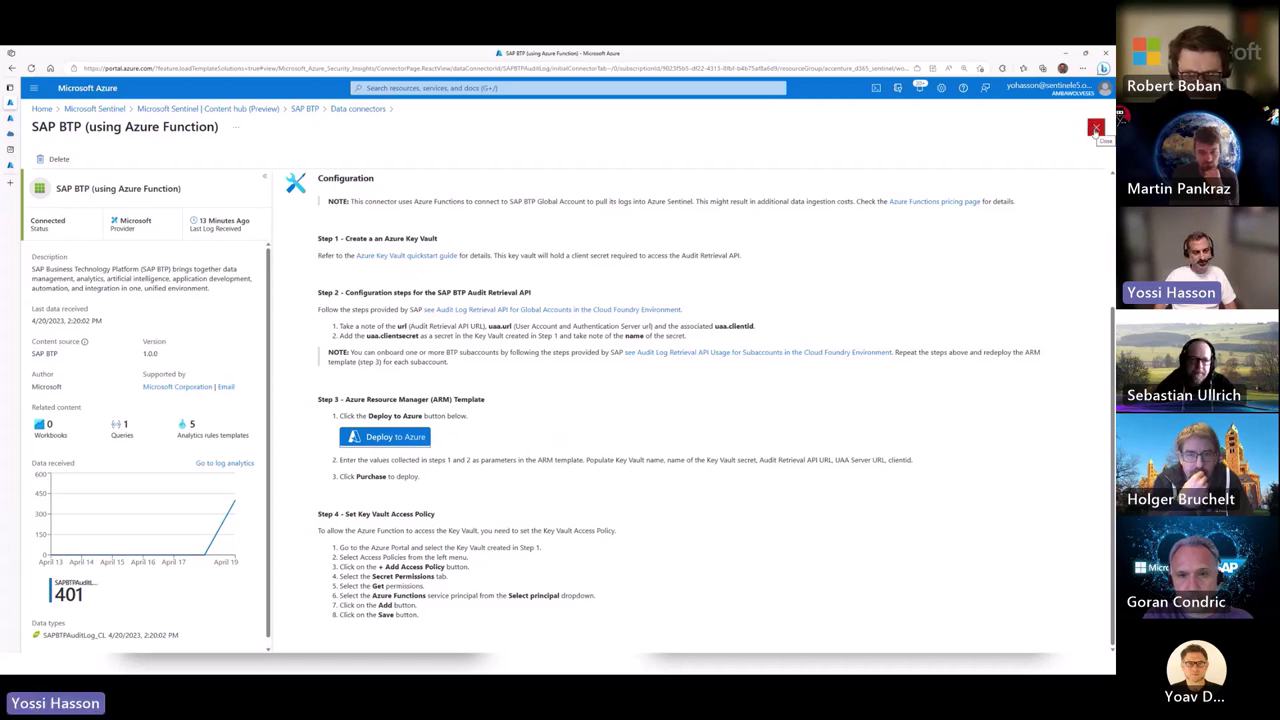
pyautogui.click(1096, 128)
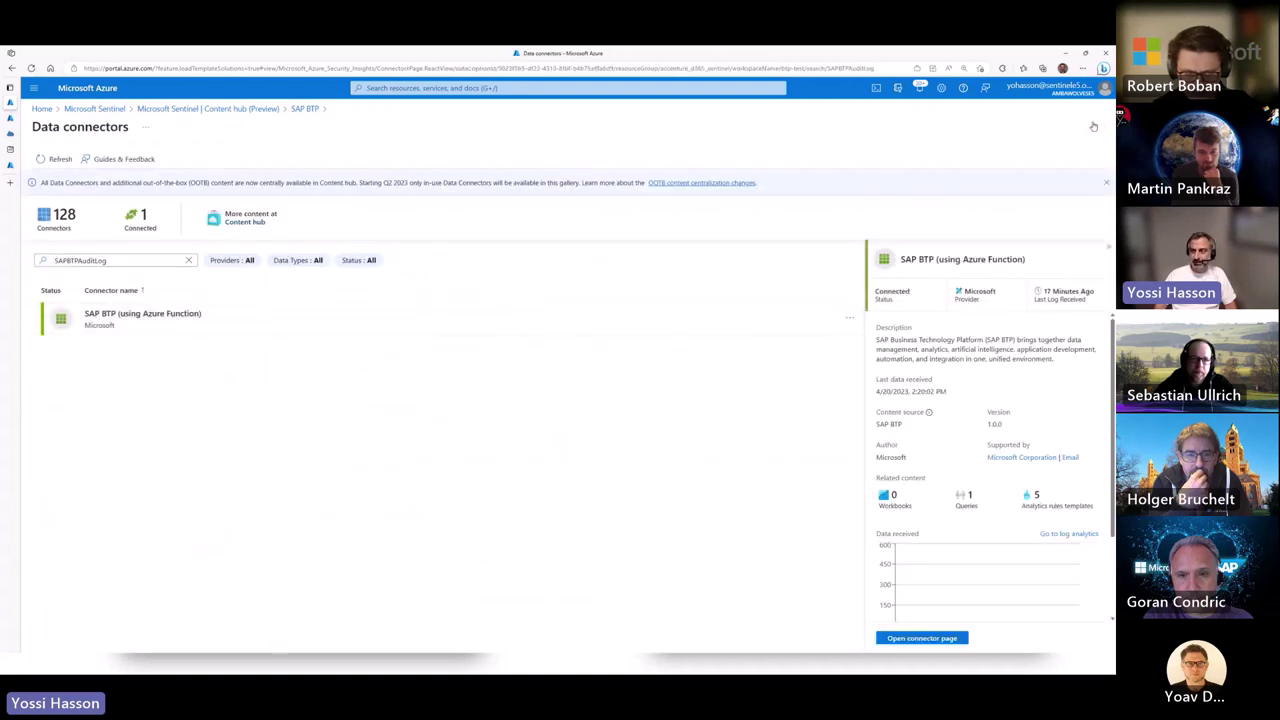
pyautogui.click(1096, 128)
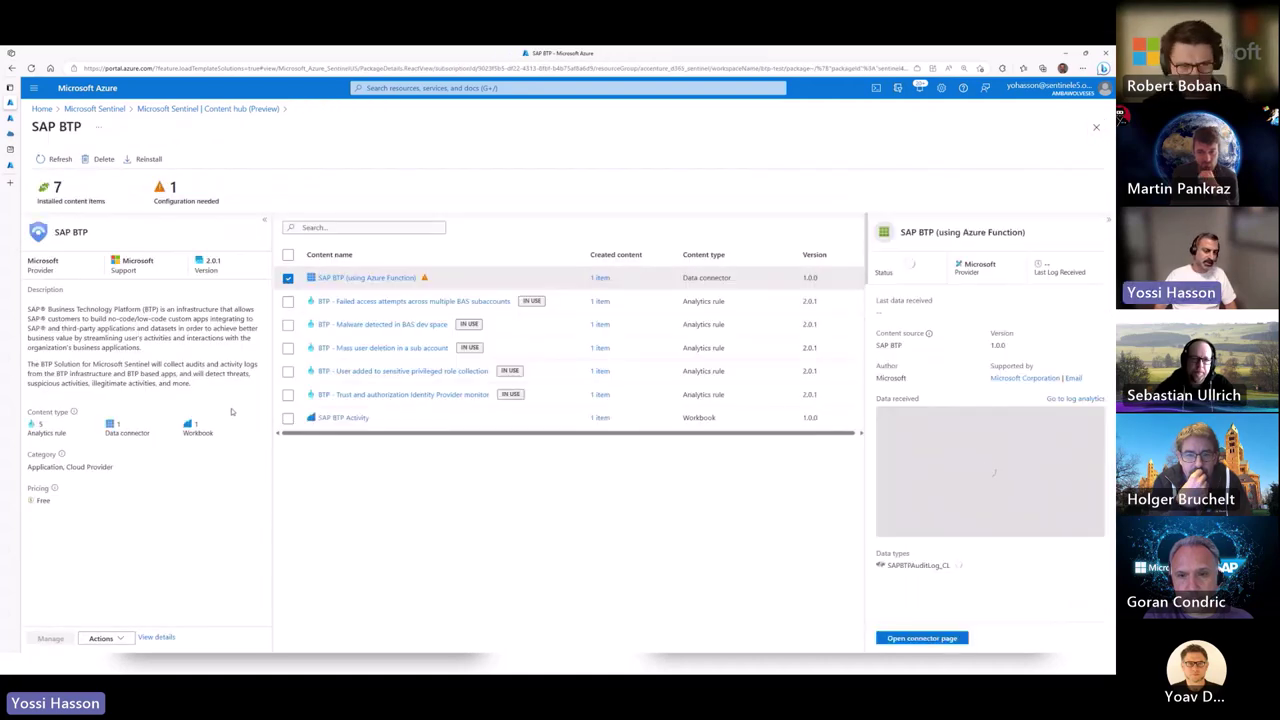
pyautogui.click(1096, 127)
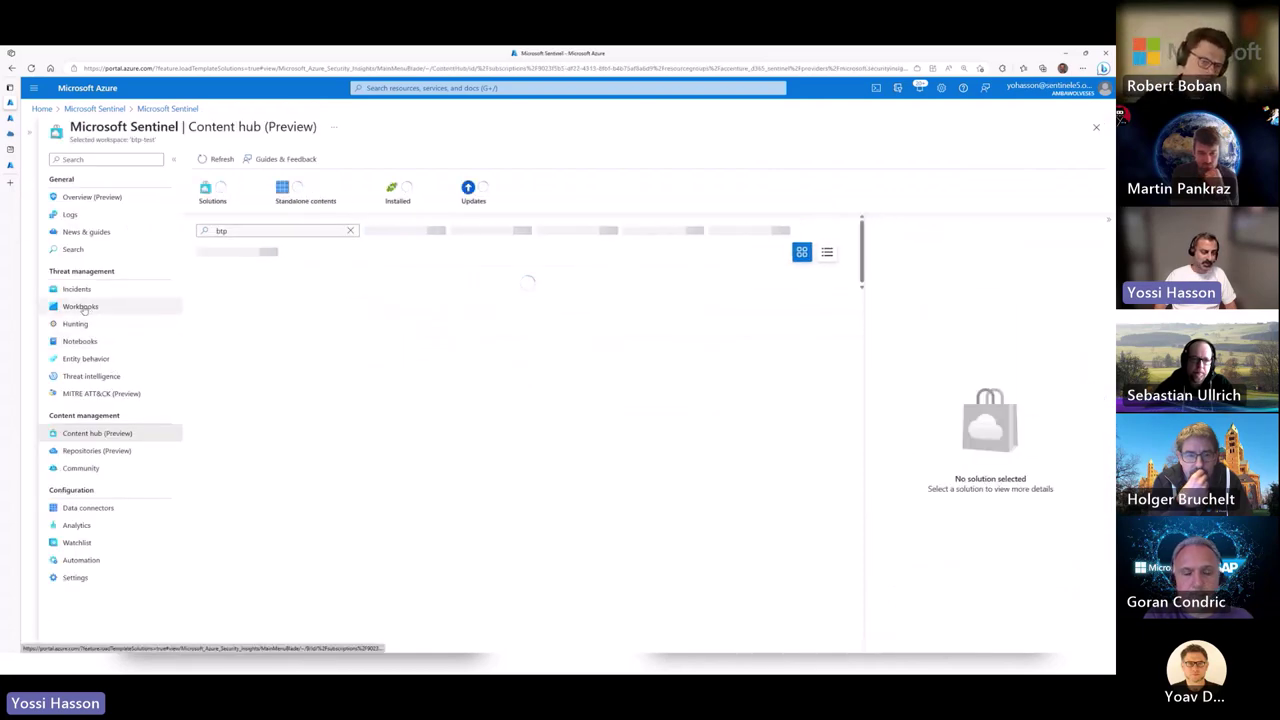
pyautogui.click(84, 309)
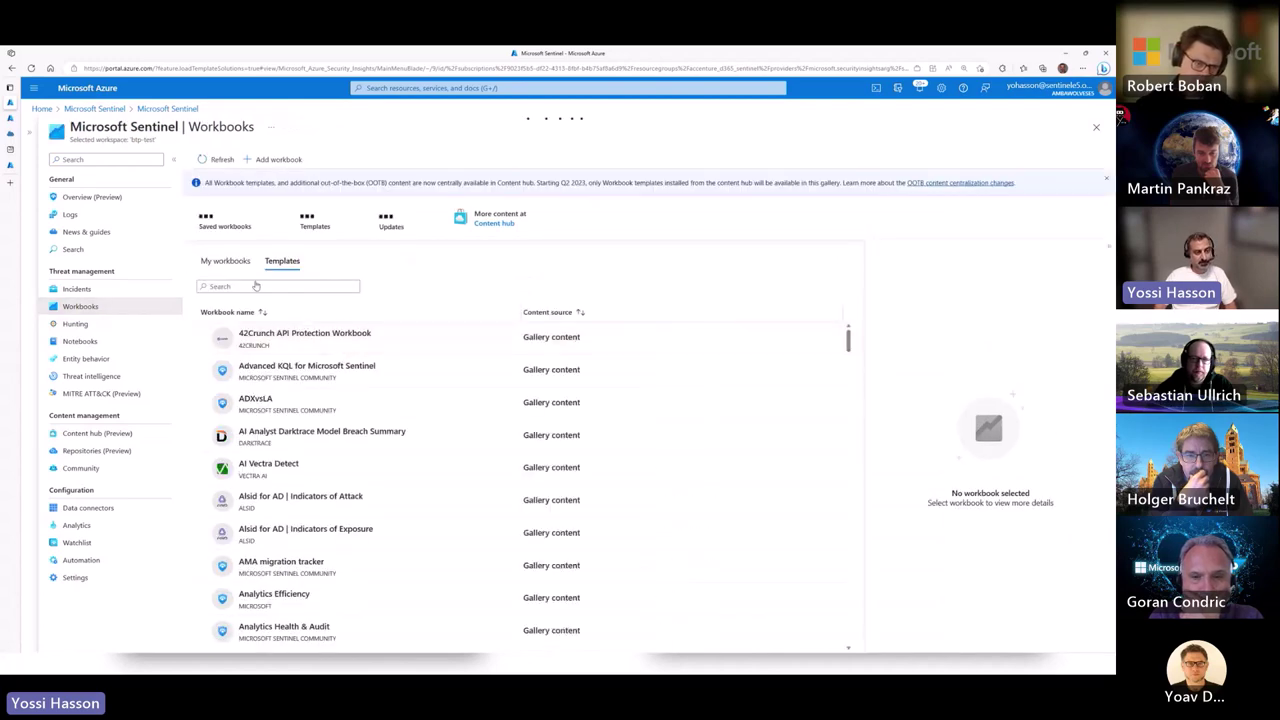
pyautogui.click(228, 260)
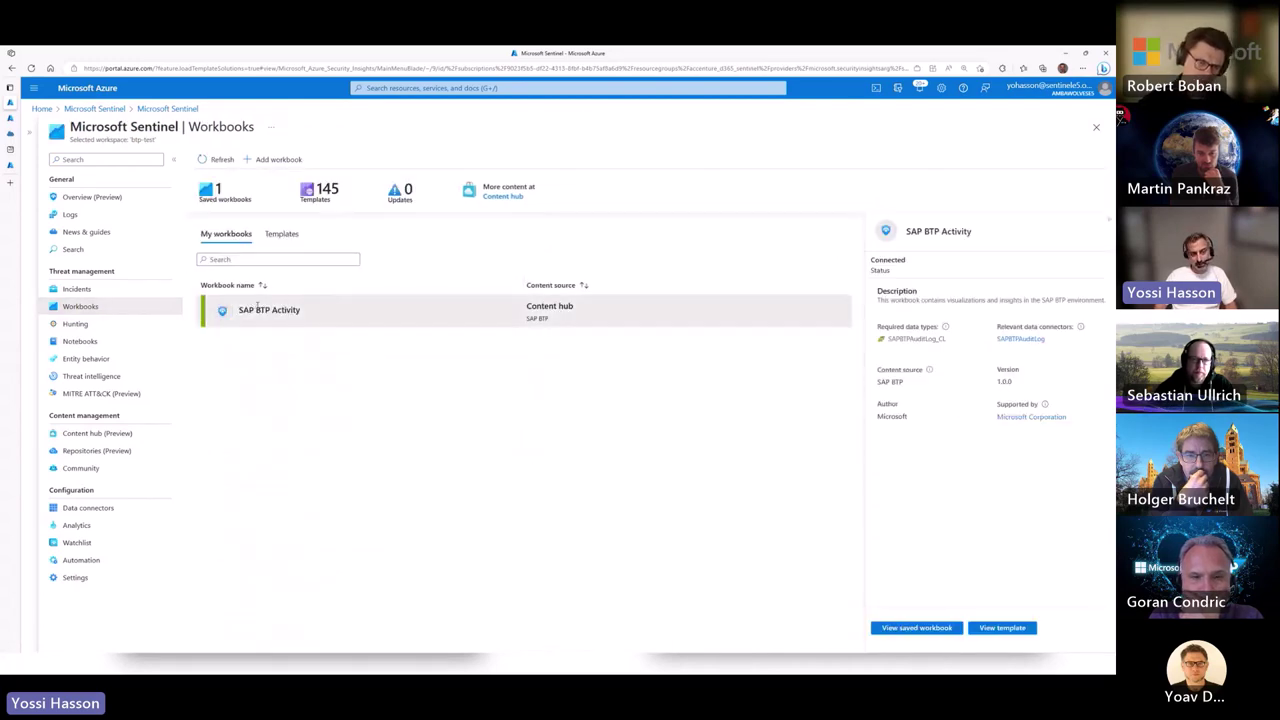
pyautogui.click(917, 627)
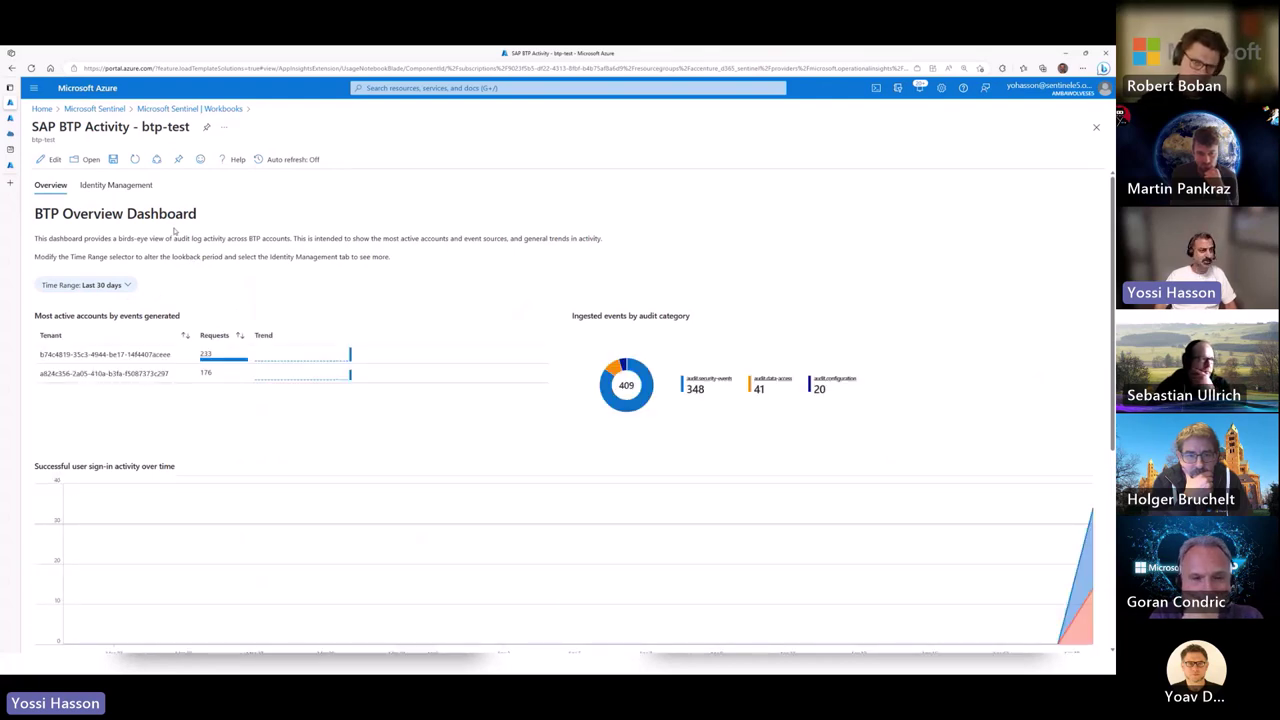
# - Set the BTP Overview Dashboard's time range to Last 3 days and review its account activity, sign-in and security alert charts
pyautogui.click(135, 284)
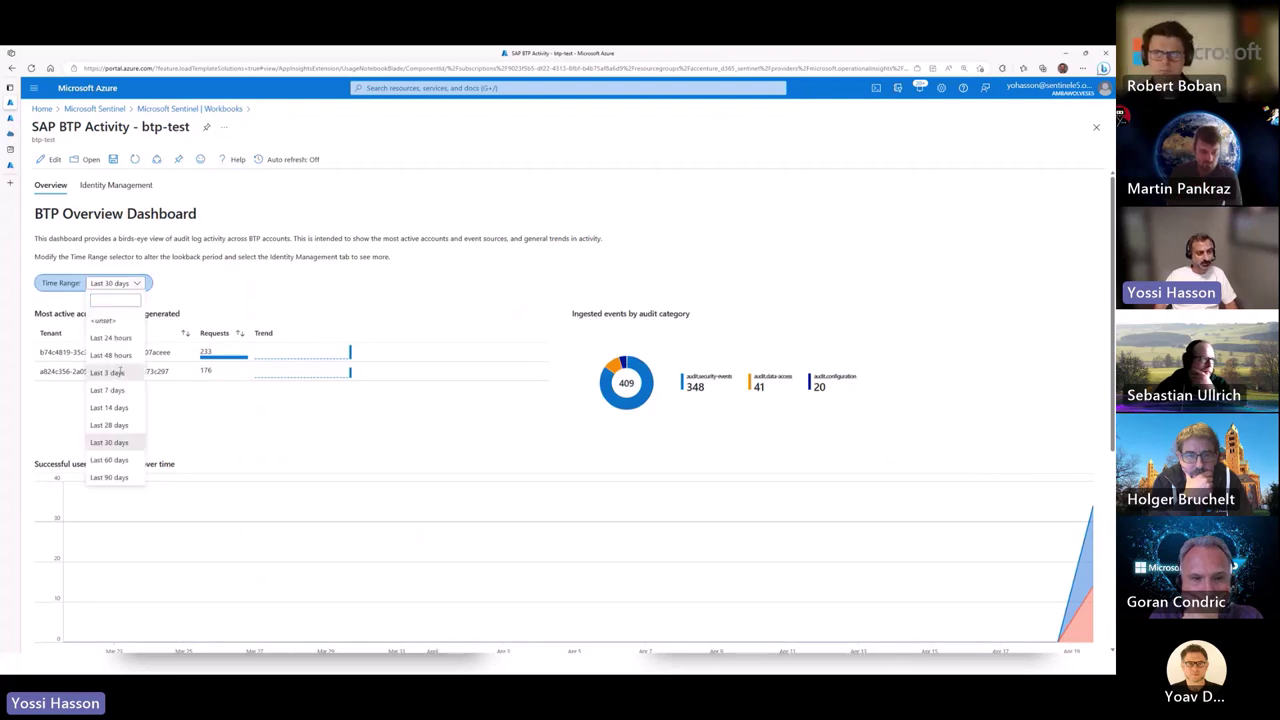
pyautogui.click(105, 373)
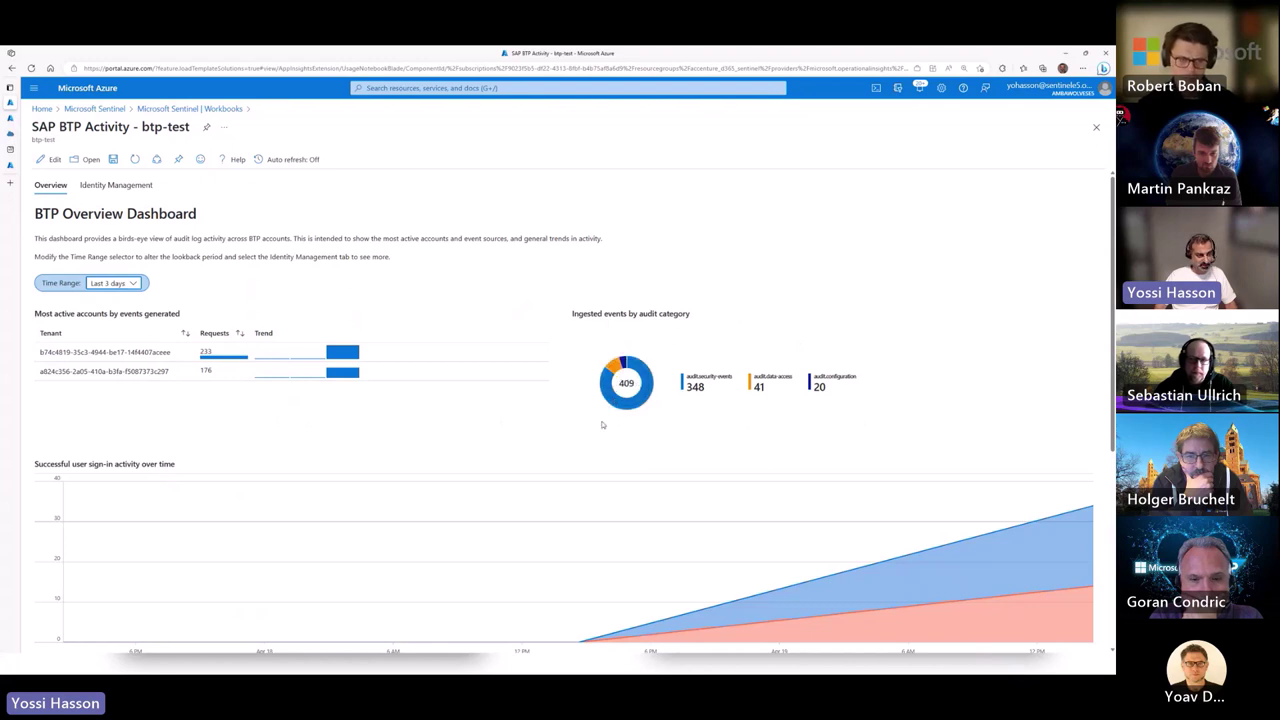
pyautogui.scroll(-1, 281, 448)
pyautogui.scroll(-2, 281, 448)
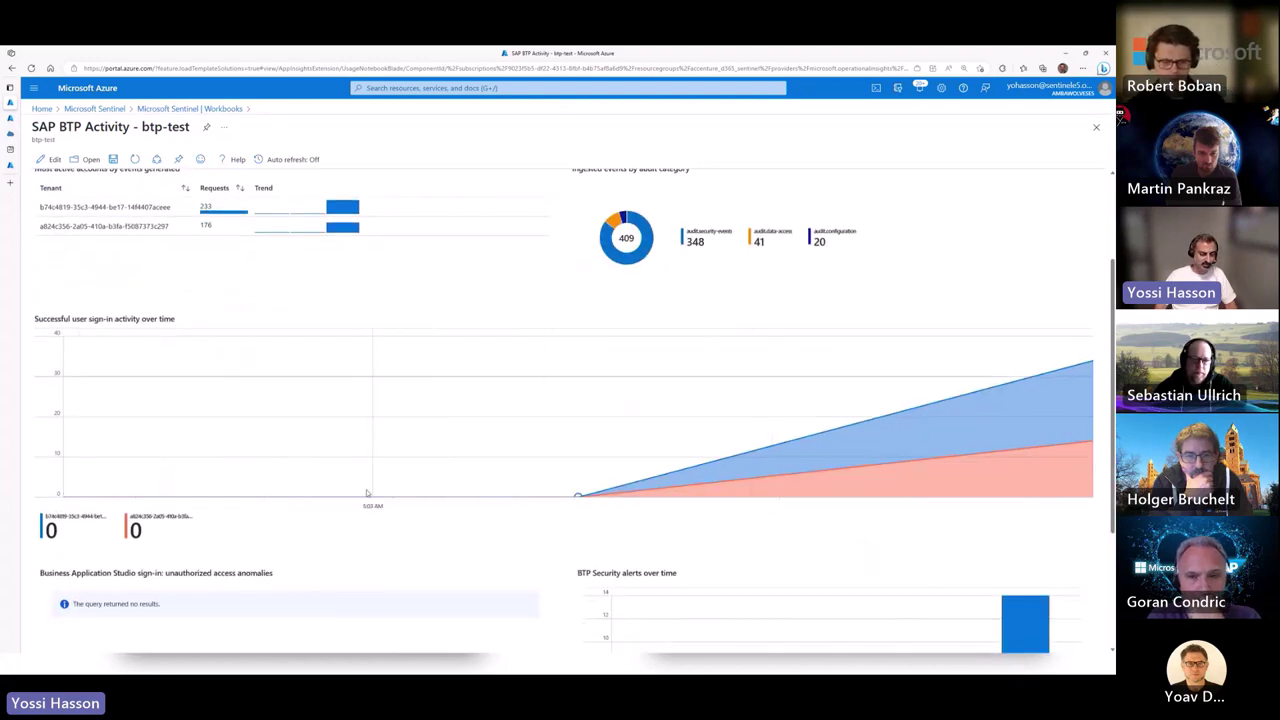
pyautogui.scroll(-1, 329, 495)
pyautogui.scroll(-2, 329, 495)
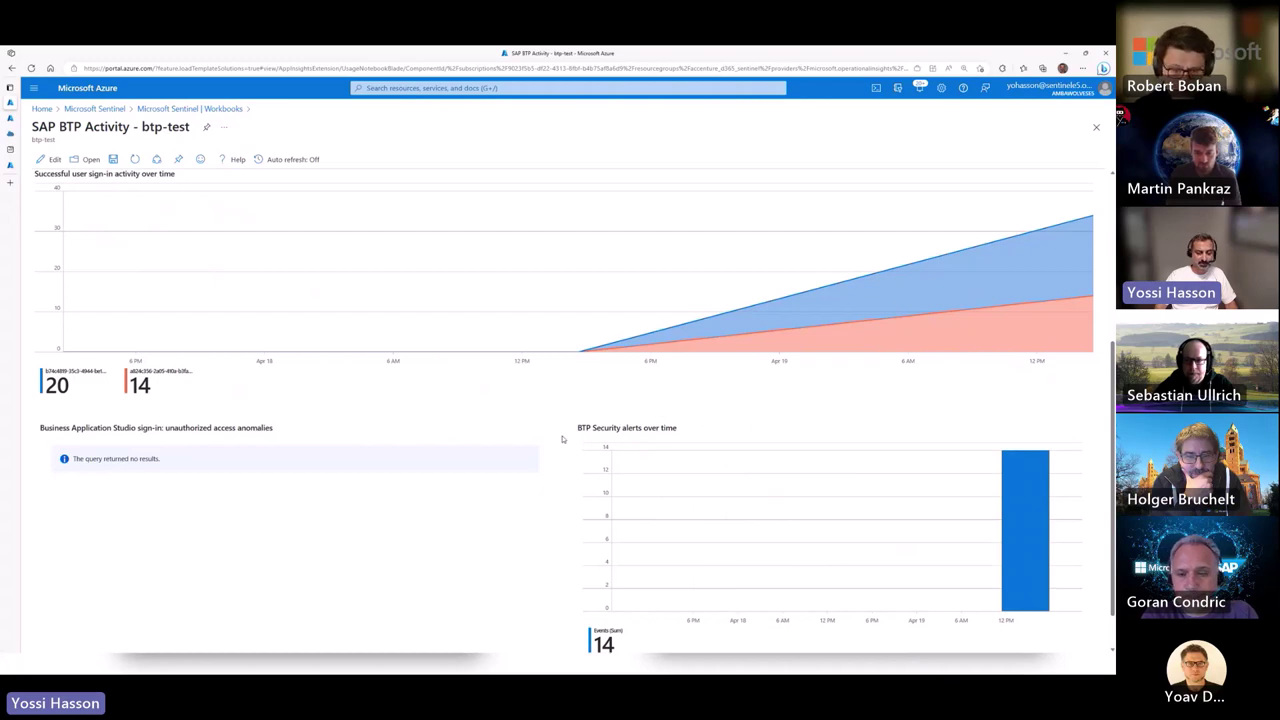
pyautogui.scroll(3, 153, 456)
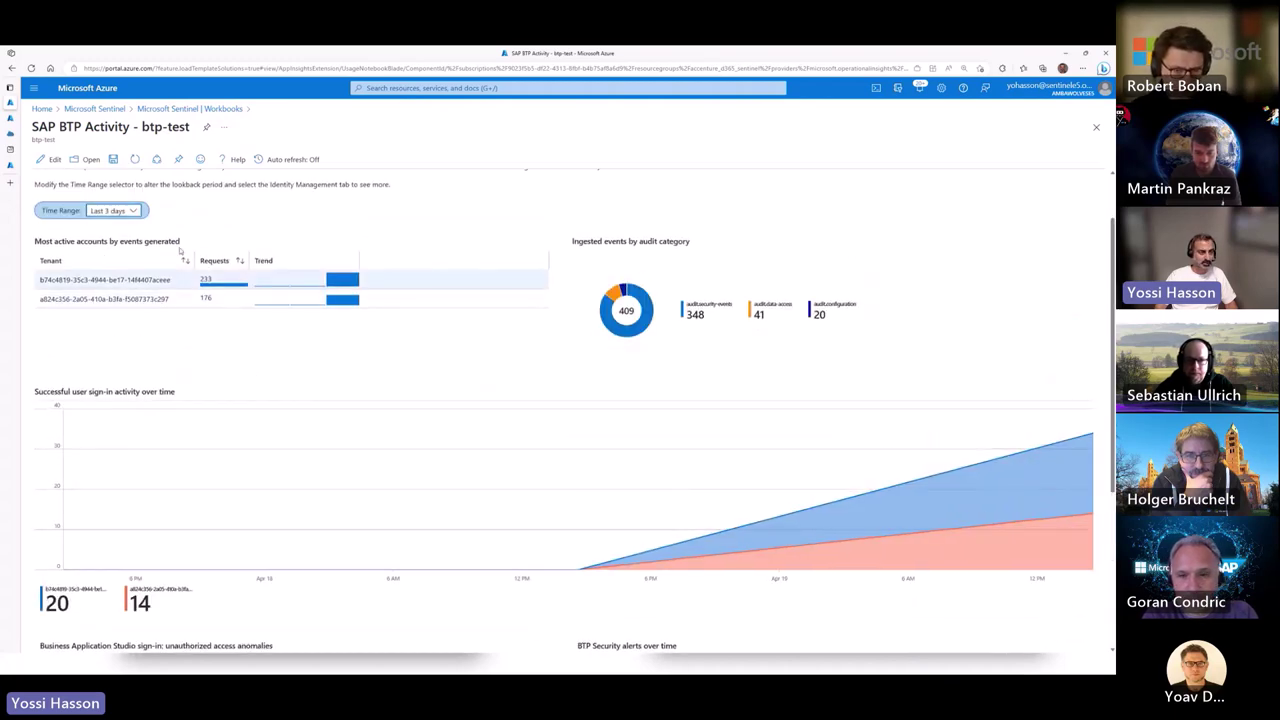
pyautogui.scroll(1, 158, 280)
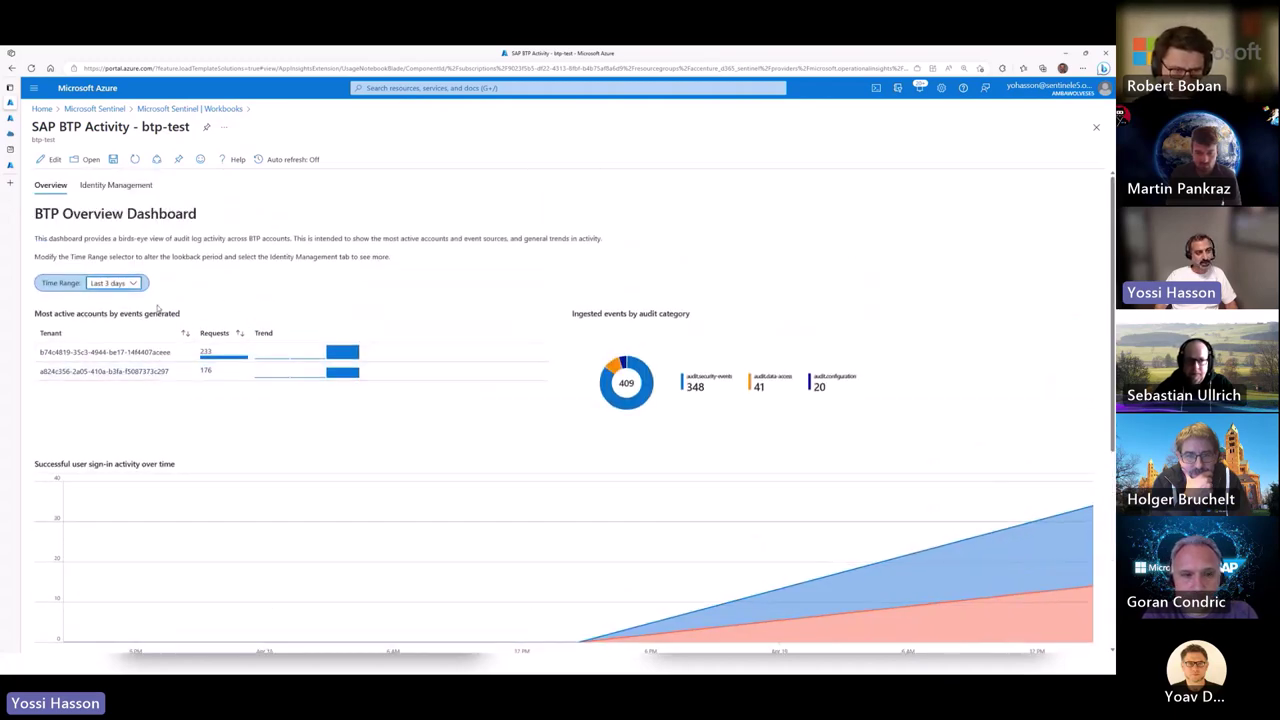
# - Review the workbook's Identity Management view, including user account and security role collection management events, and close the workbook
pyautogui.click(112, 186)
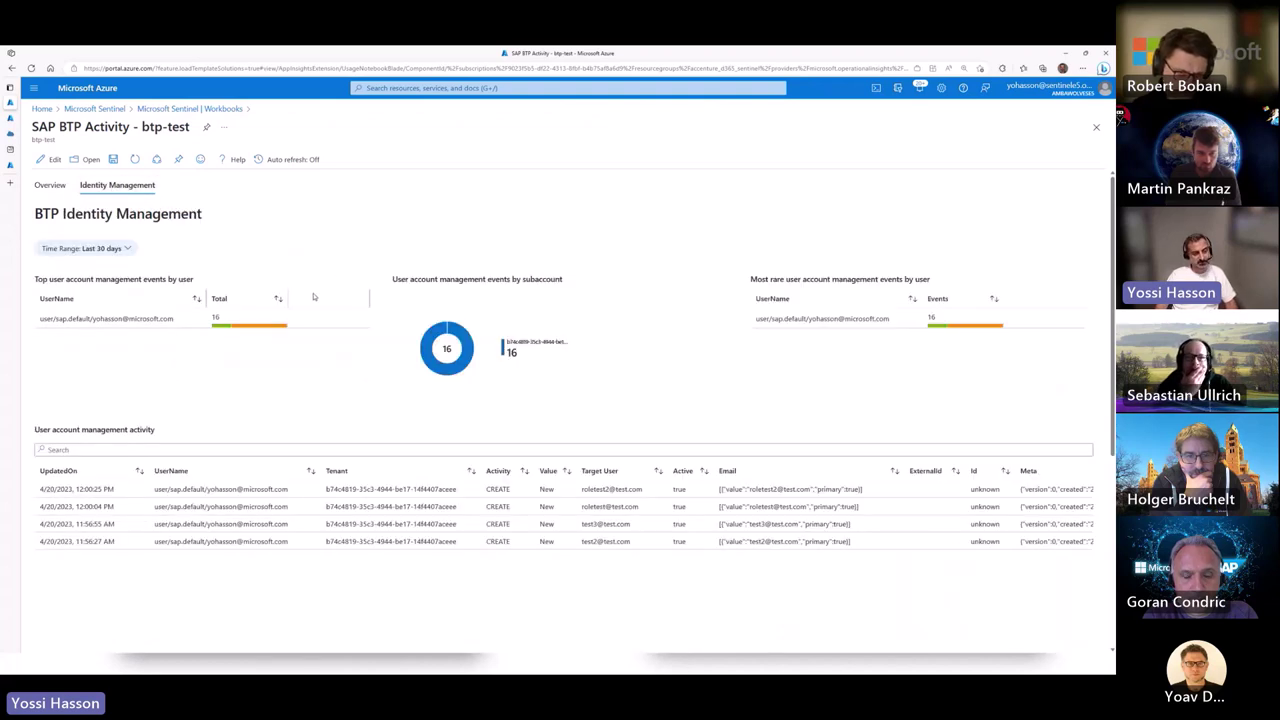
pyautogui.click(190, 322)
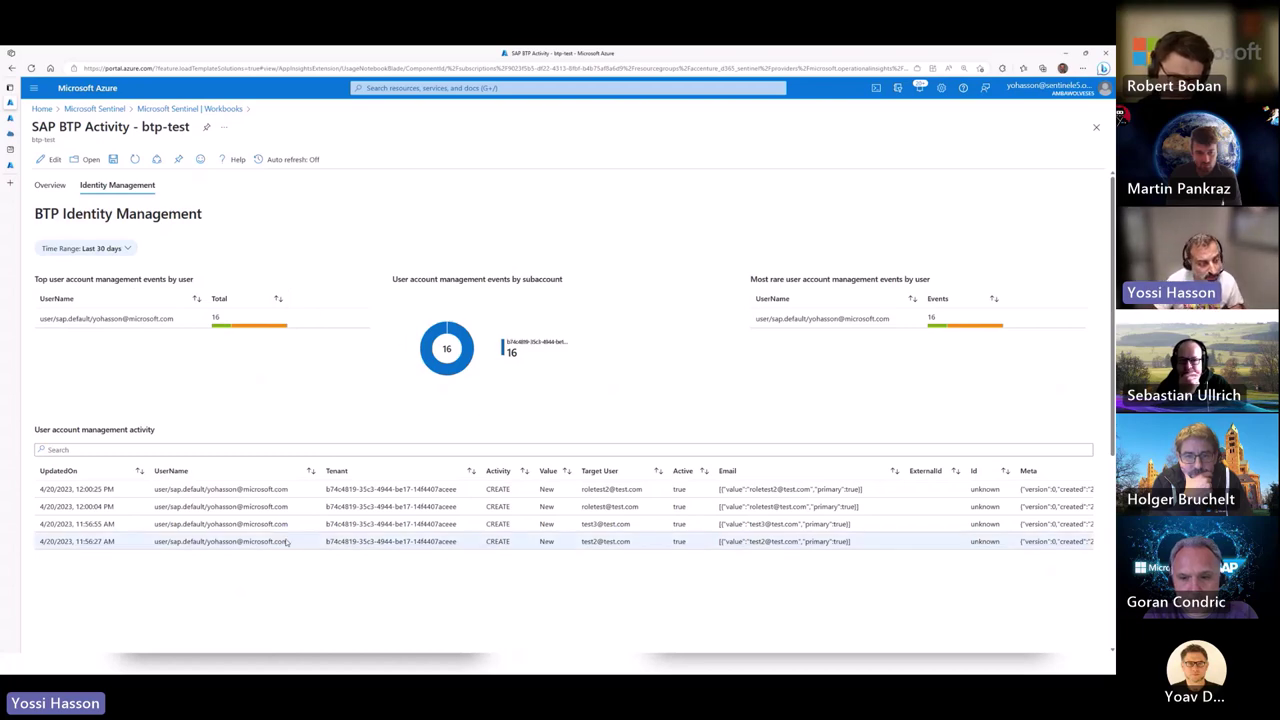
pyautogui.scroll(-1, 222, 510)
pyautogui.scroll(-1, 220, 510)
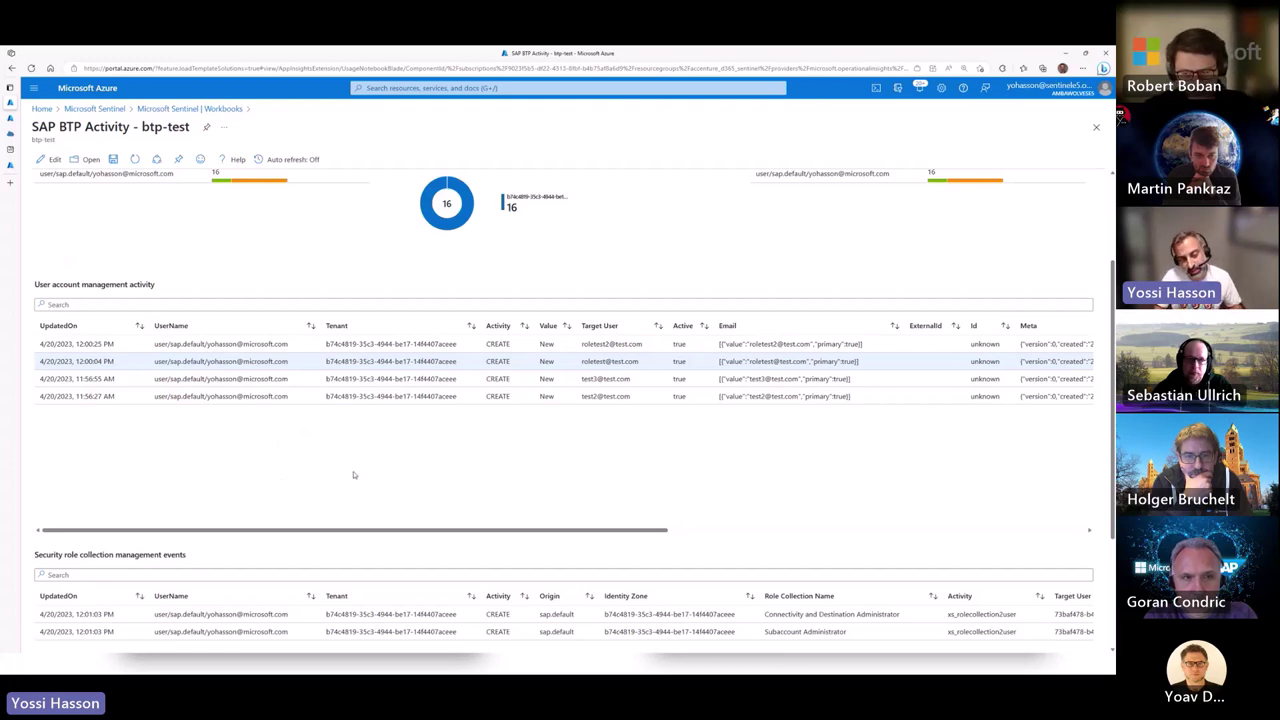
pyautogui.scroll(2, 330, 480)
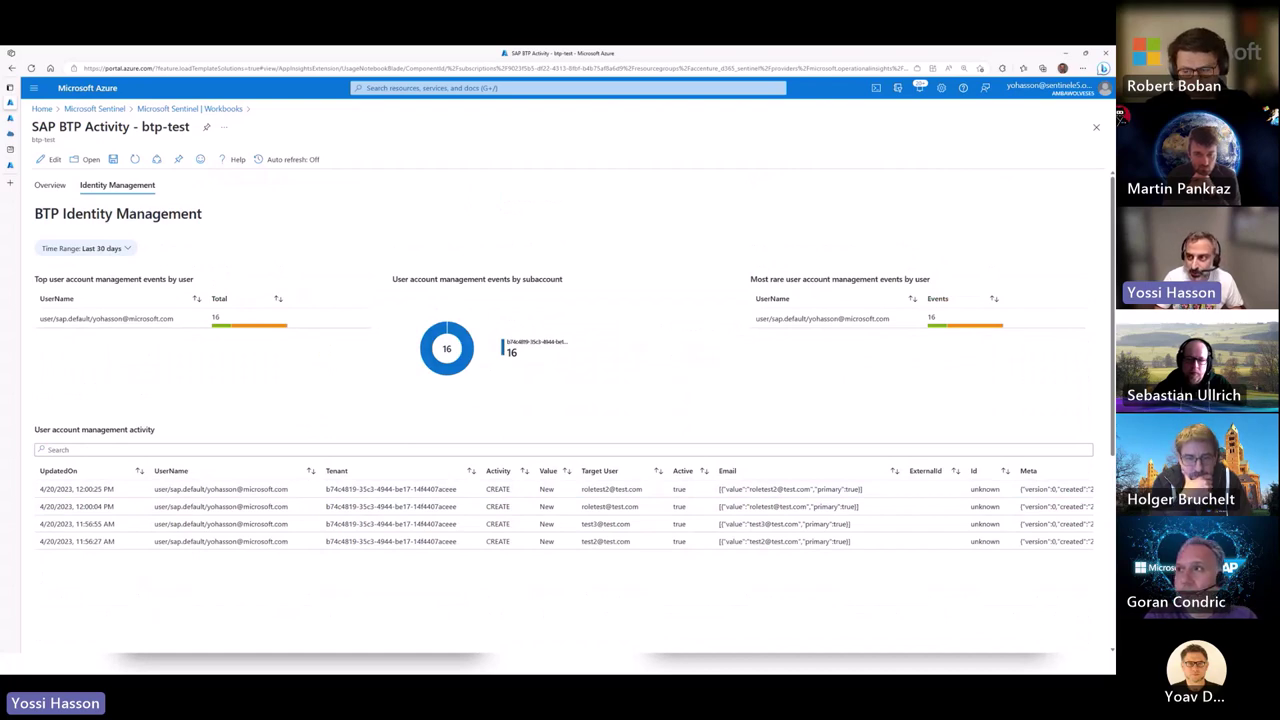
pyautogui.click(1096, 128)
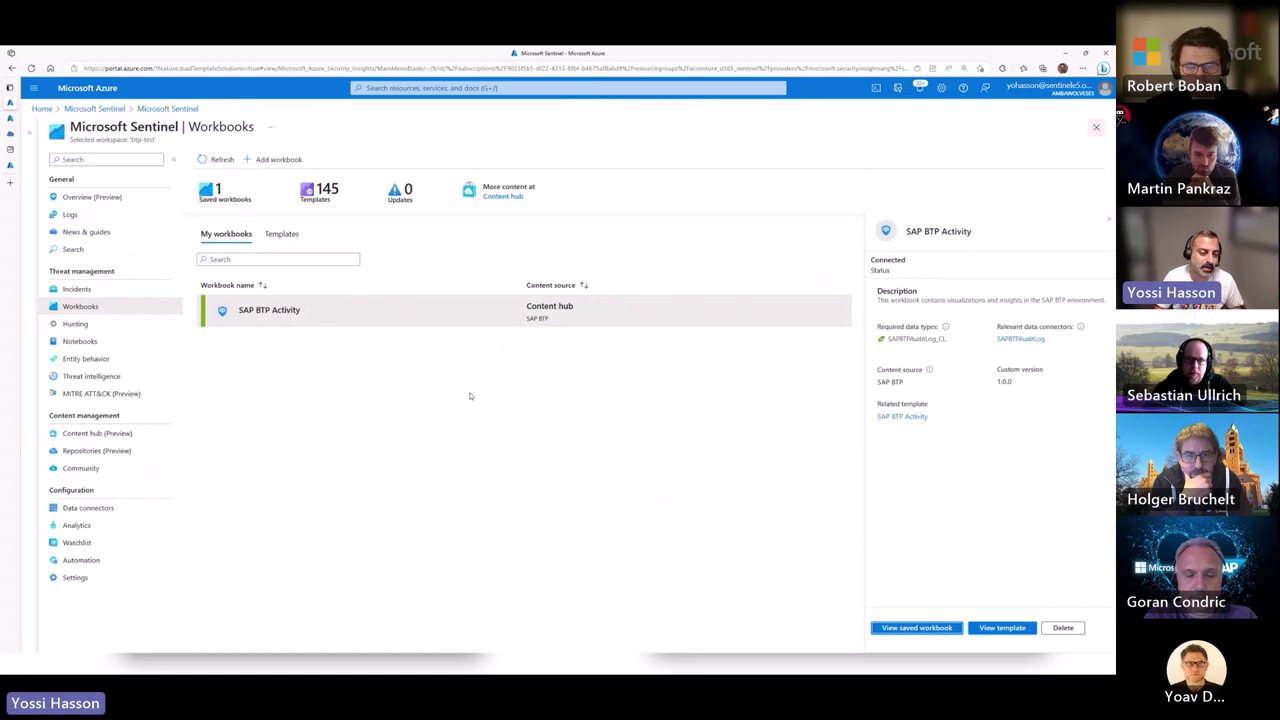
# - Inspect the active BTP analytics rule for failed access attempts and the rule template for malware detected in BAS dev space
pyautogui.click(77, 526)
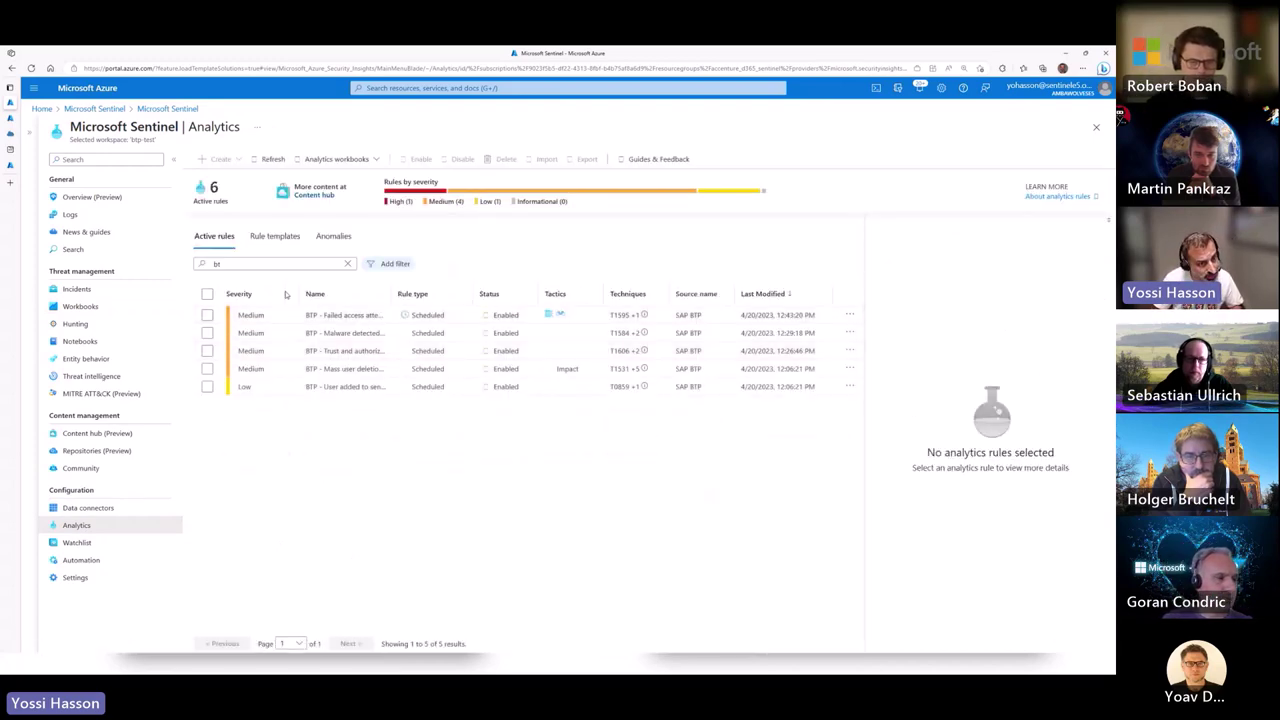
pyautogui.click(358, 317)
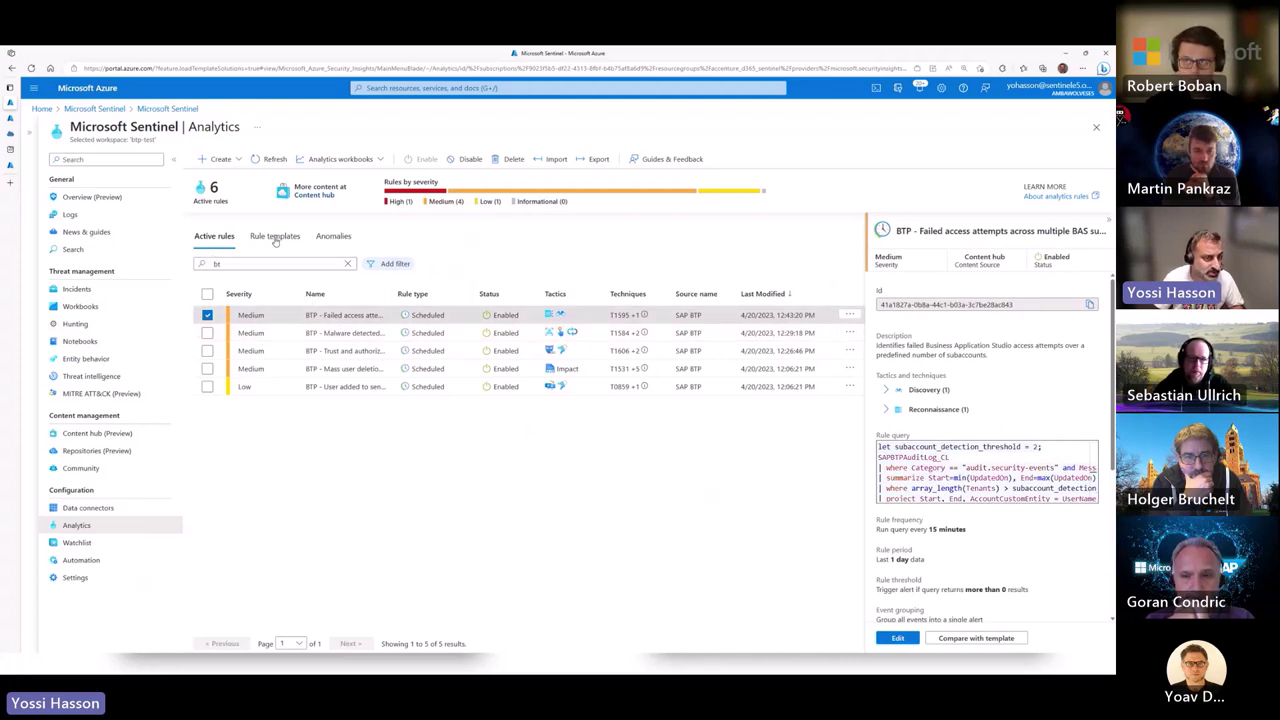
pyautogui.click(283, 237)
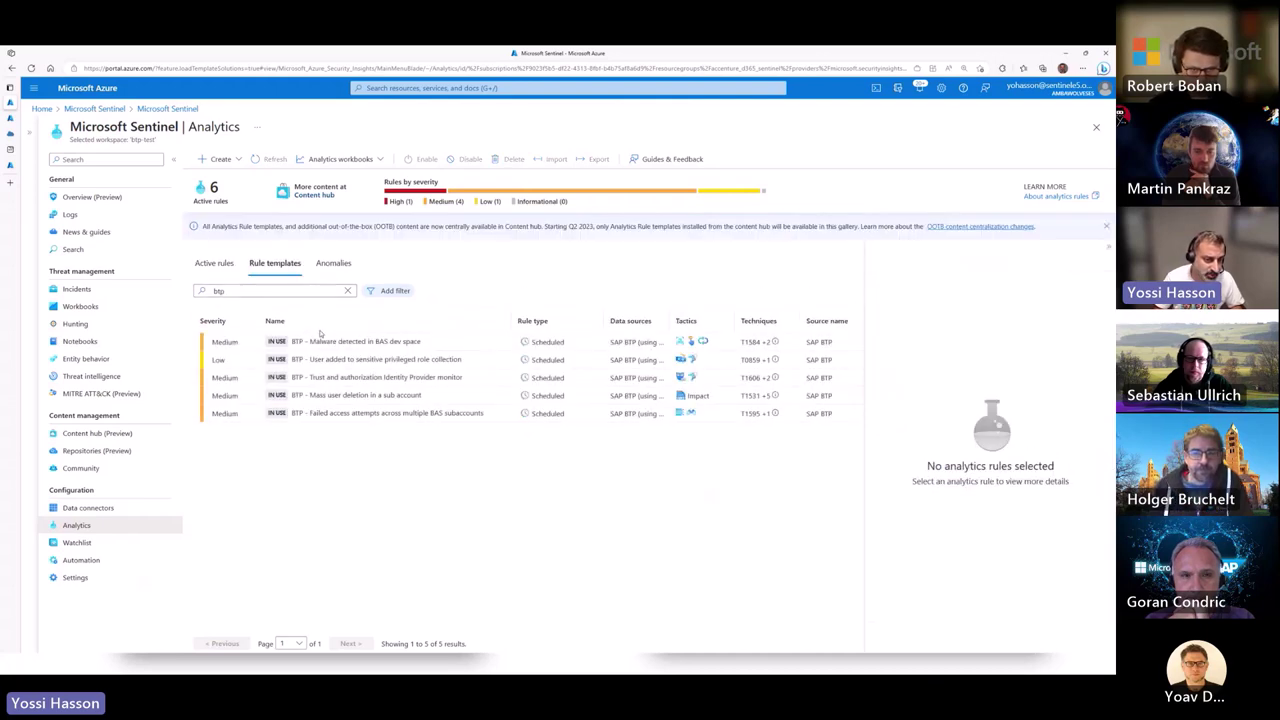
pyautogui.click(325, 345)
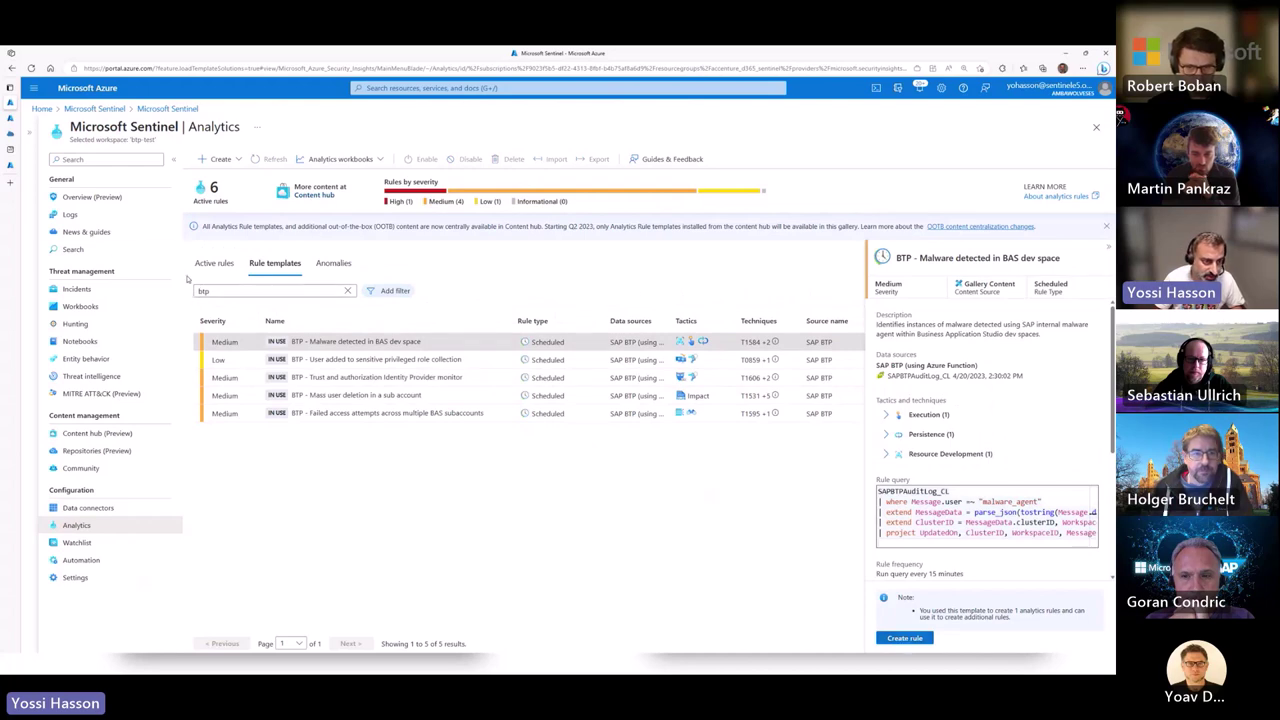
pyautogui.click(216, 264)
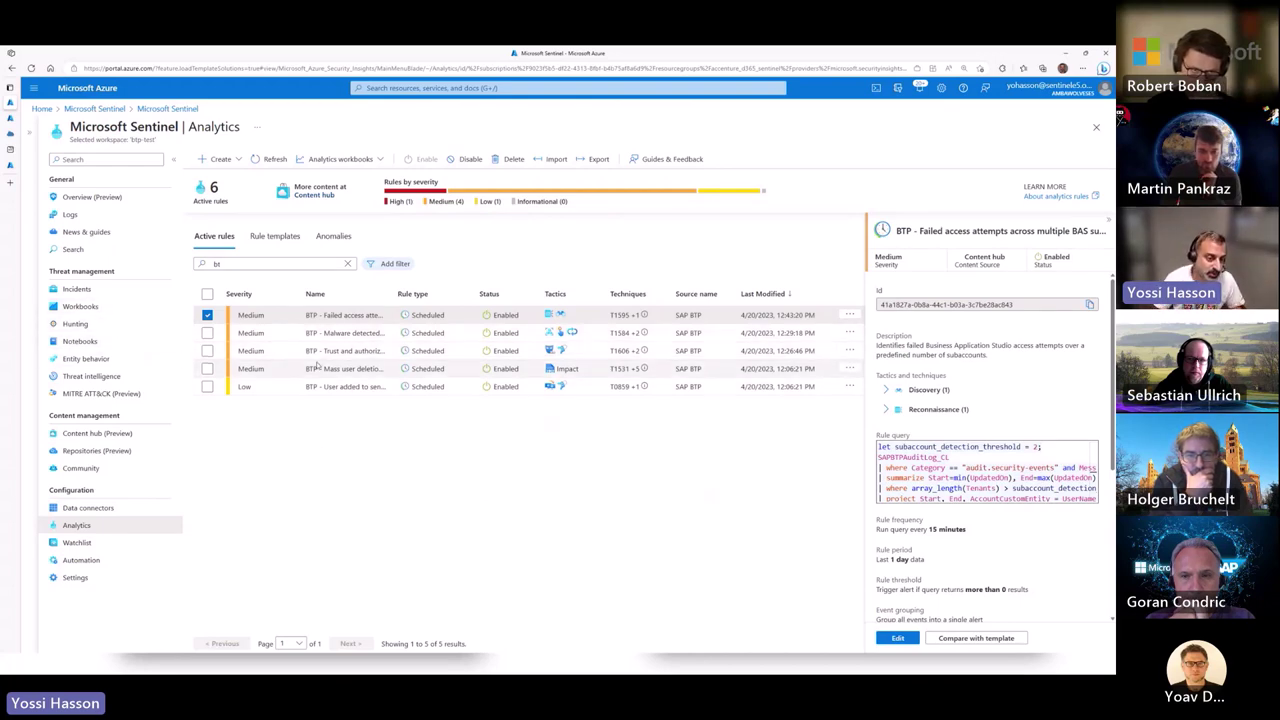
# - Open the incidents list, widen its Title column and check the owner and status choices of the sensitive privileged role collection incident
pyautogui.click(72, 289)
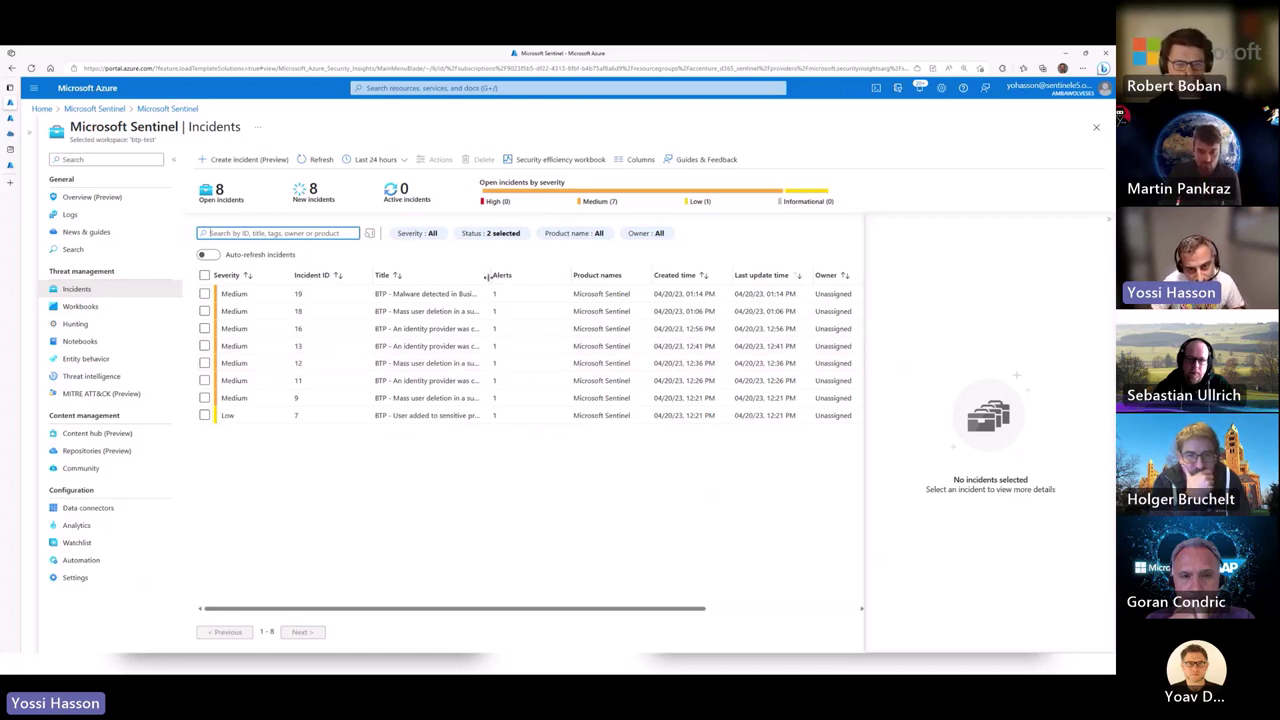
pyautogui.moveTo(491, 275); pyautogui.dragTo(553, 271)
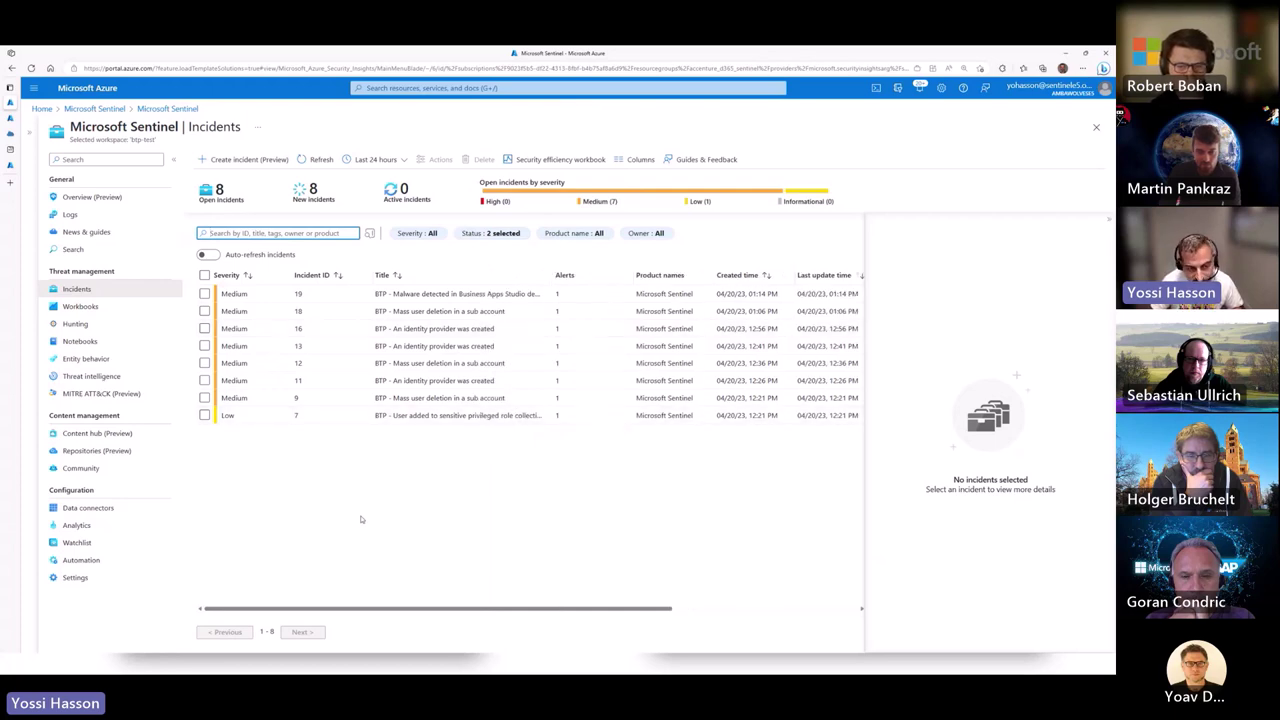
pyautogui.click(452, 414)
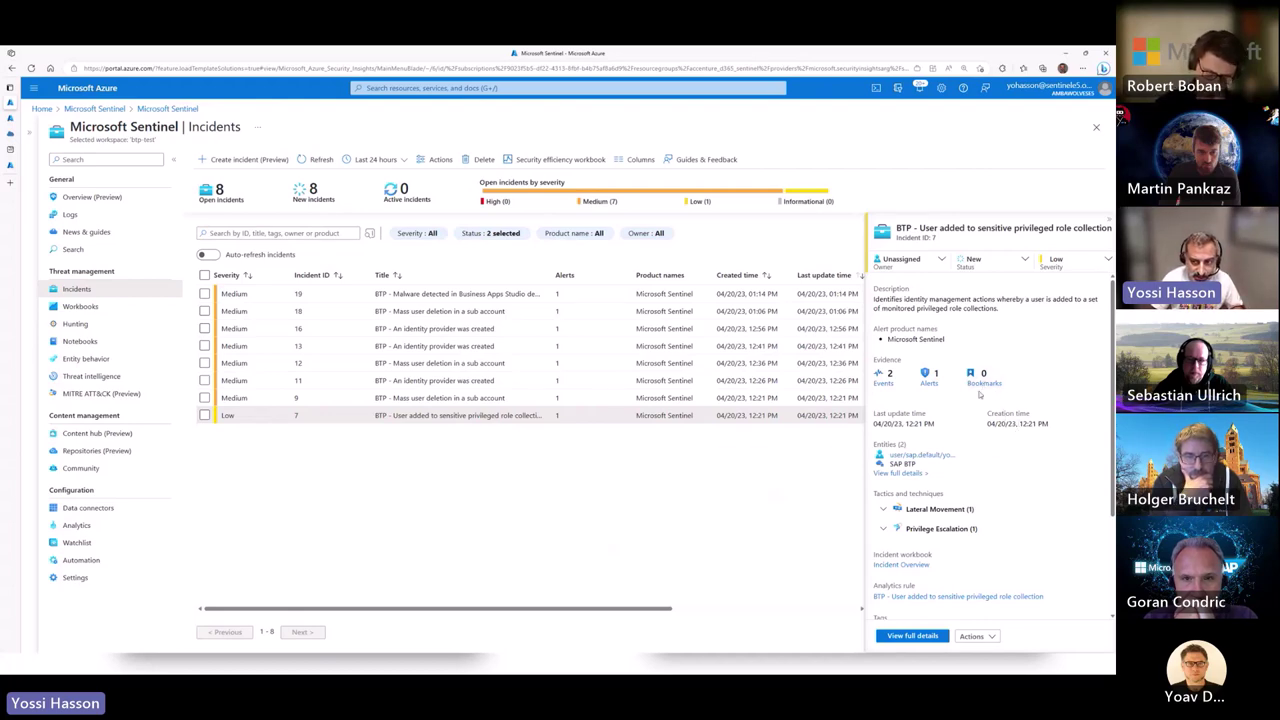
pyautogui.click(941, 259)
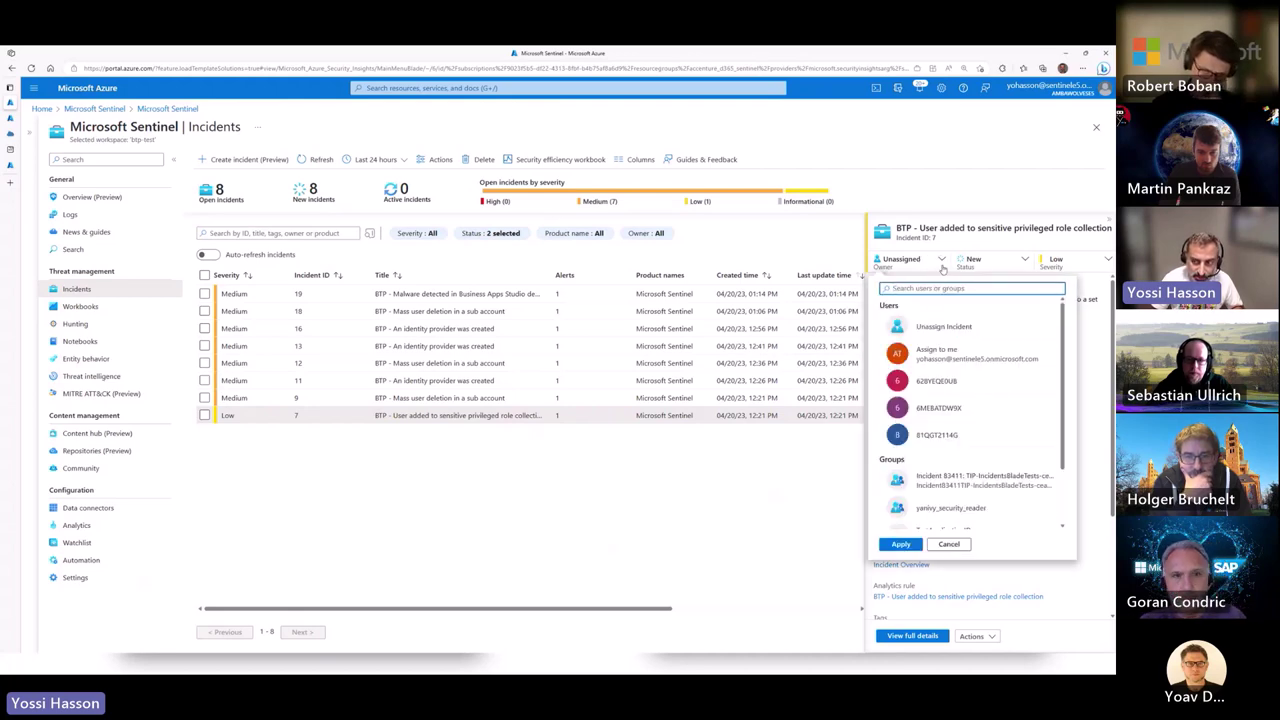
pyautogui.click(1026, 260)
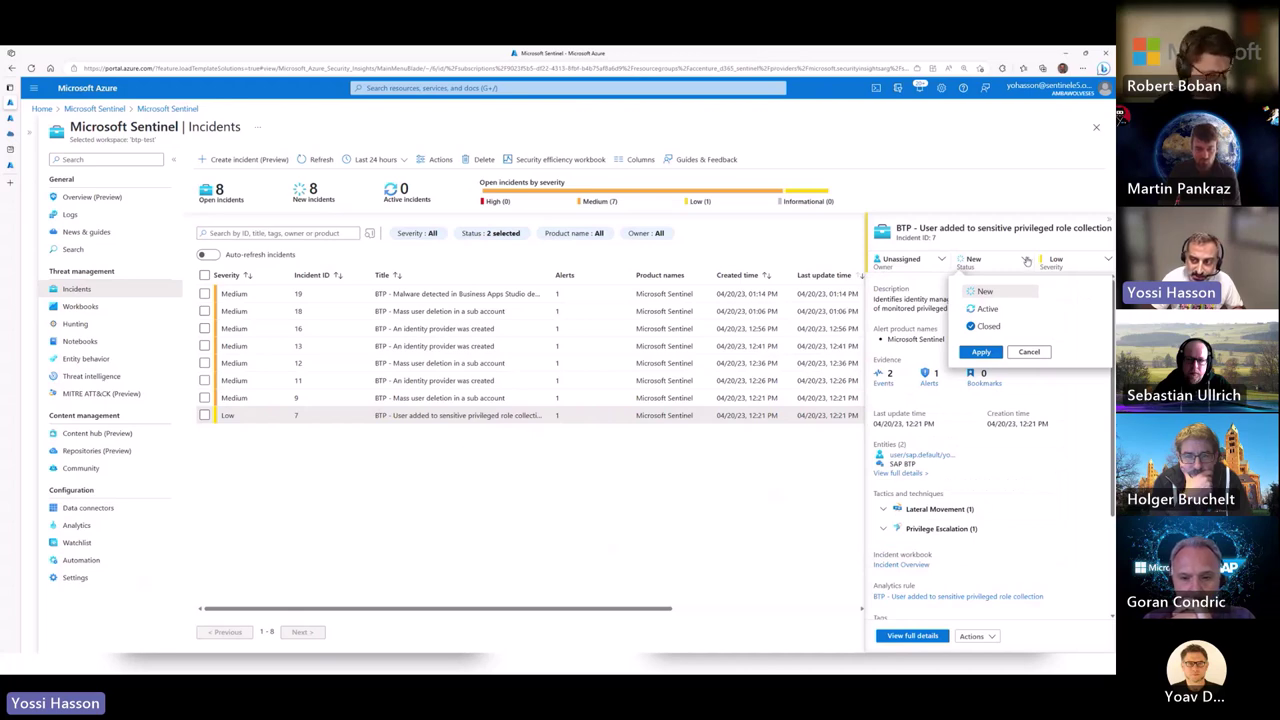
pyautogui.click(1075, 477)
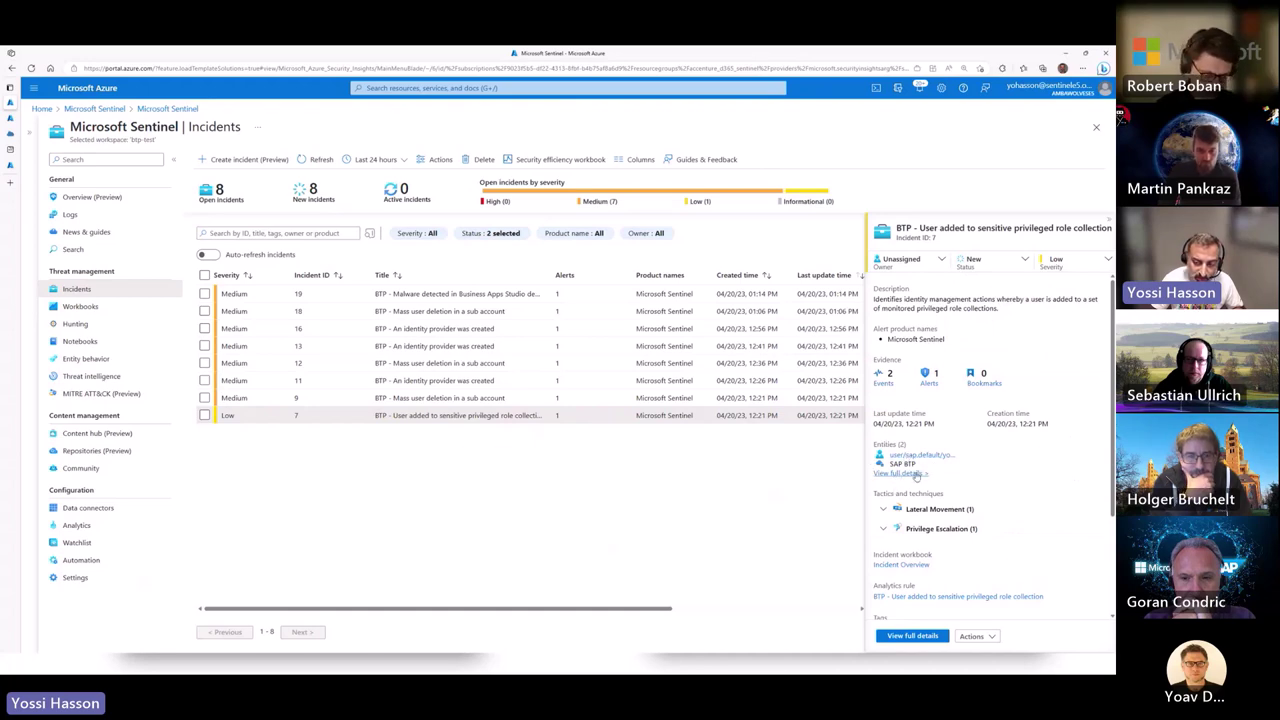
# - View the full details and similar incidents of the sensitive privileged role collection incident, and return to the incidents list
pyautogui.click(912, 636)
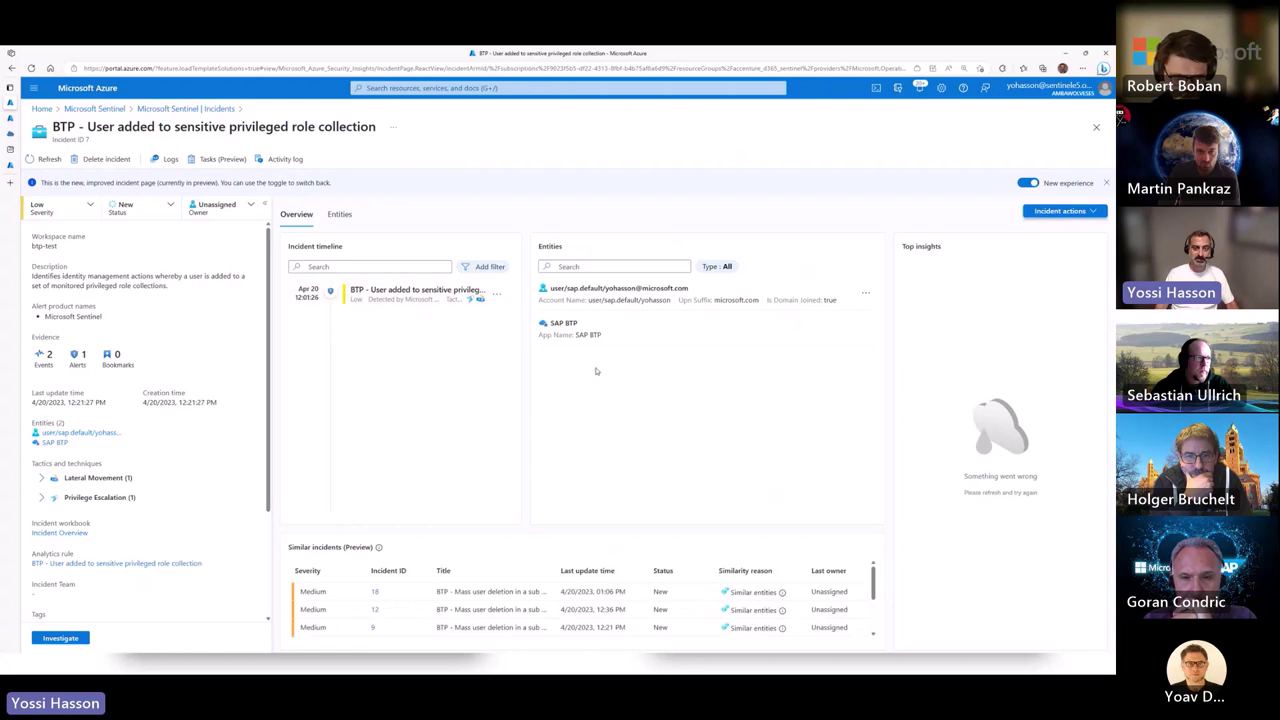
pyautogui.scroll(-1, 487, 612)
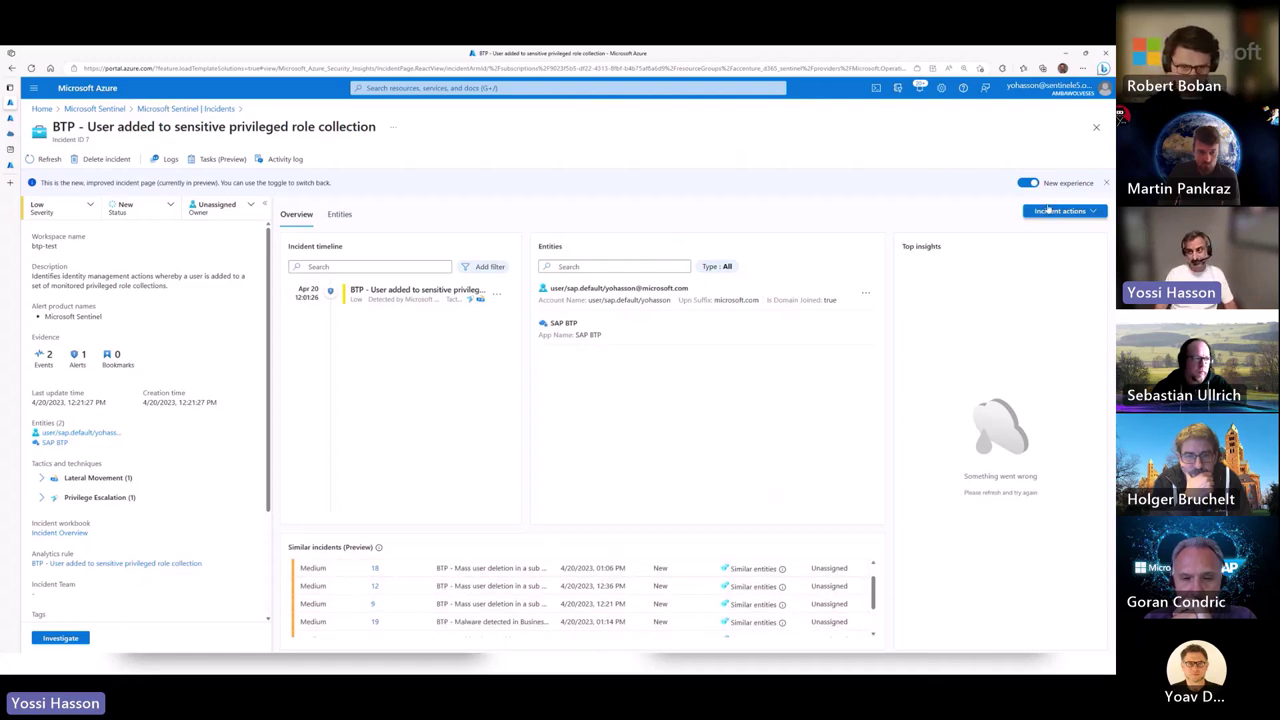
pyautogui.click(1096, 128)
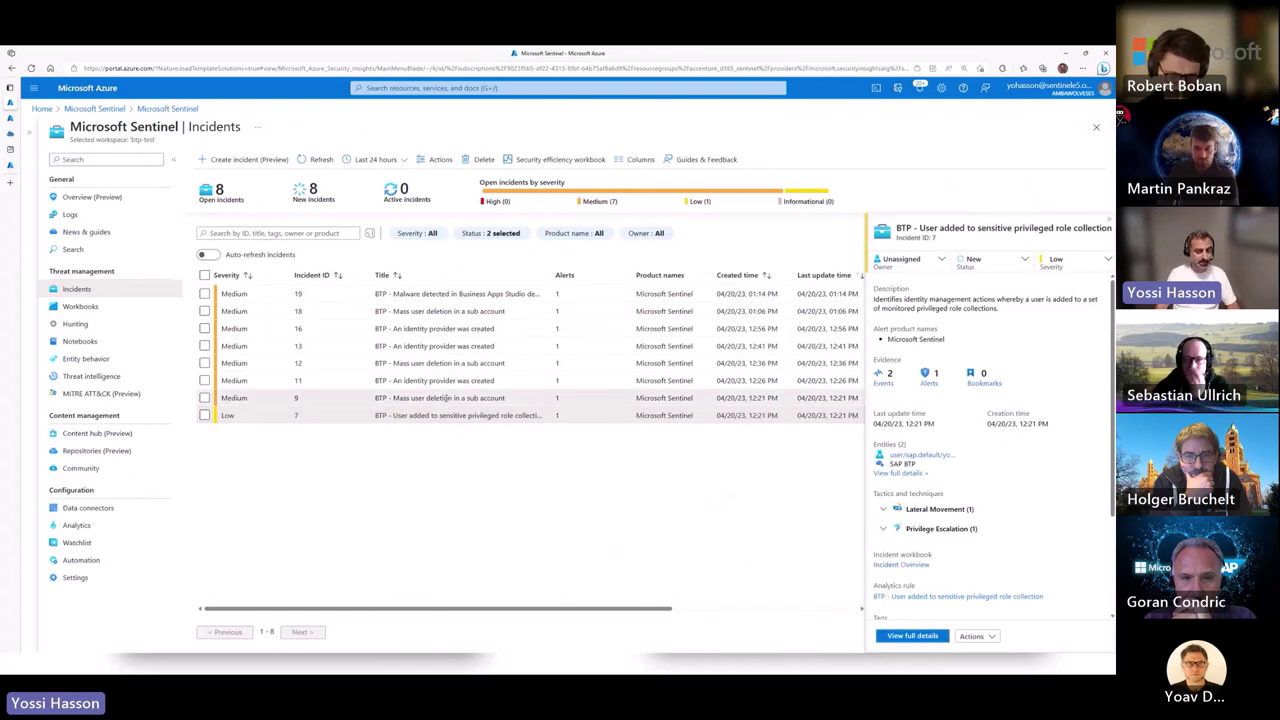
# - Review the summaries of the mass user deletion incident 9, identity provider incident 11 and Business Application Studio malware incident 19
pyautogui.click(443, 398)
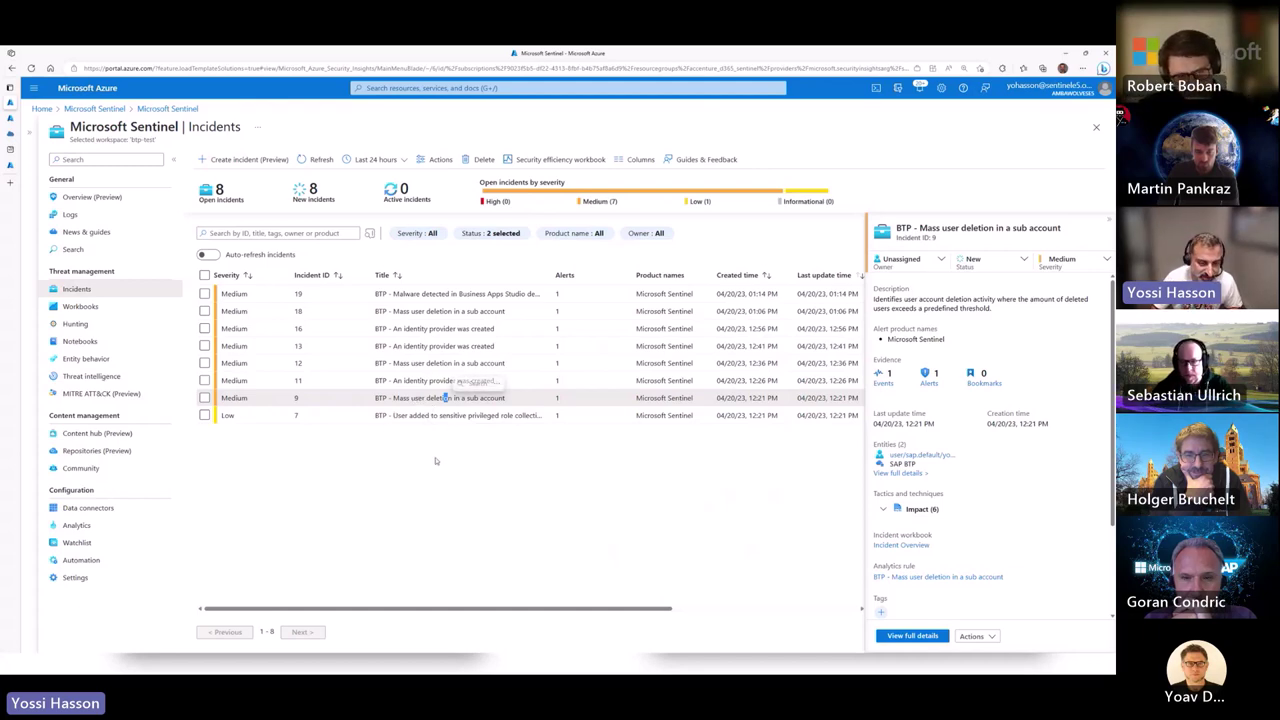
pyautogui.click(443, 446)
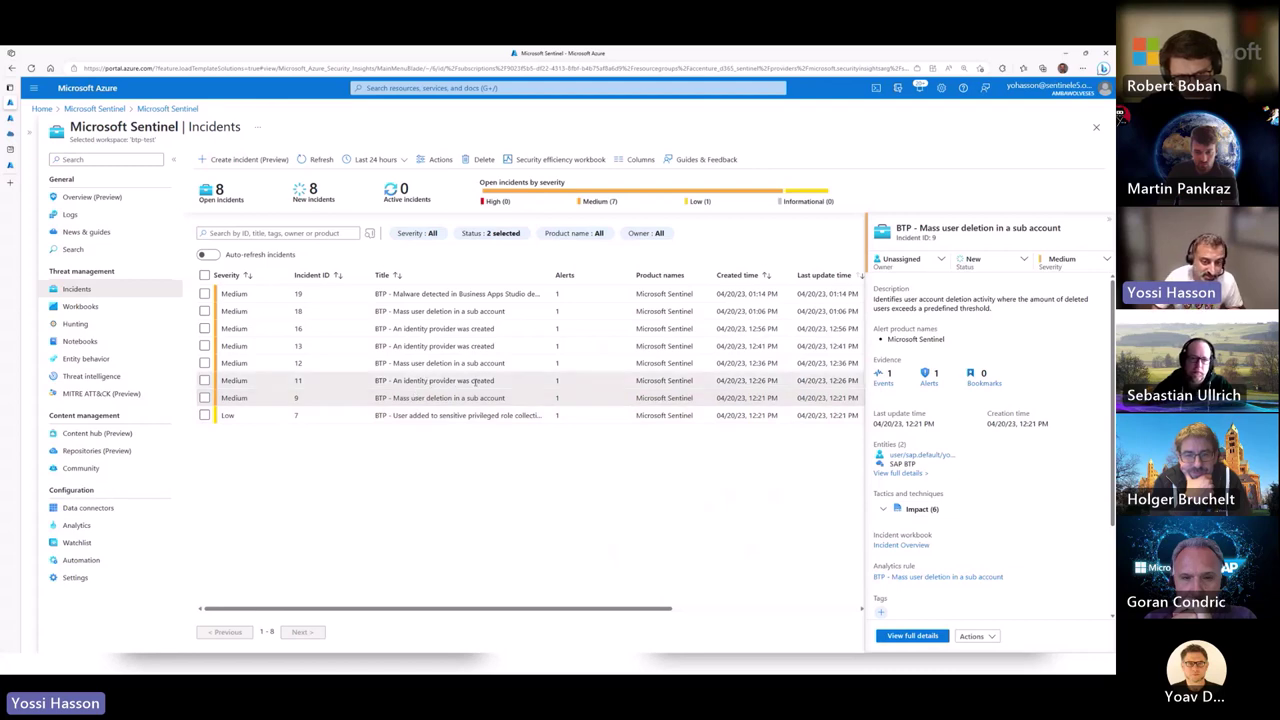
pyautogui.click(477, 381)
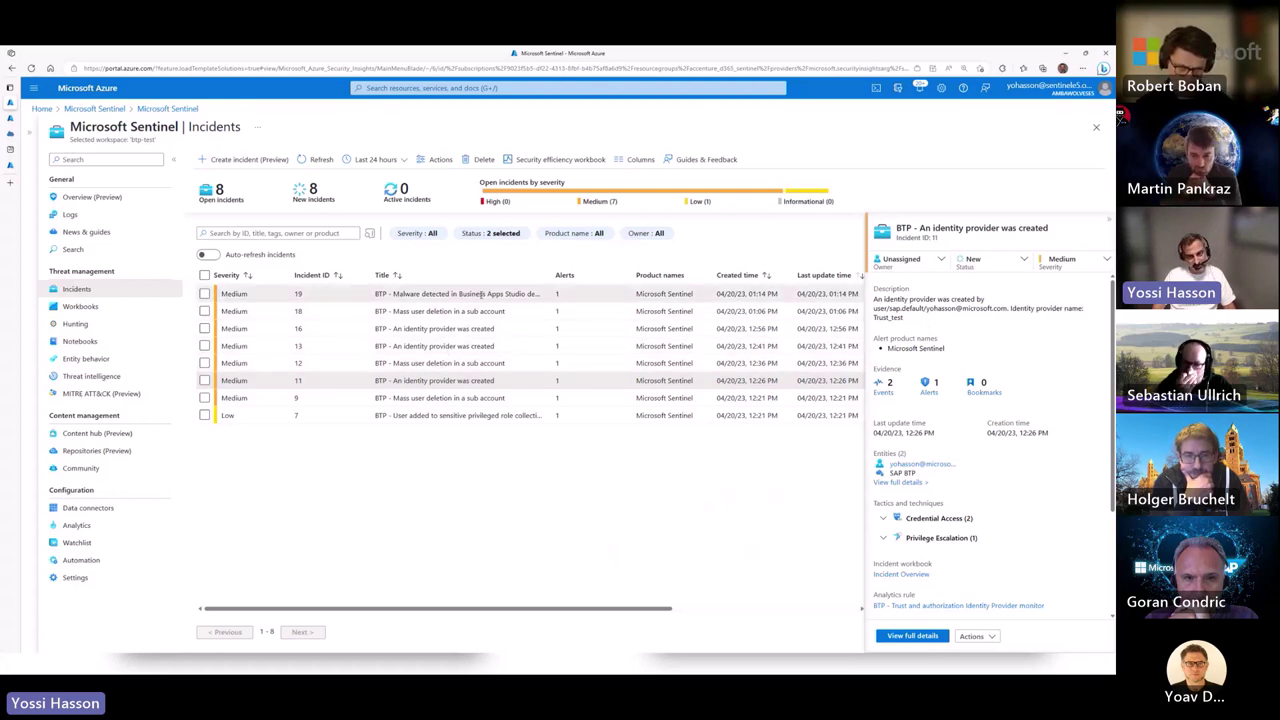
pyautogui.click(481, 294)
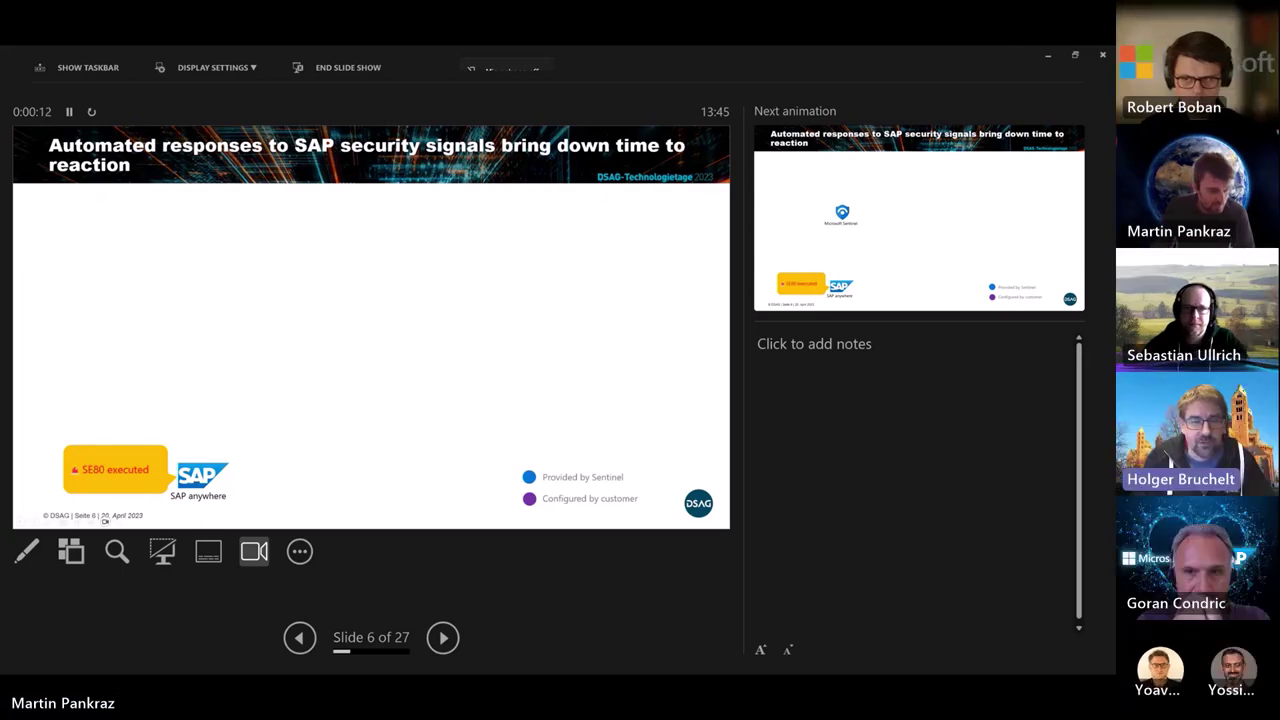
# - Switch from the presentation to the browser window with the Microsoft Sentinel analytics rules of the demo-sap-la workspace
pyautogui.click(239, 73)
pyautogui.click(240, 94)
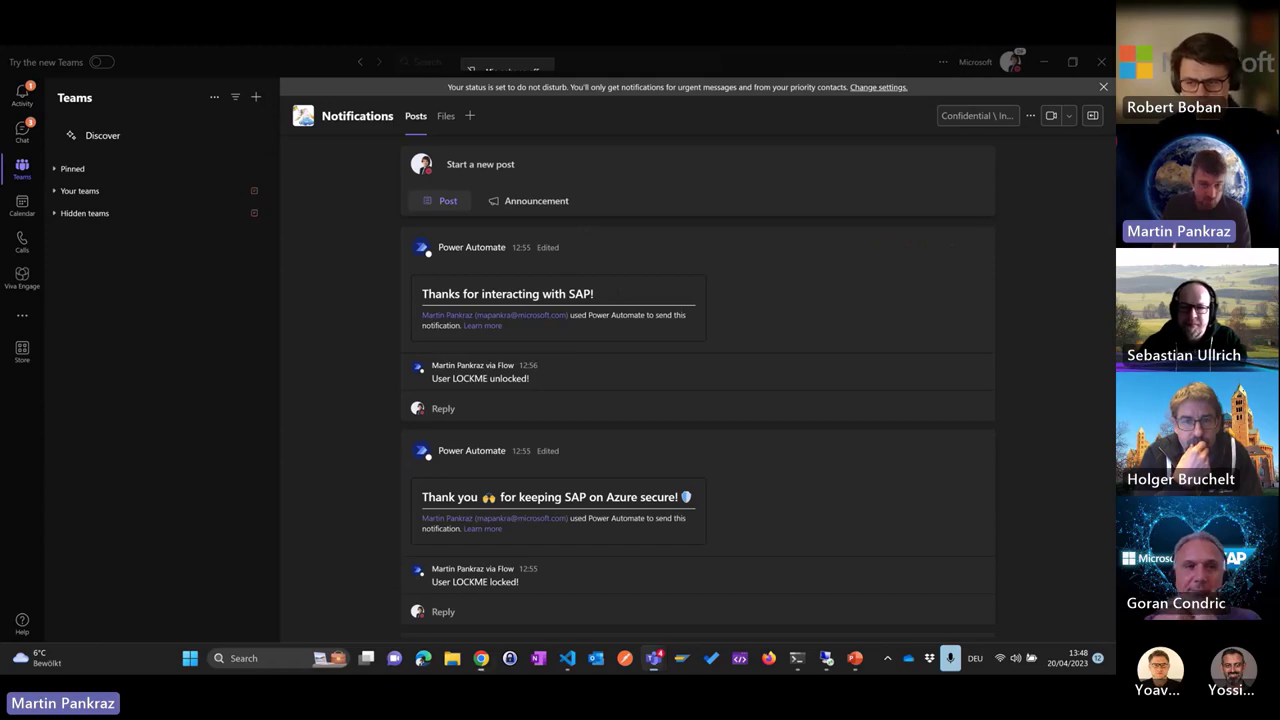
pyautogui.hotkey('alt', 'Tab')
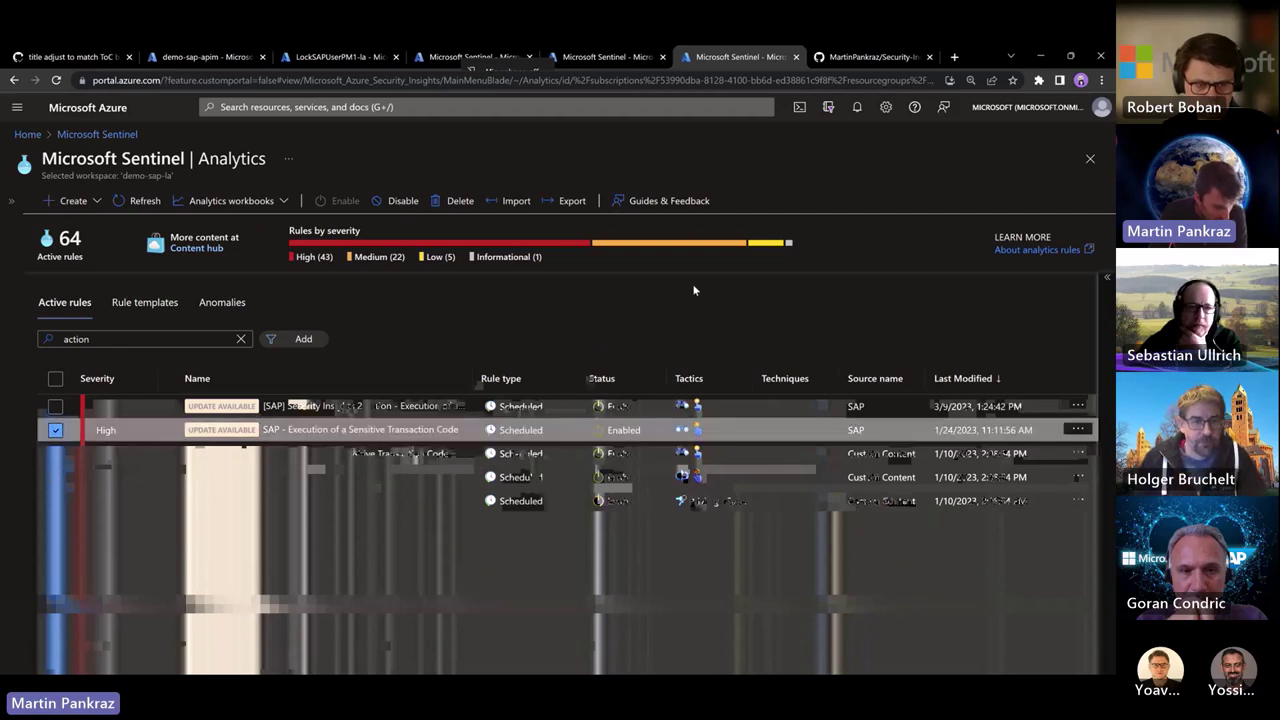
# - Select the active rule "SAP - Execution of a Sensitive Transaction Code" and review its description, tactics and scheduling details
pyautogui.click(1077, 429)
pyautogui.click(650, 582)
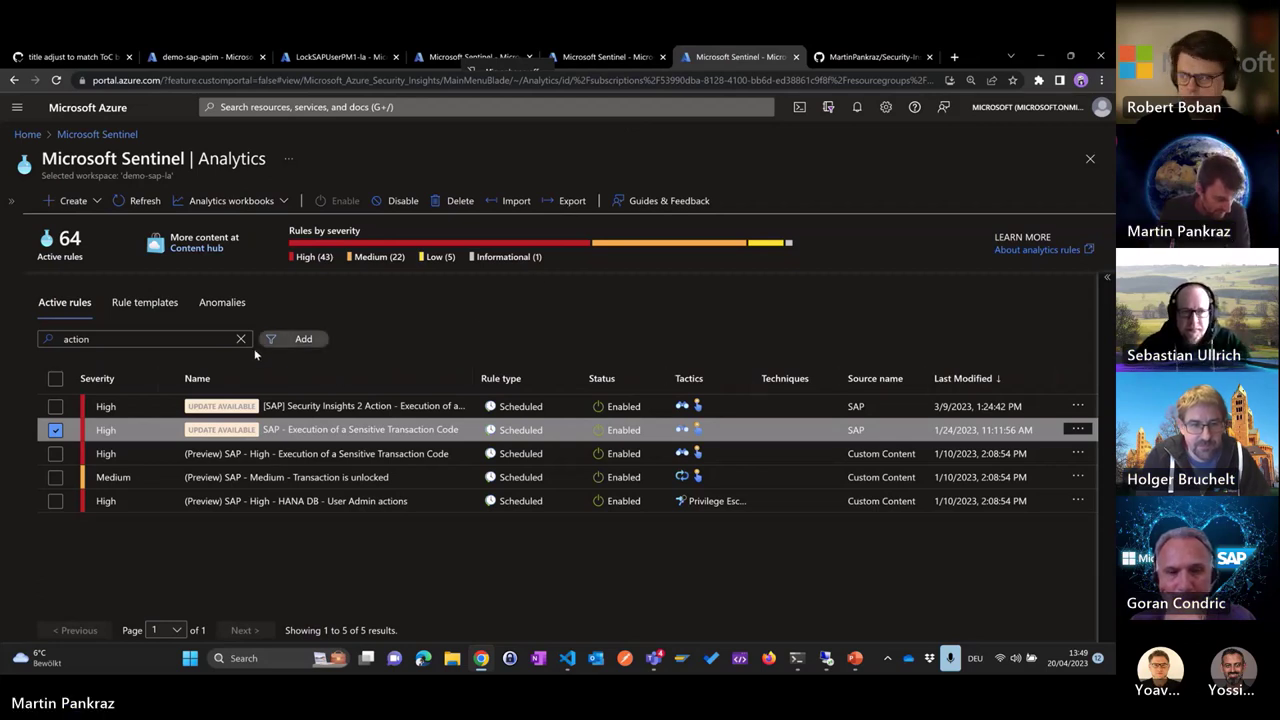
pyautogui.click(270, 408)
pyautogui.click(300, 431)
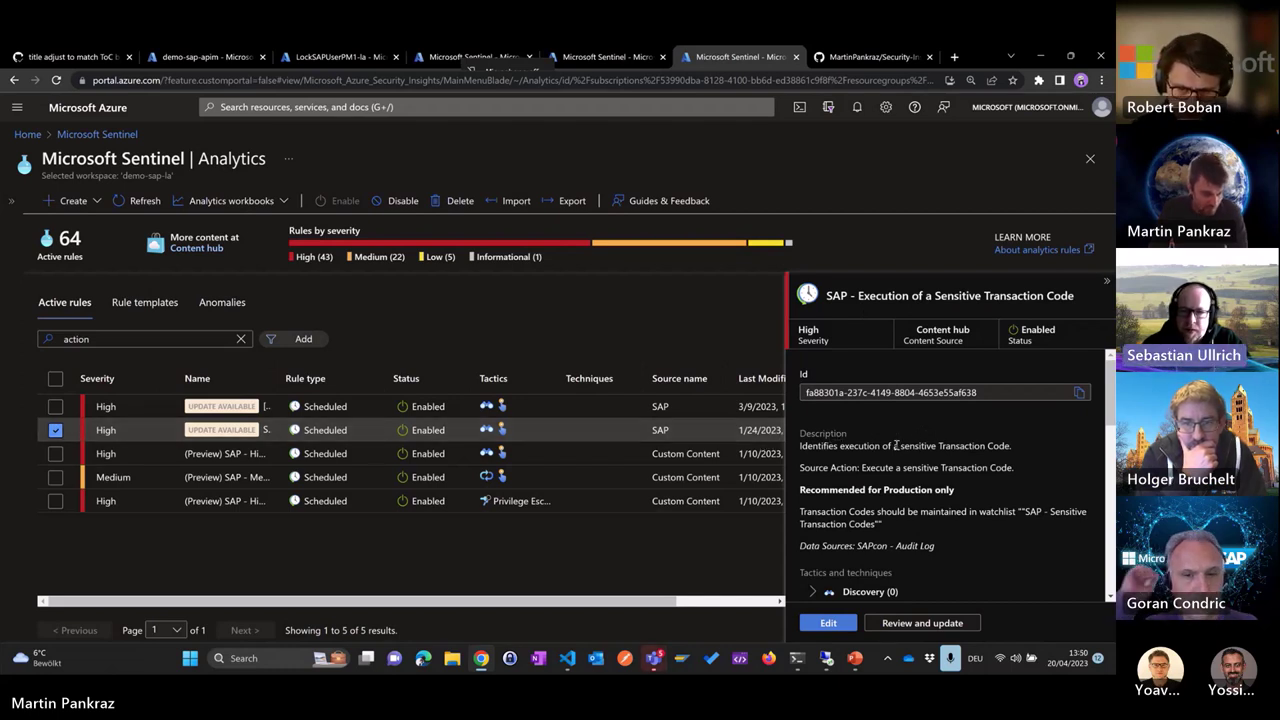
pyautogui.scroll(-2, 897, 440)
pyautogui.scroll(-2, 898, 448)
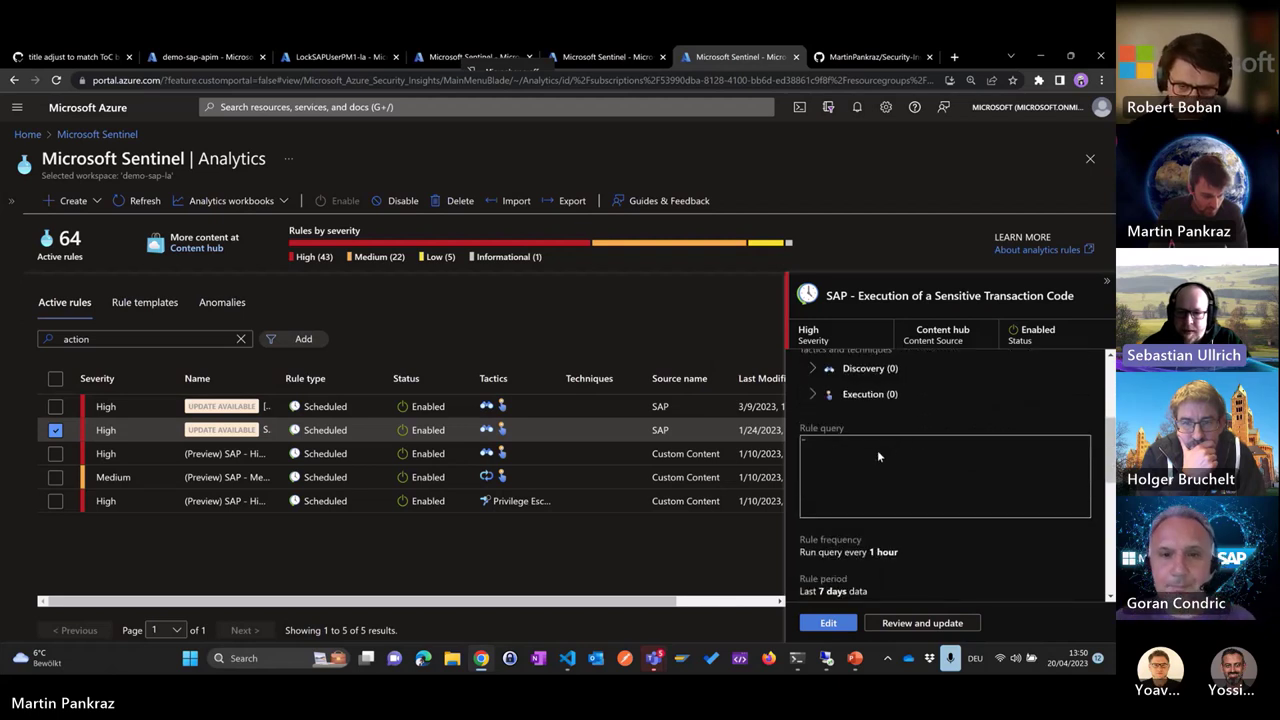
pyautogui.scroll(2, 864, 450)
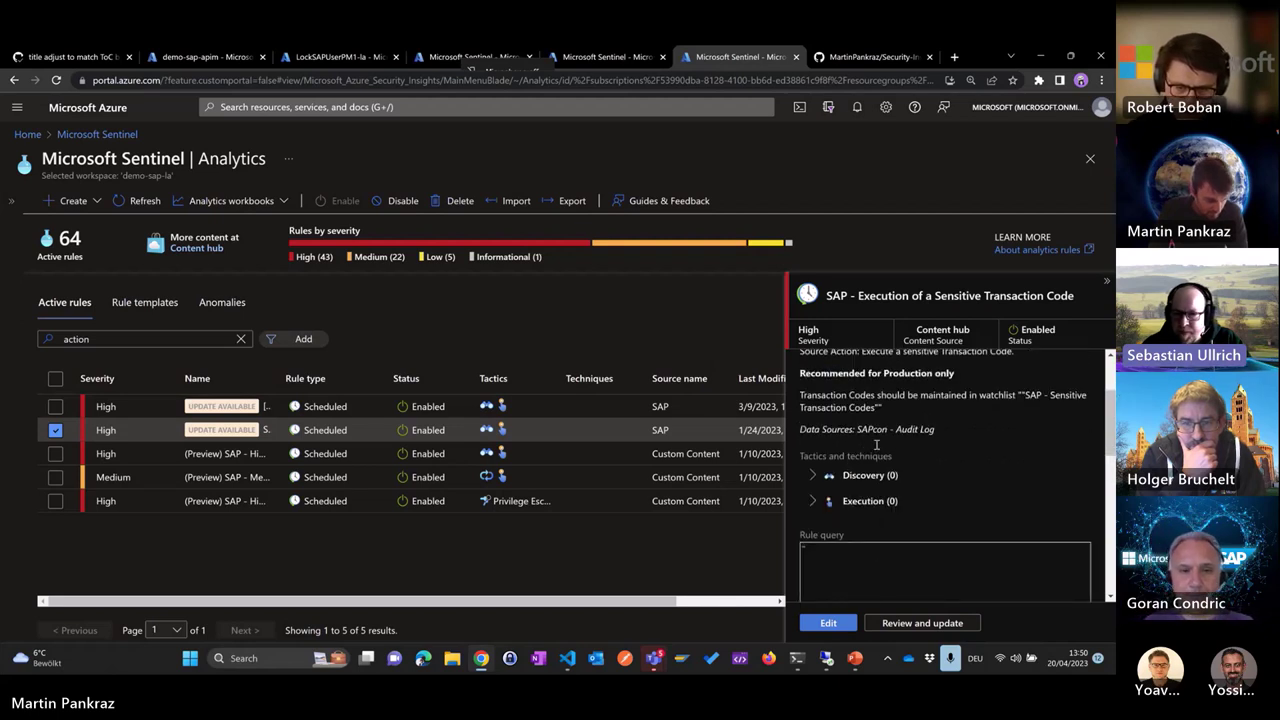
# - Open the sensitive transaction code rule for editing and examine its rule query in the enlarged editor
pyautogui.click(829, 622)
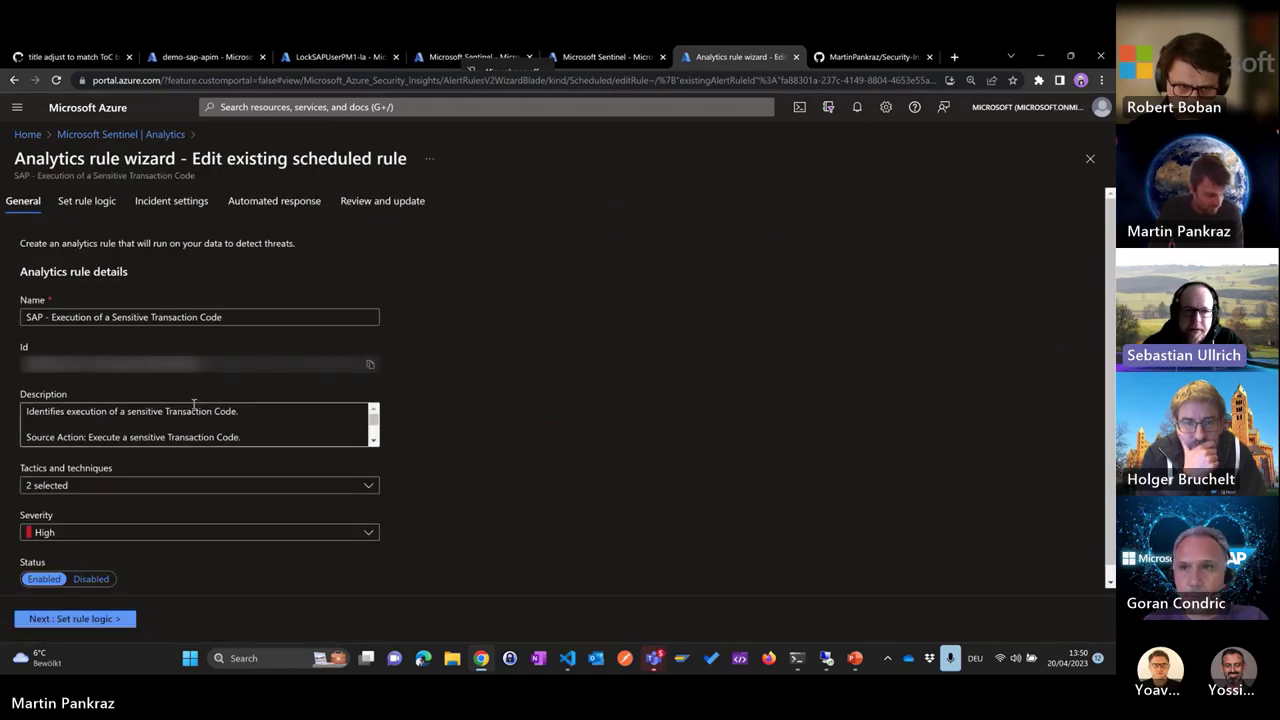
pyautogui.scroll(-1, 393, 352)
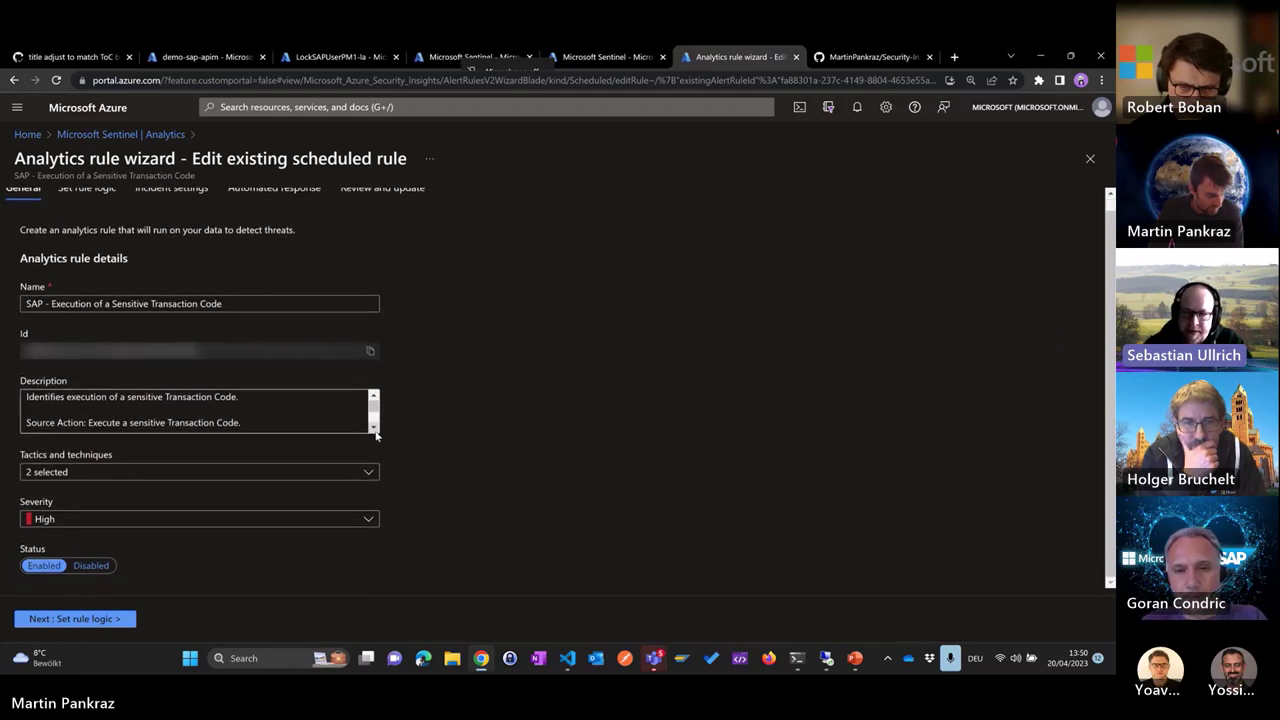
pyautogui.click(87, 190)
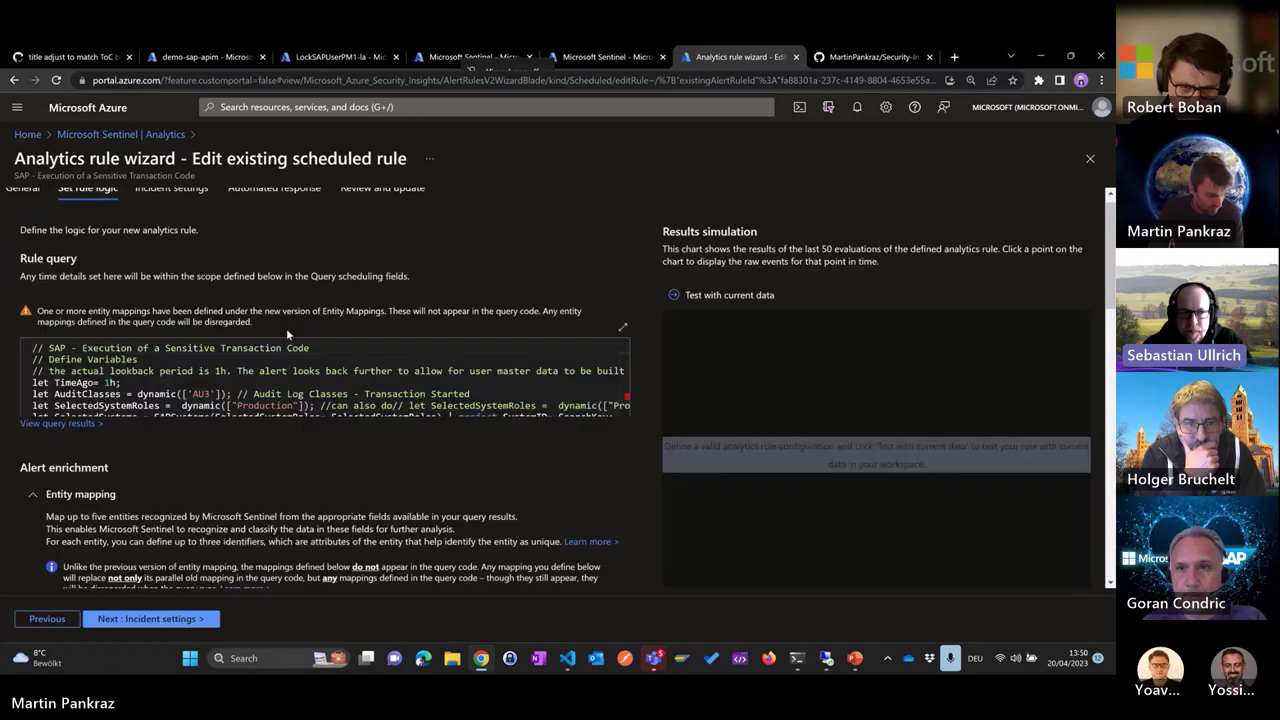
pyautogui.click(622, 327)
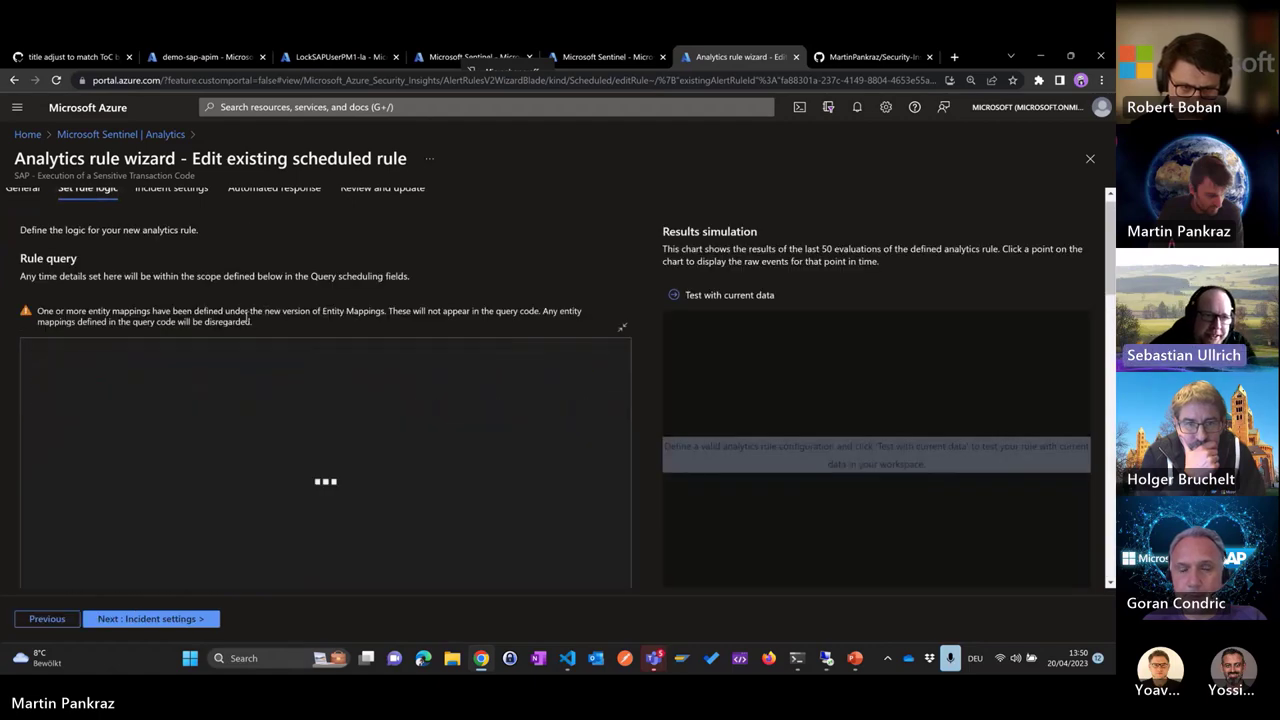
pyautogui.scroll(-1, 658, 366)
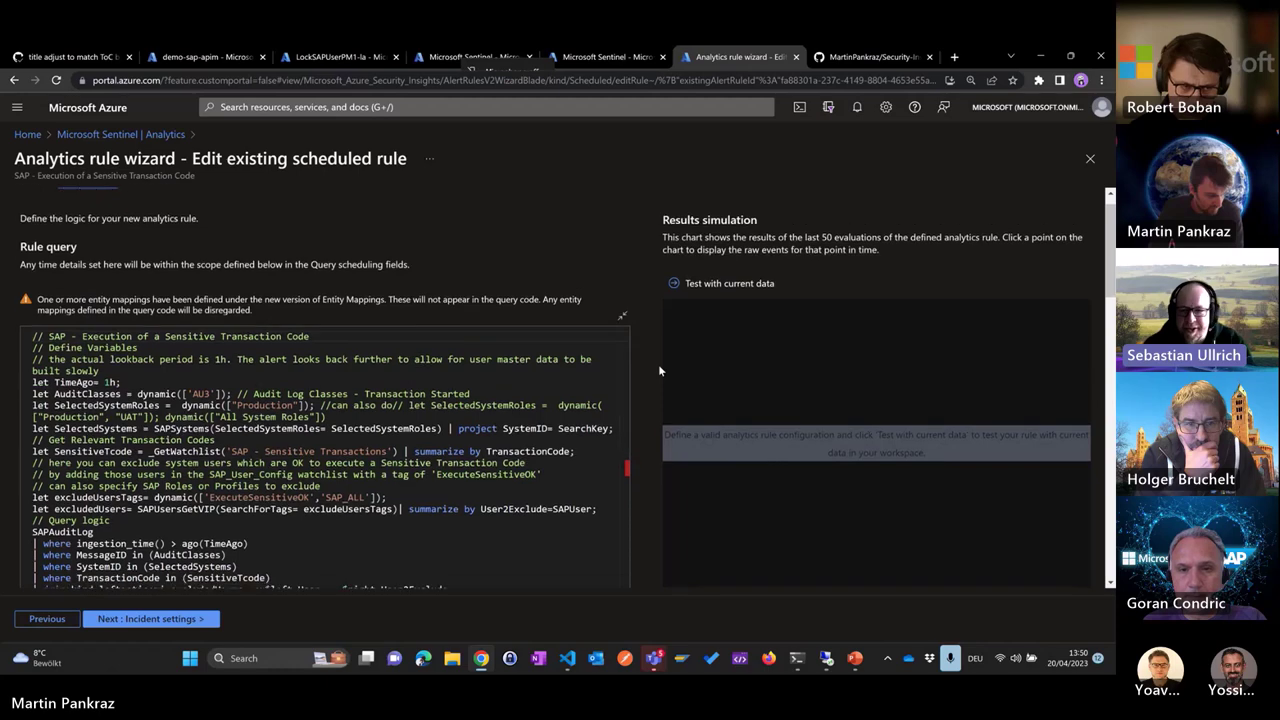
pyautogui.scroll(2, 400, 267)
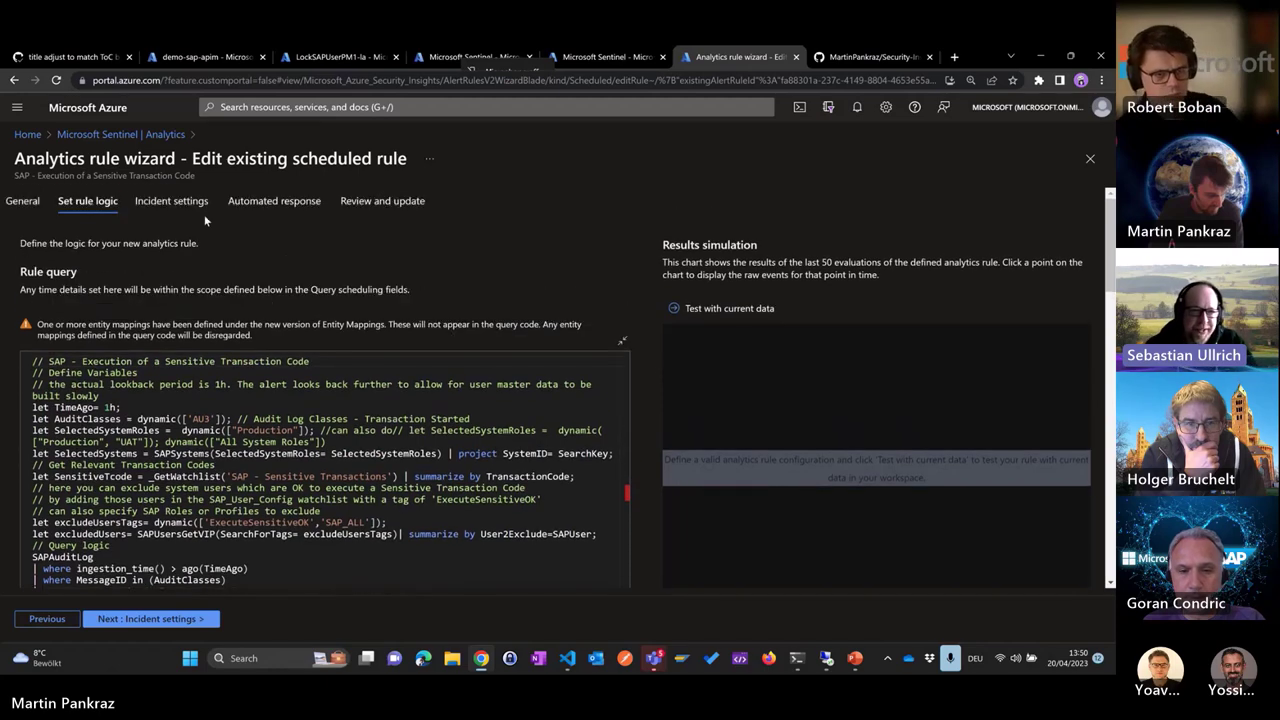
# - Return to the rule's general details and read its full description, including the watchlist and data source notes
pyautogui.click(24, 204)
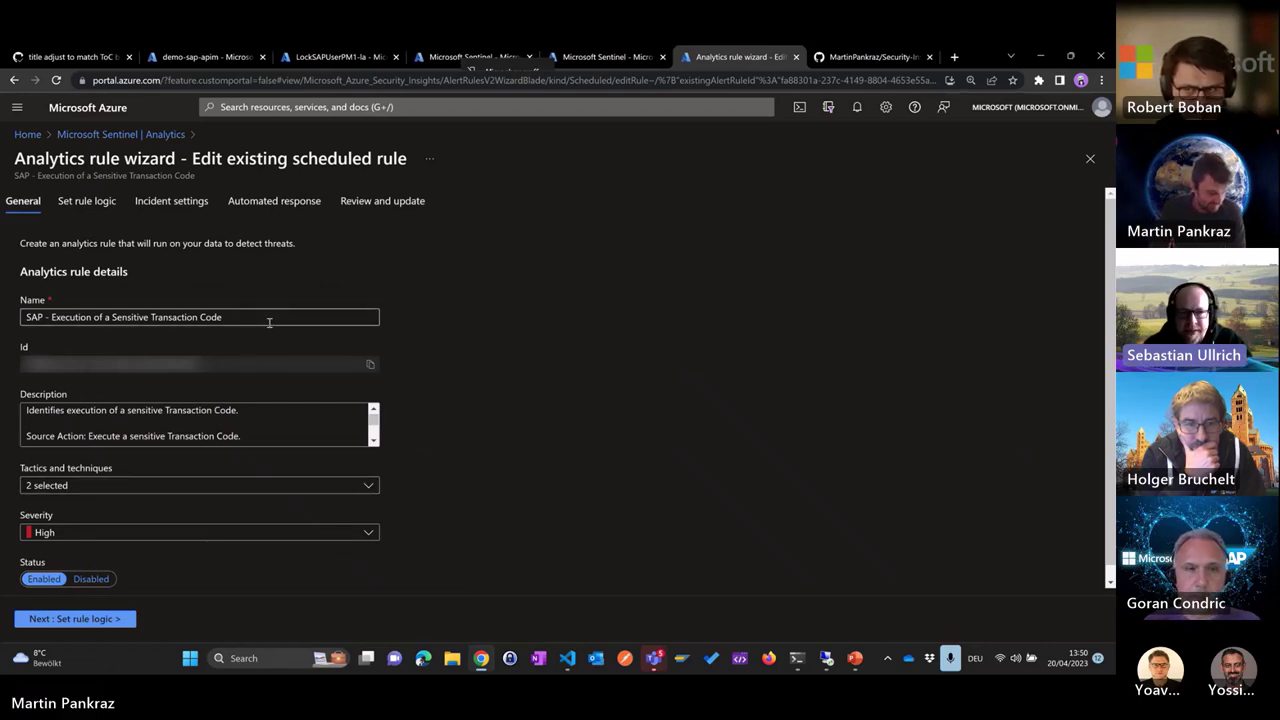
pyautogui.scroll(-2, 289, 432)
pyautogui.scroll(-3, 289, 432)
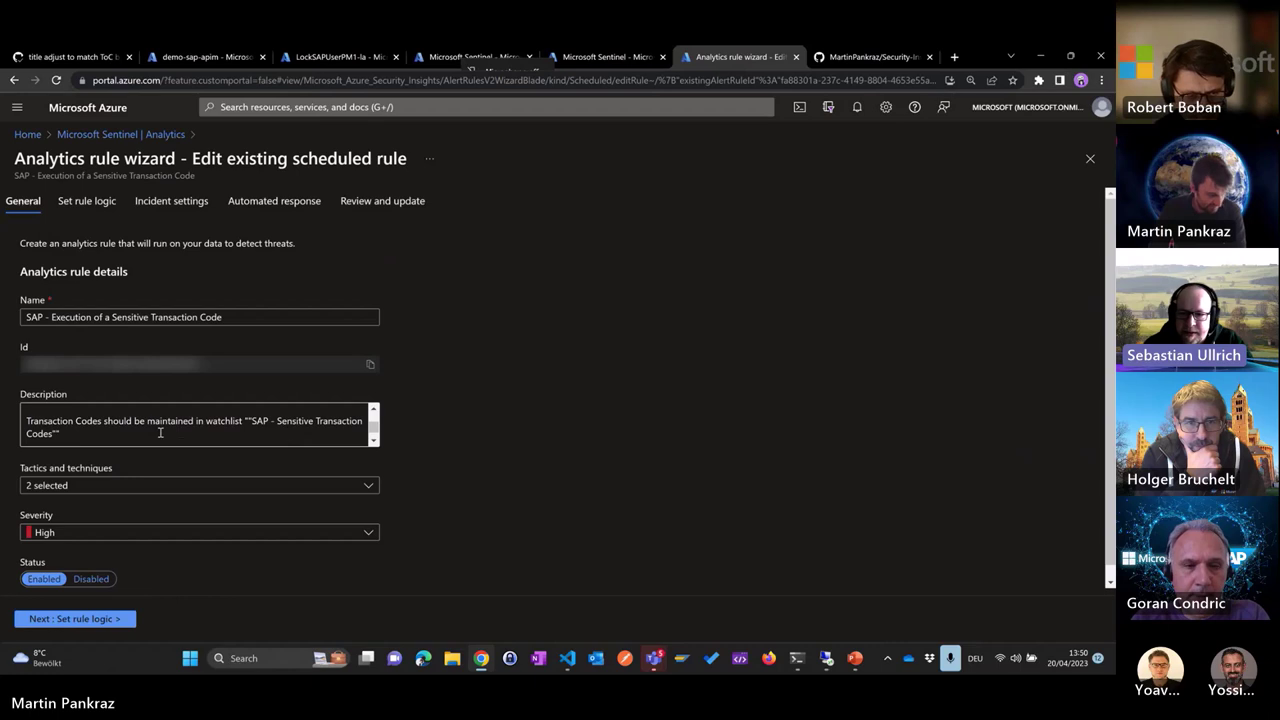
pyautogui.scroll(-2, 191, 420)
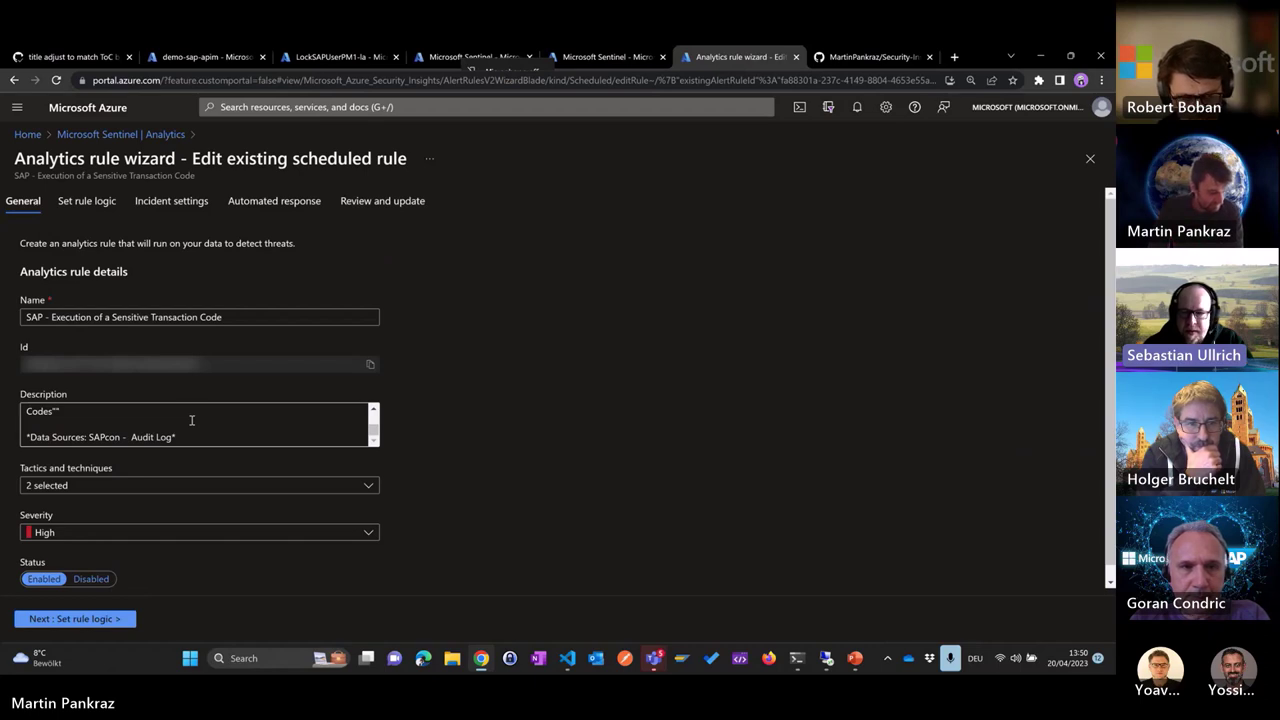
pyautogui.scroll(-1, 192, 420)
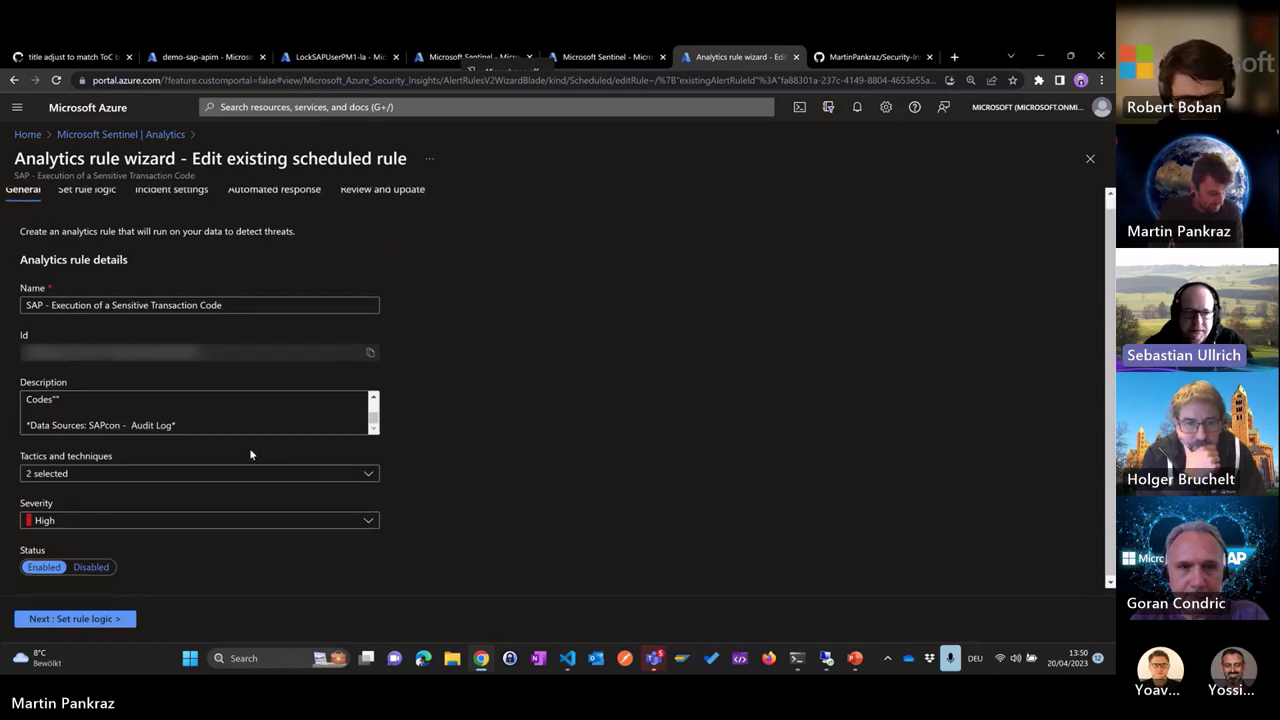
pyautogui.scroll(5, 187, 414)
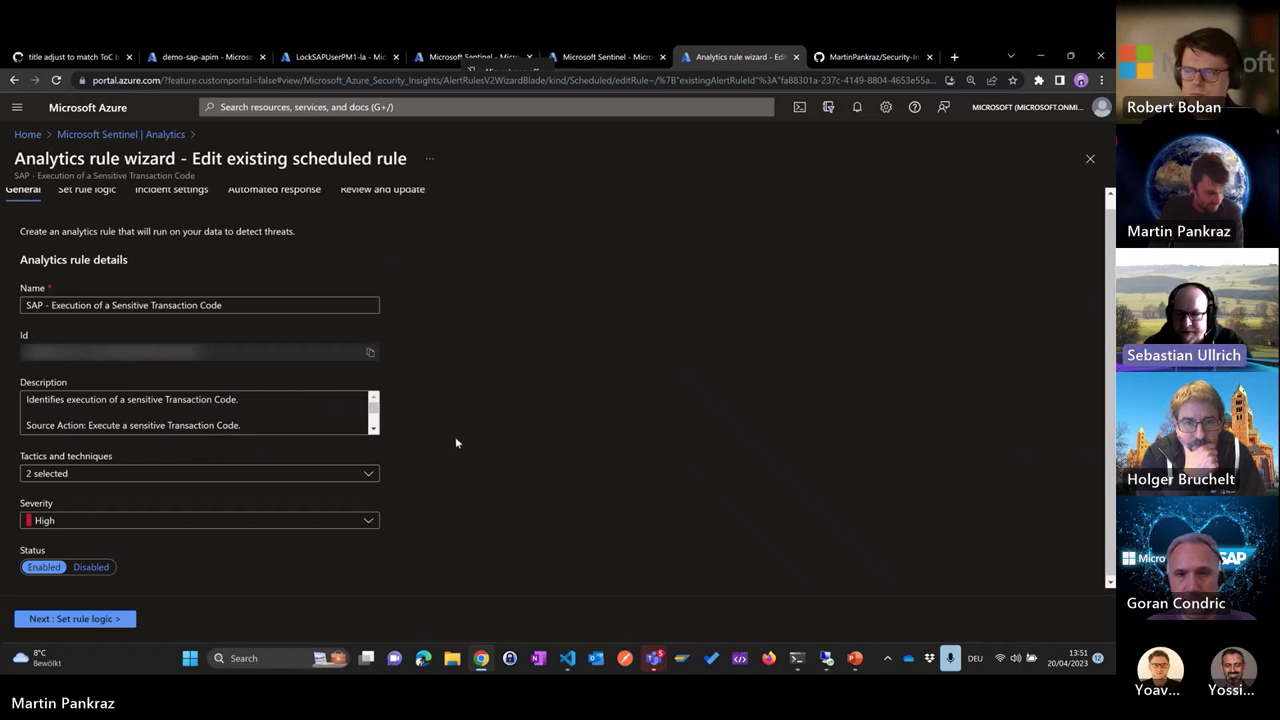
pyautogui.scroll(1, 449, 434)
pyautogui.scroll(1, 450, 441)
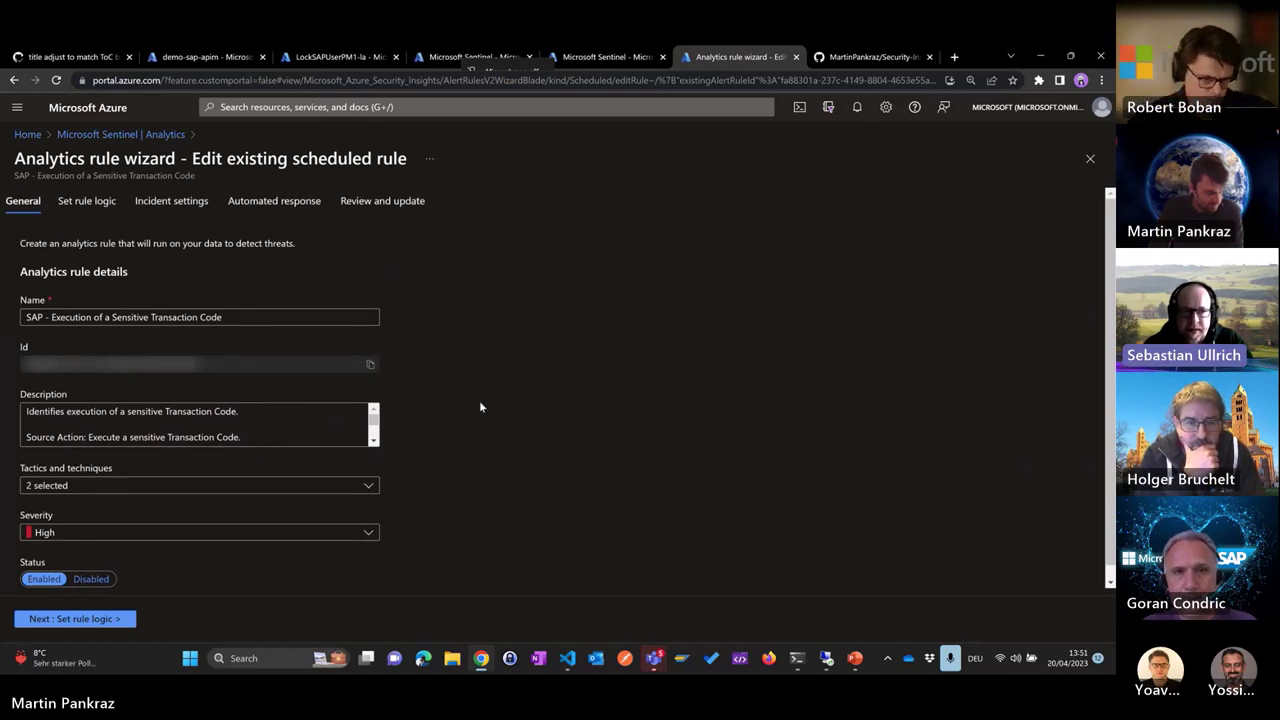
# - Examine the query logic of the sensitive transaction code rule and highlight the SystemIDTemp project-rename expression
pyautogui.click(86, 212)
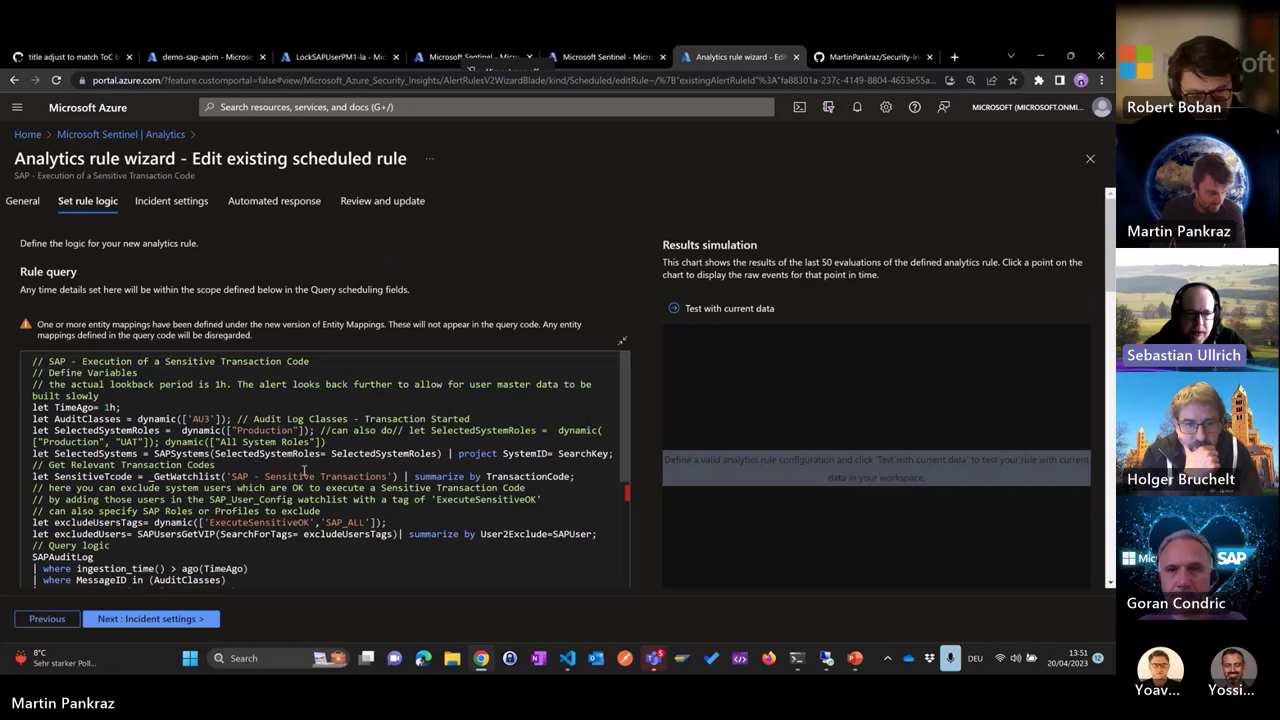
pyautogui.scroll(-5, 320, 465)
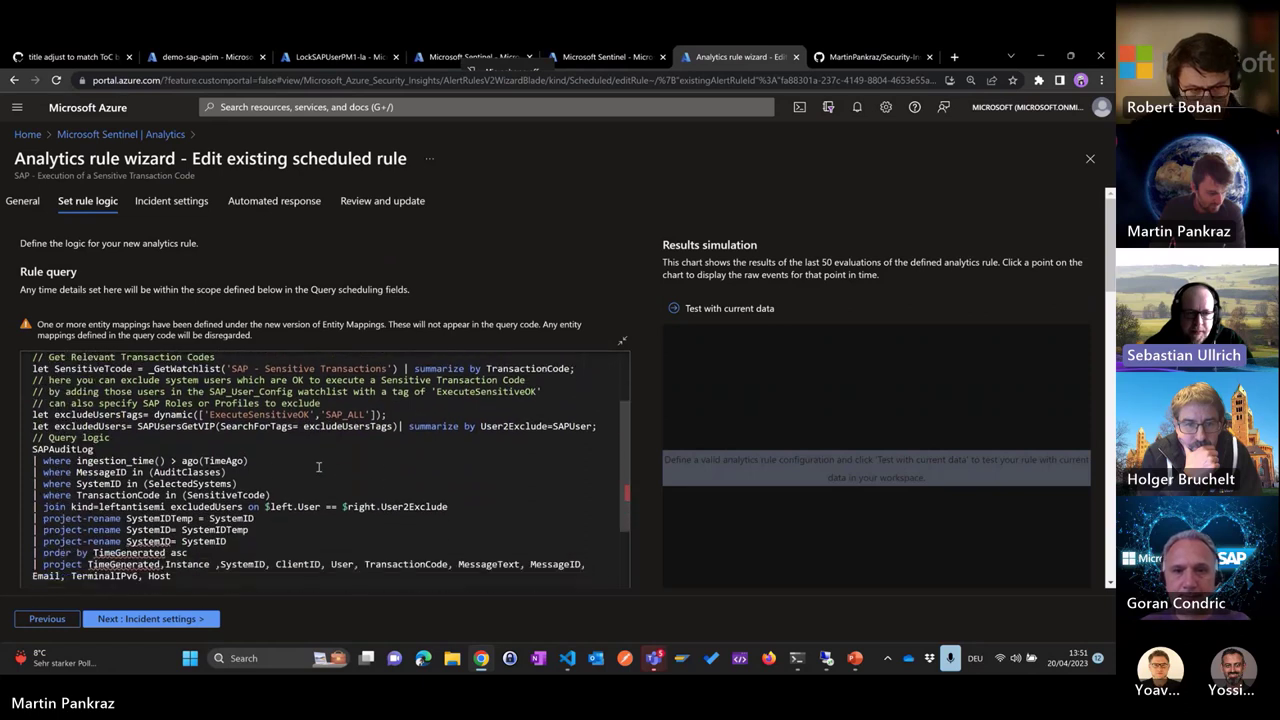
pyautogui.scroll(1, 323, 436)
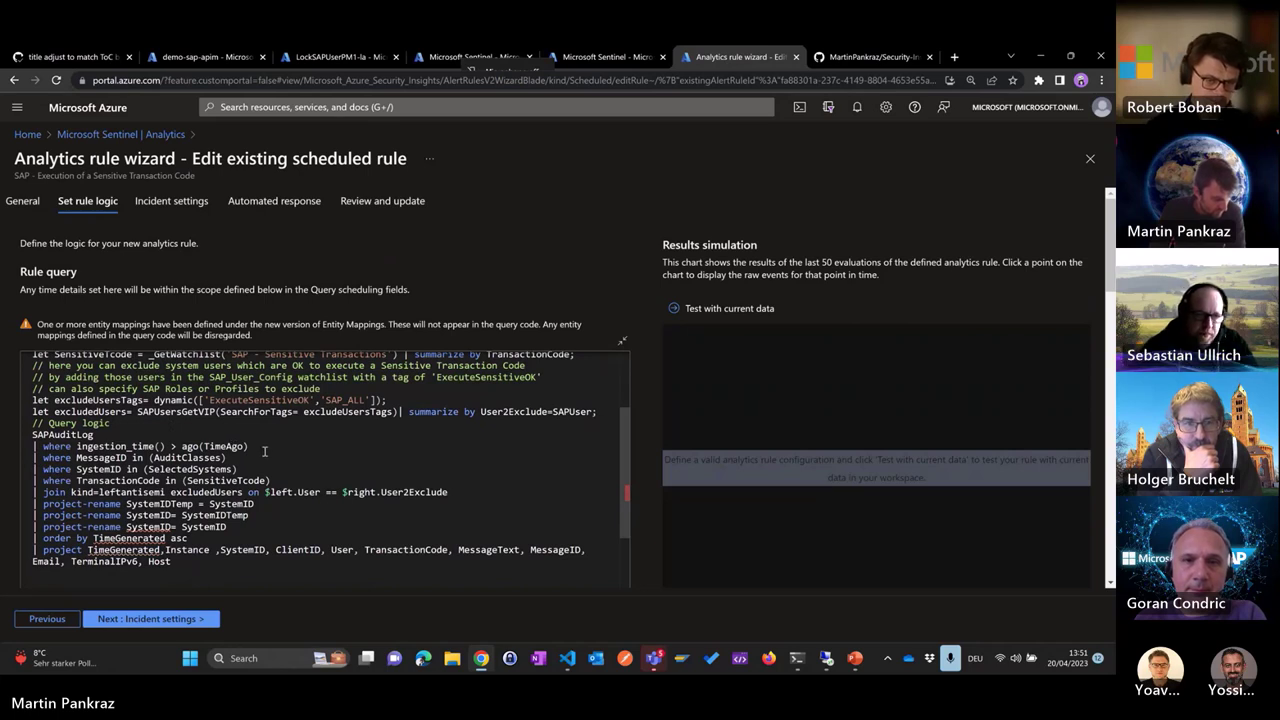
pyautogui.moveTo(264, 504); pyautogui.dragTo(118, 504)
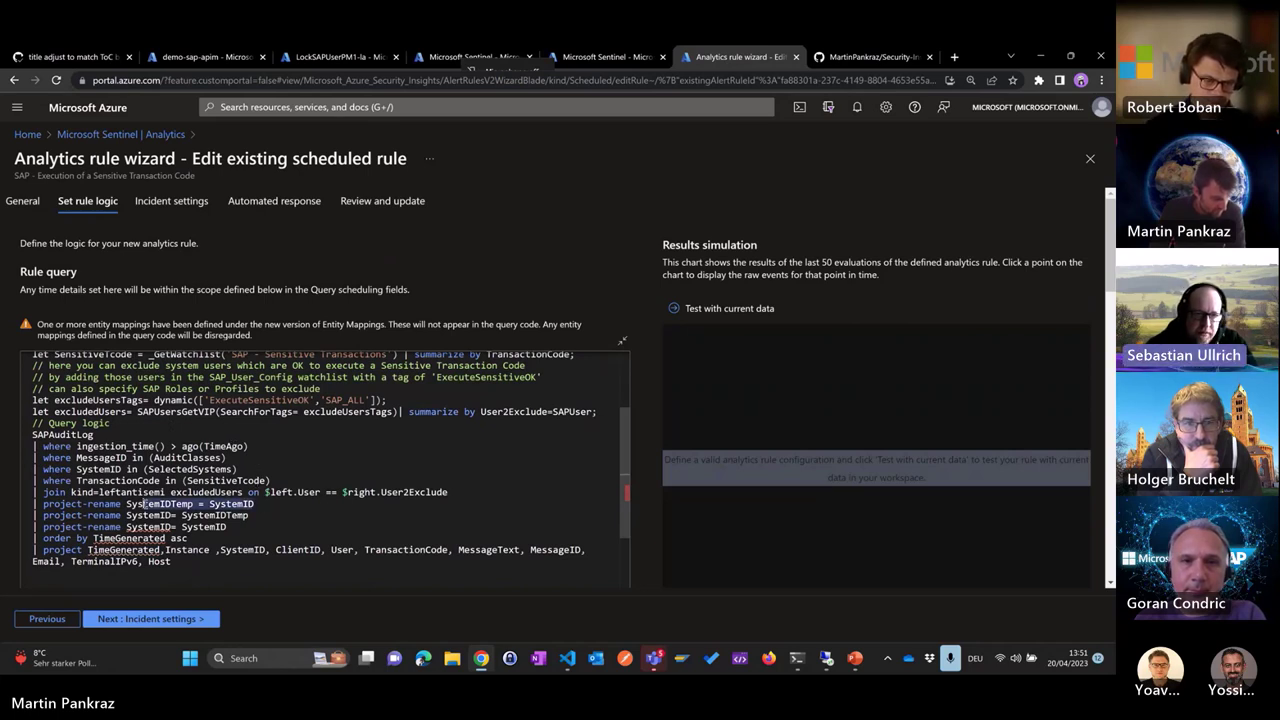
pyautogui.click(252, 518)
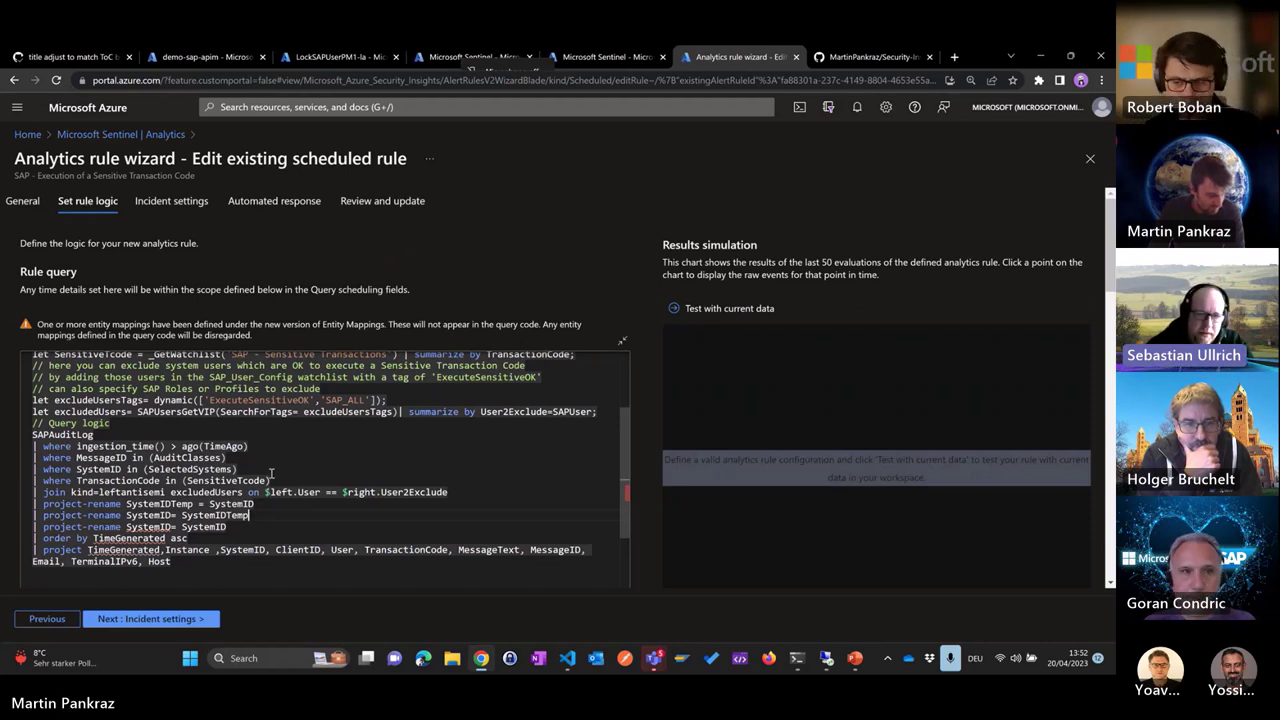
pyautogui.click(250, 468)
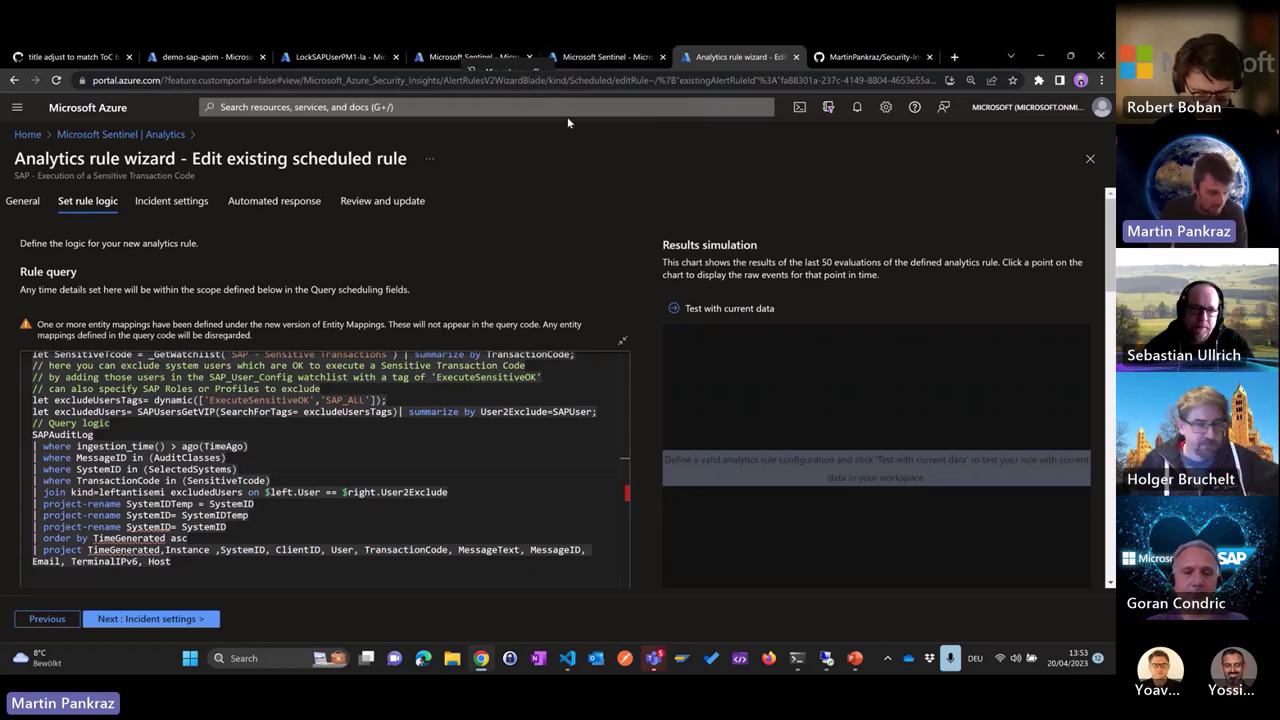
# - Search Sentinel's automation playbook templates for "sap" and review the "SAP Incident handler- Block User from Teams or Email" template with its full name shown
pyautogui.click(603, 60)
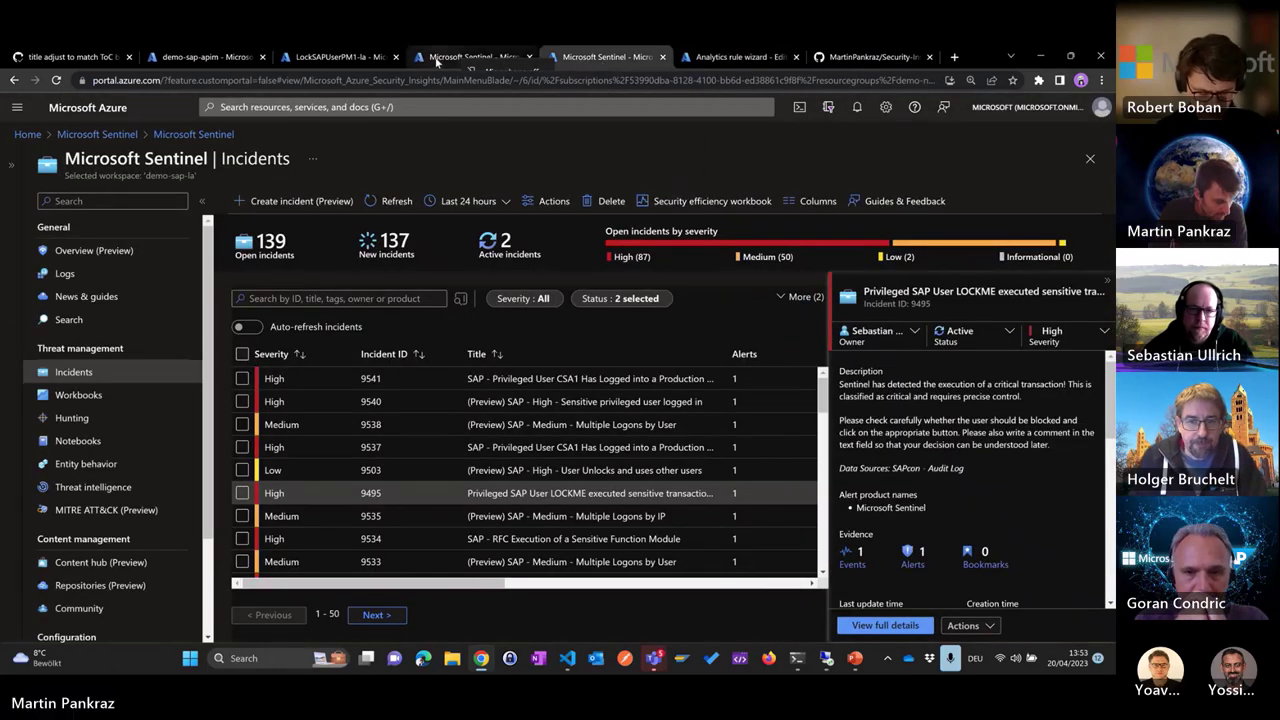
pyautogui.click(436, 60)
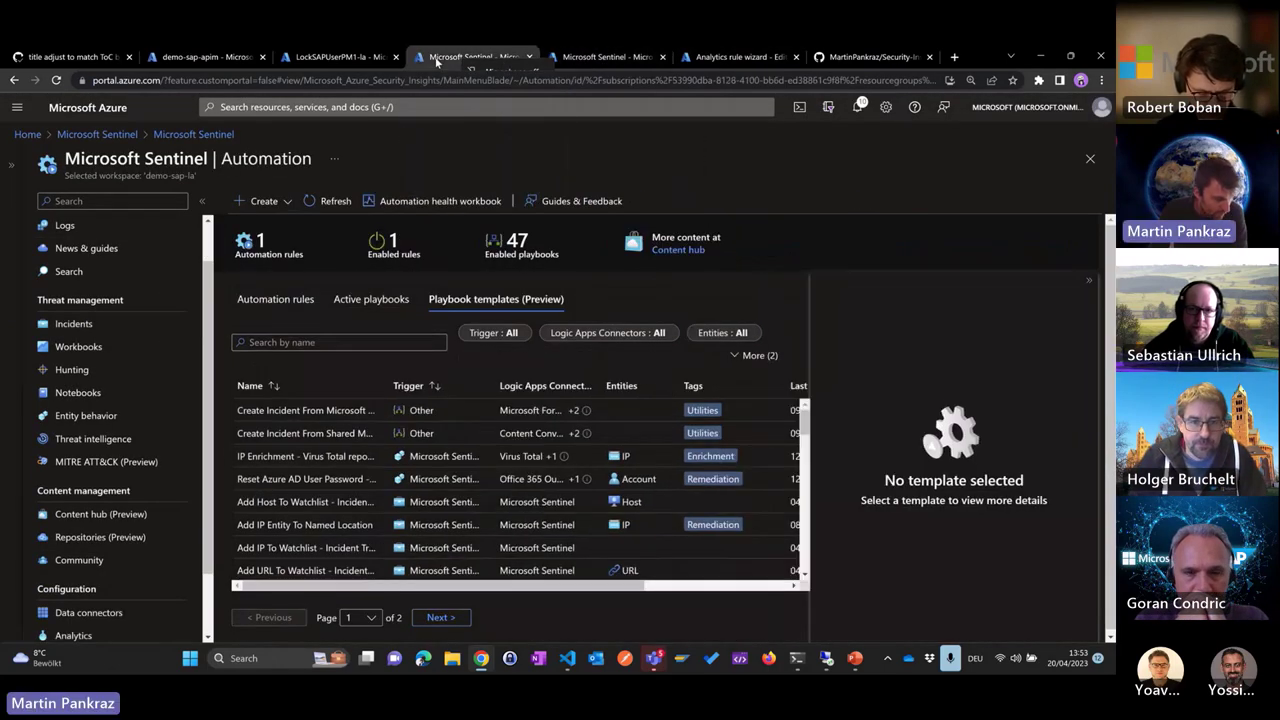
pyautogui.scroll(-2, 105, 550)
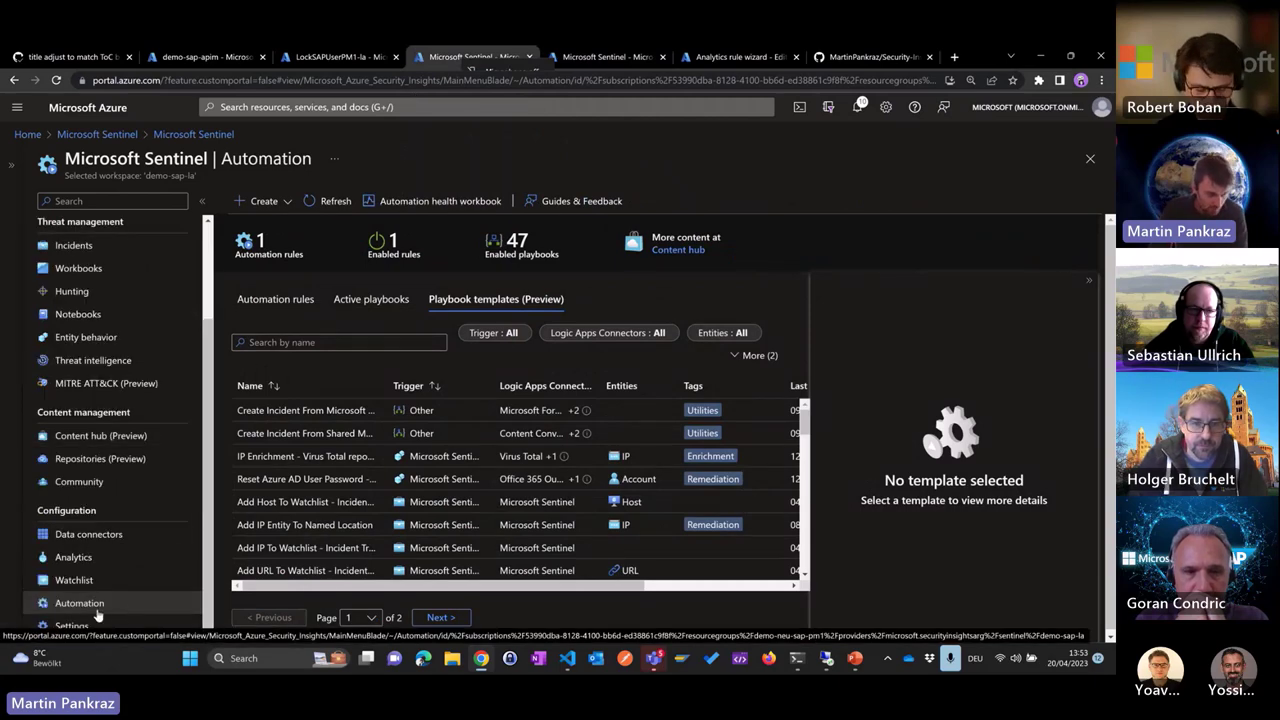
pyautogui.click(353, 342)
pyautogui.write('sap')
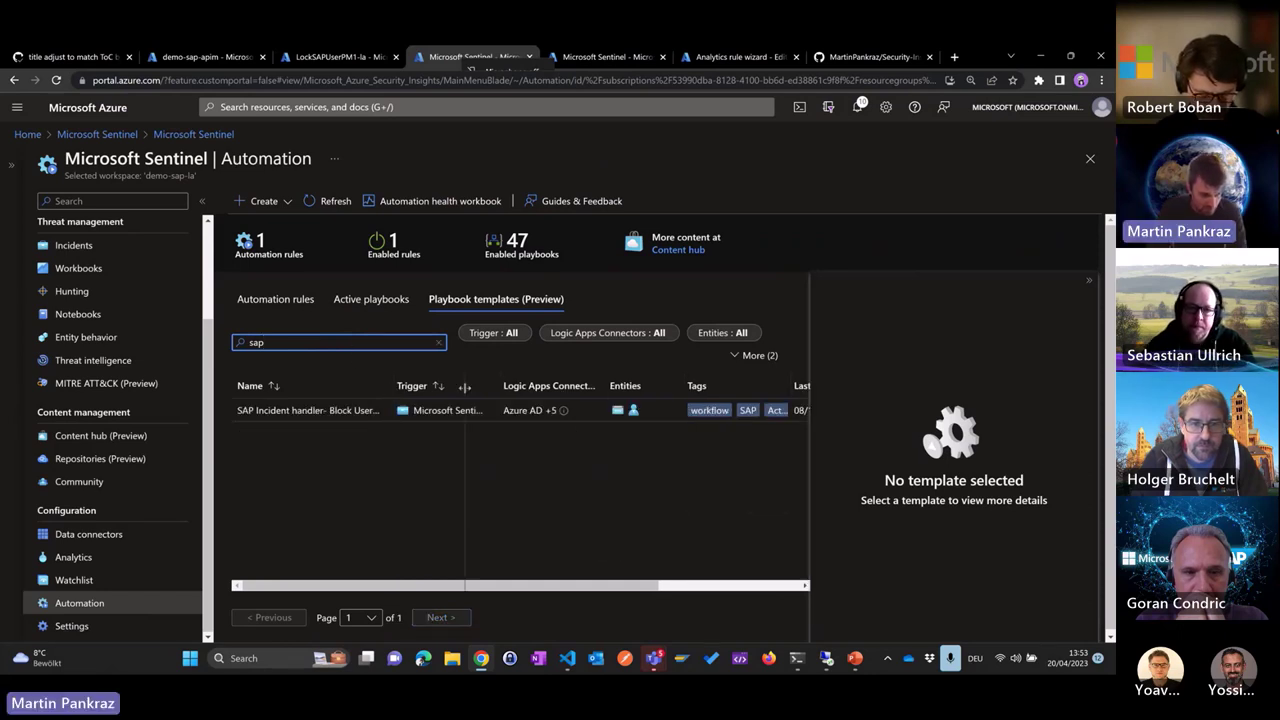
pyautogui.moveTo(392, 387); pyautogui.dragTo(510, 385)
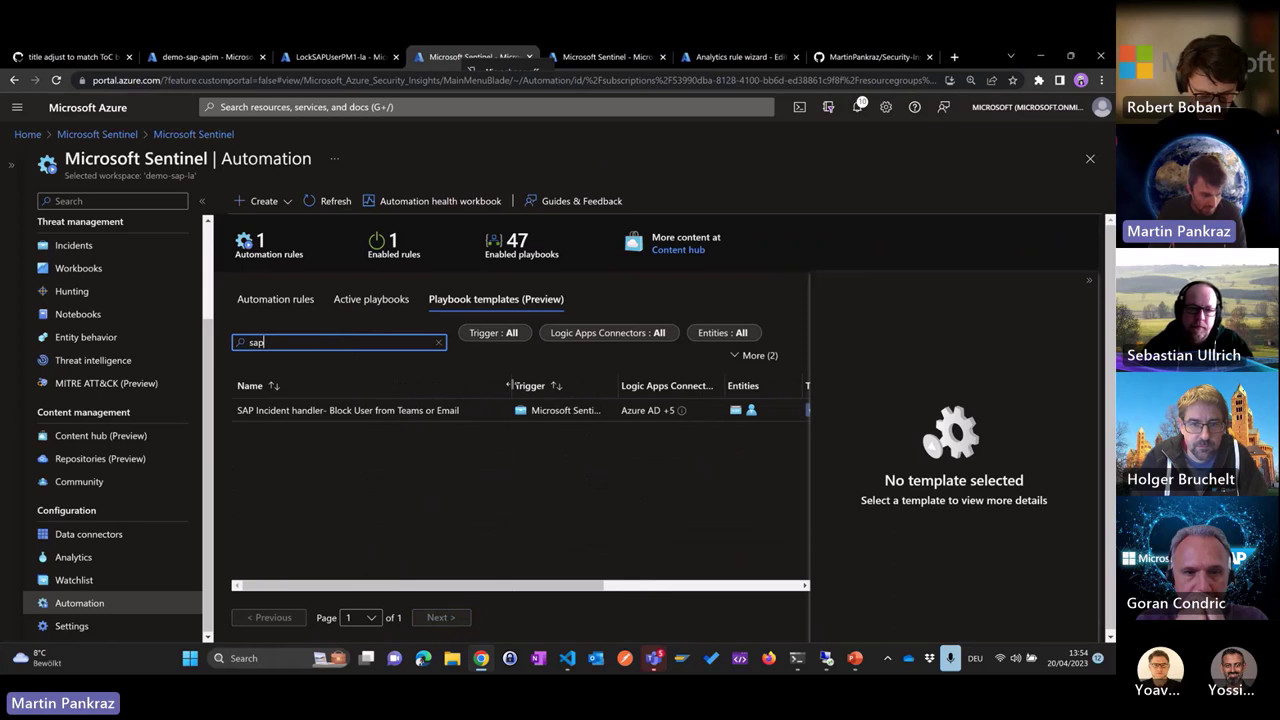
pyautogui.click(314, 416)
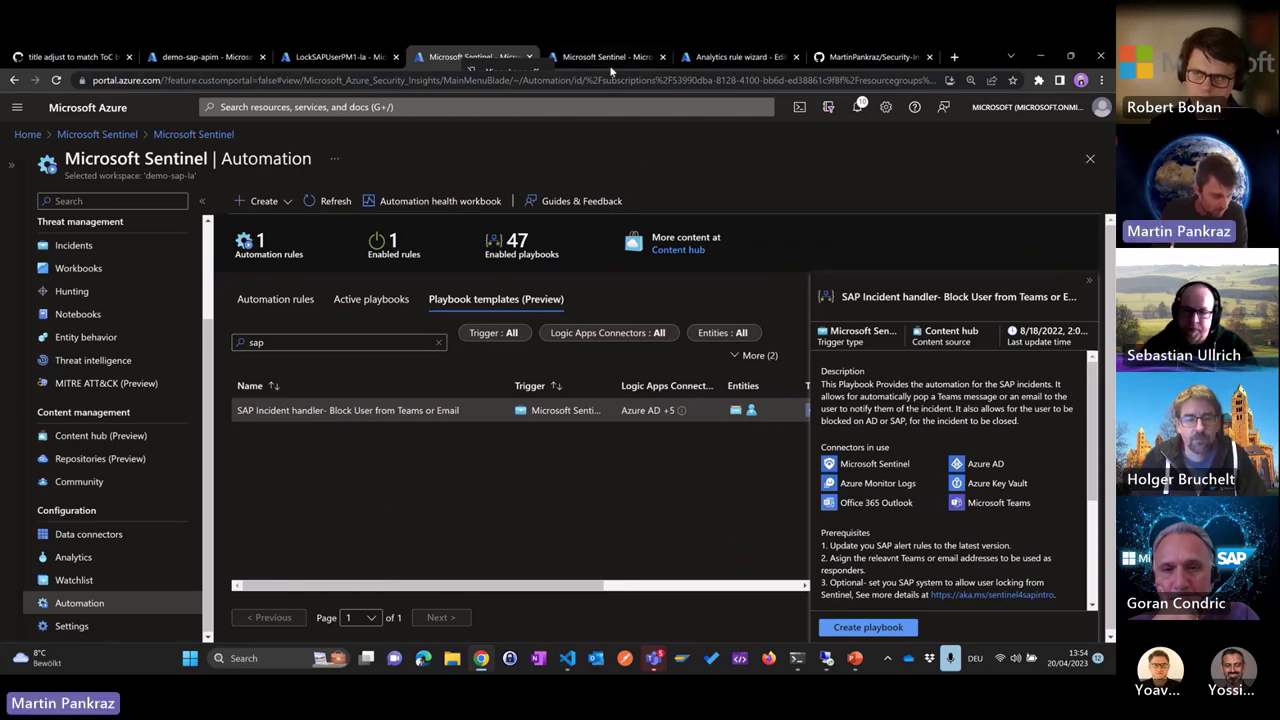
# - Return to the Sentinel incidents and open the playbook run selection for incident 9495
pyautogui.click(606, 57)
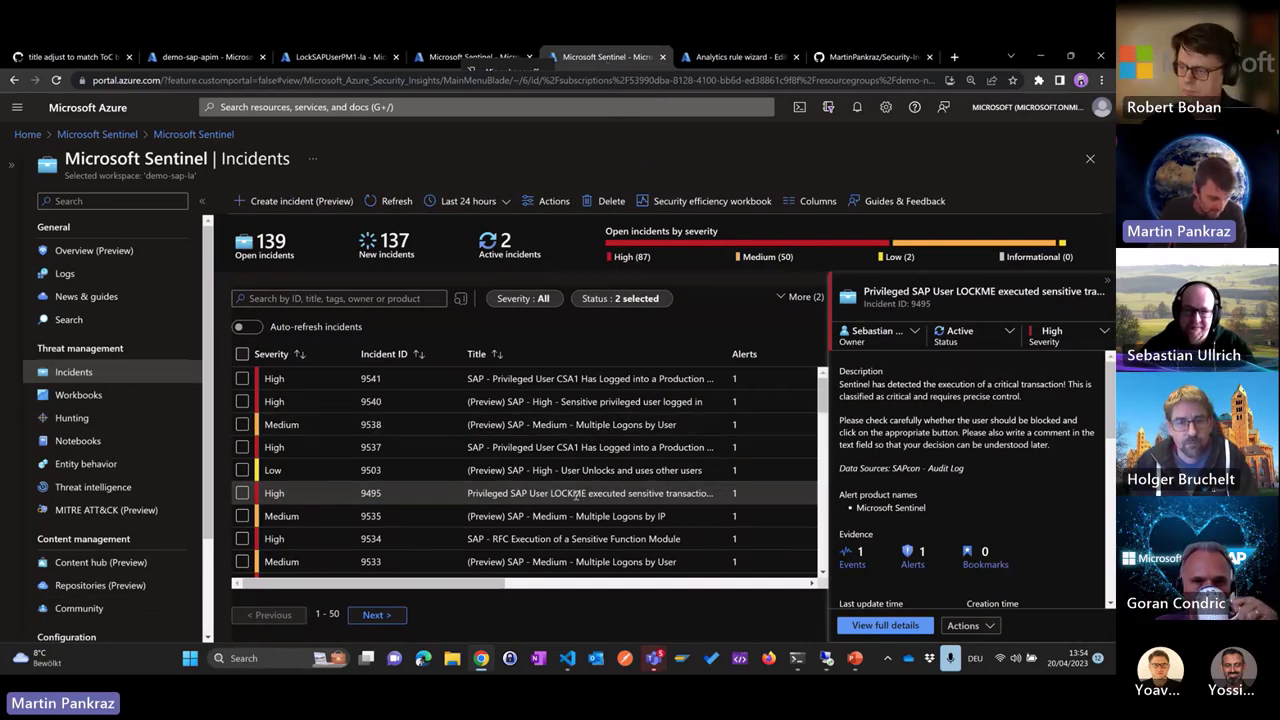
pyautogui.click(986, 625)
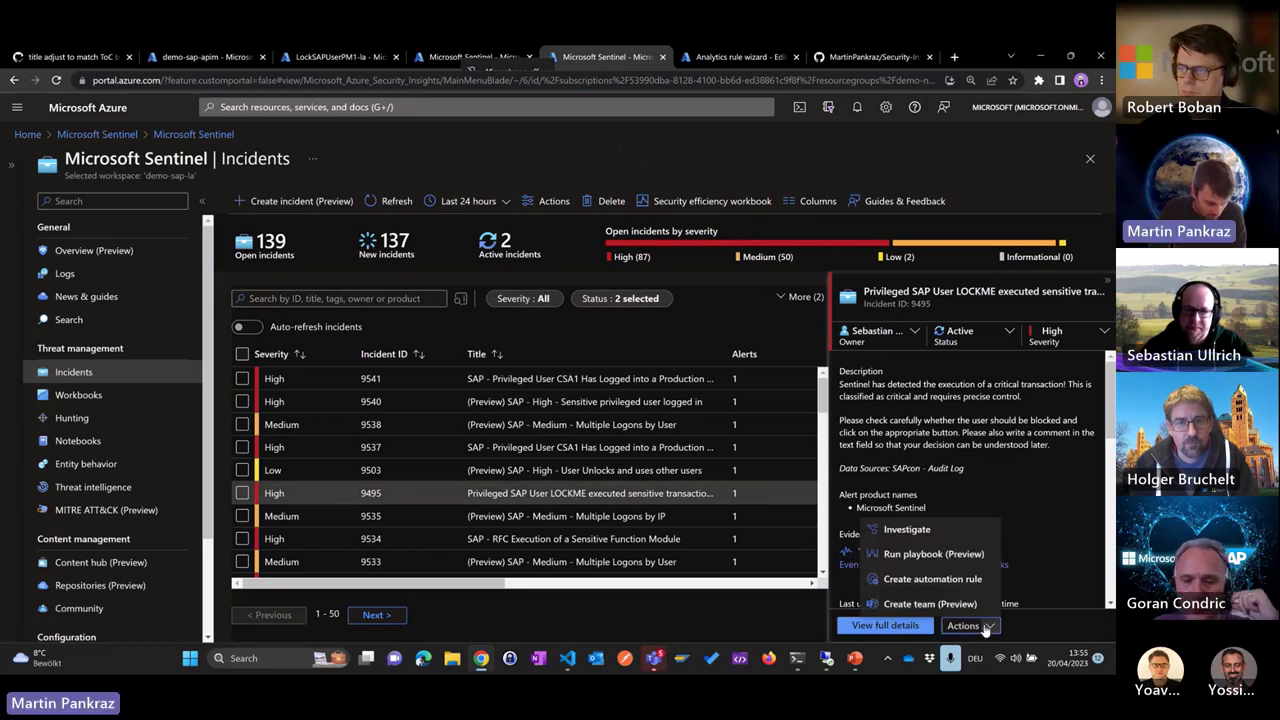
pyautogui.click(933, 554)
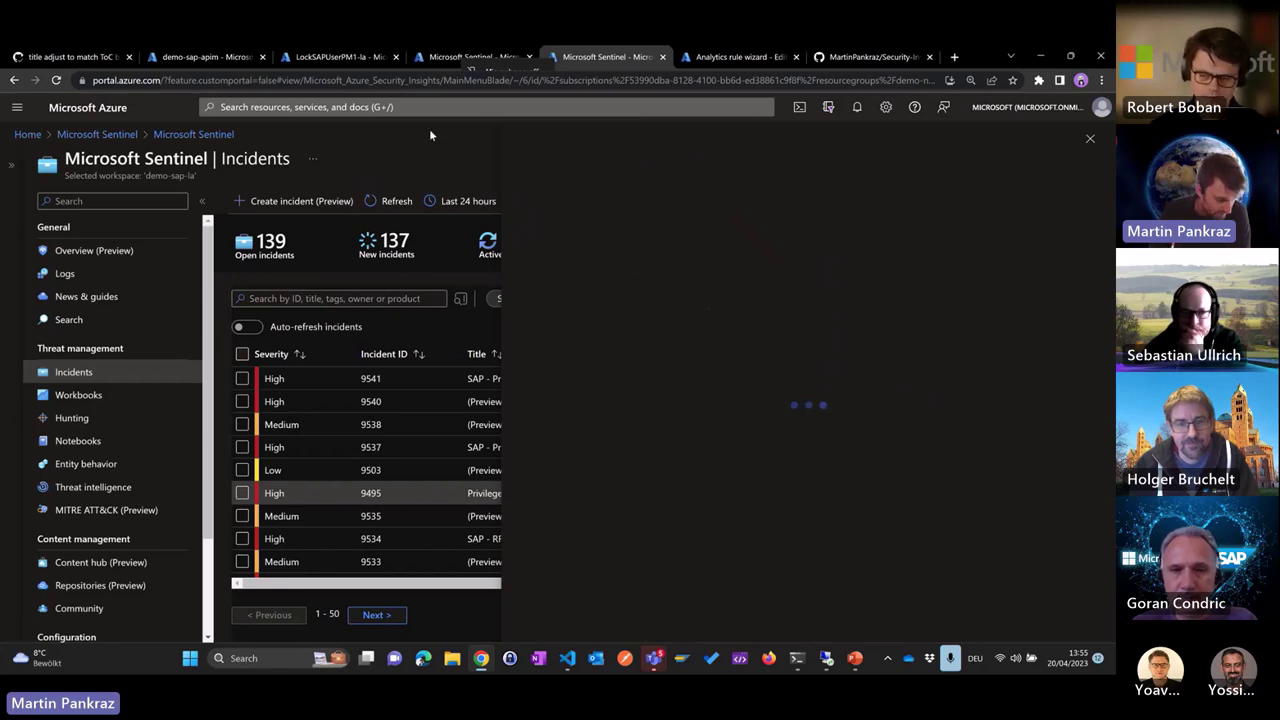
# - Open the LockSAPUserPM1-la logic app in the designer and examine the beginning of its workflow
pyautogui.click(328, 60)
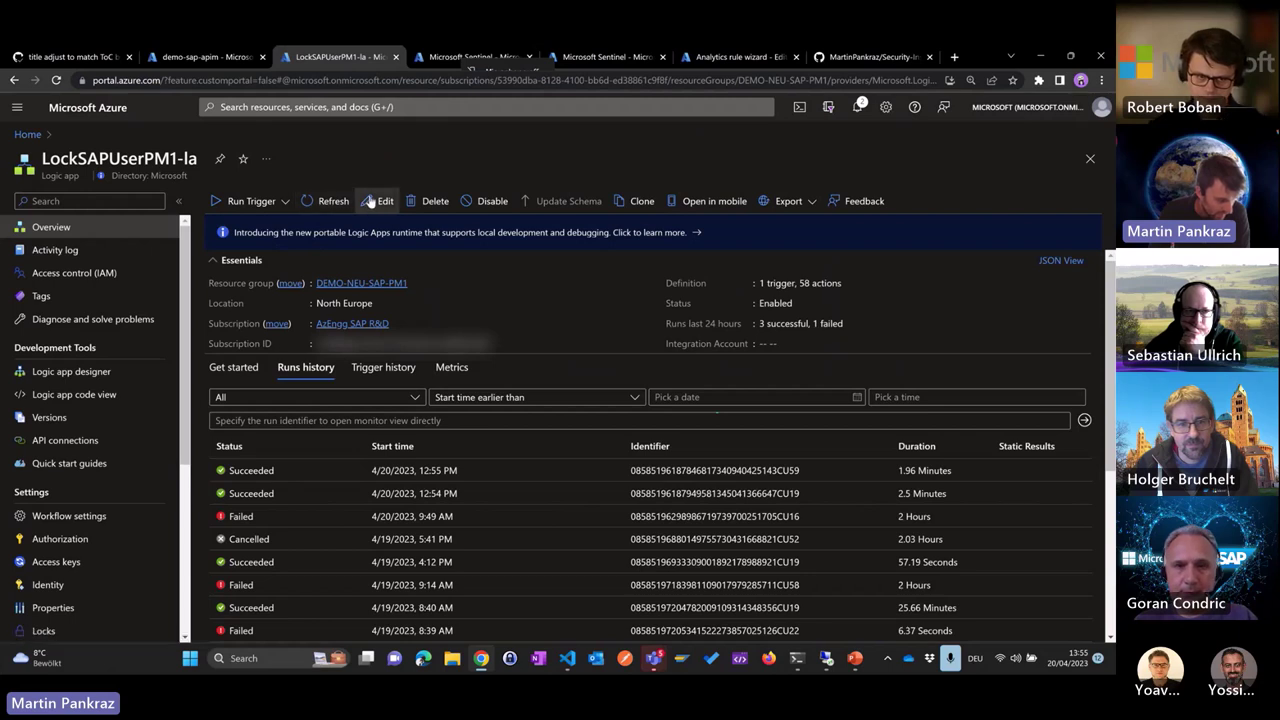
pyautogui.click(370, 200)
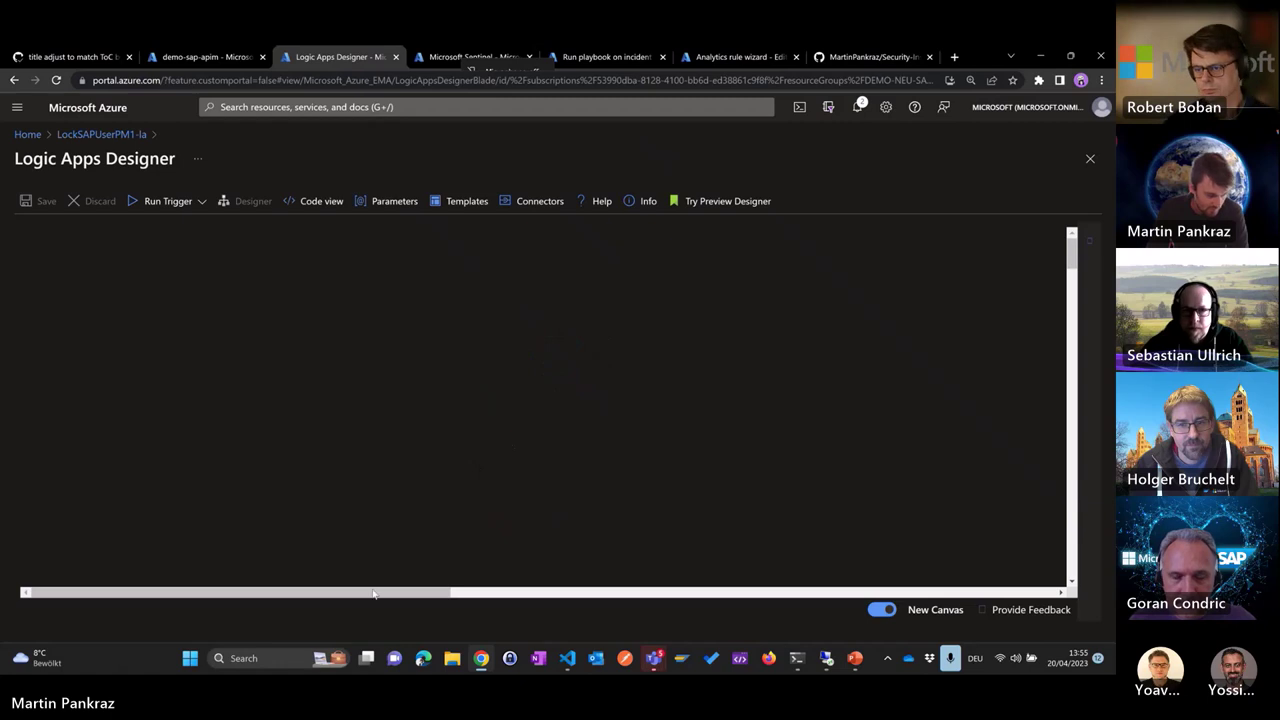
pyautogui.moveTo(337, 597); pyautogui.dragTo(583, 597)
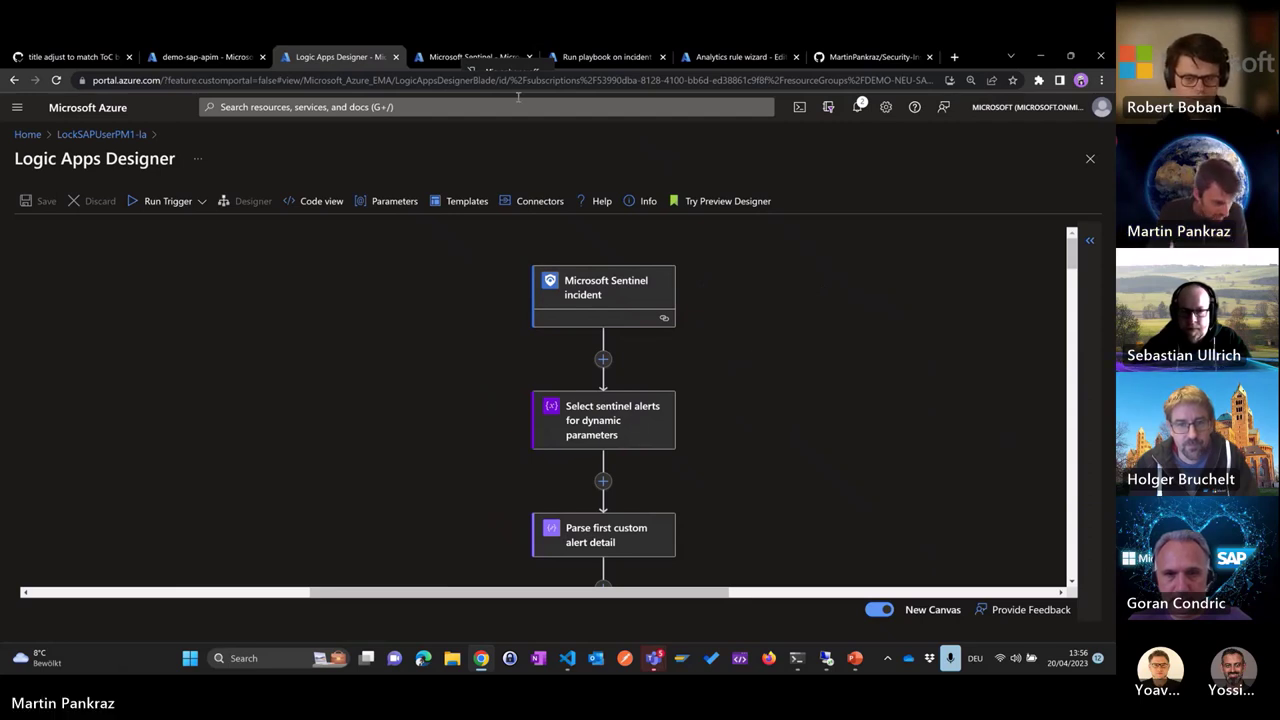
# - Run the LockSAPUserPM1-la playbook on incident 9495 and refresh the logic app's runs history
pyautogui.click(591, 58)
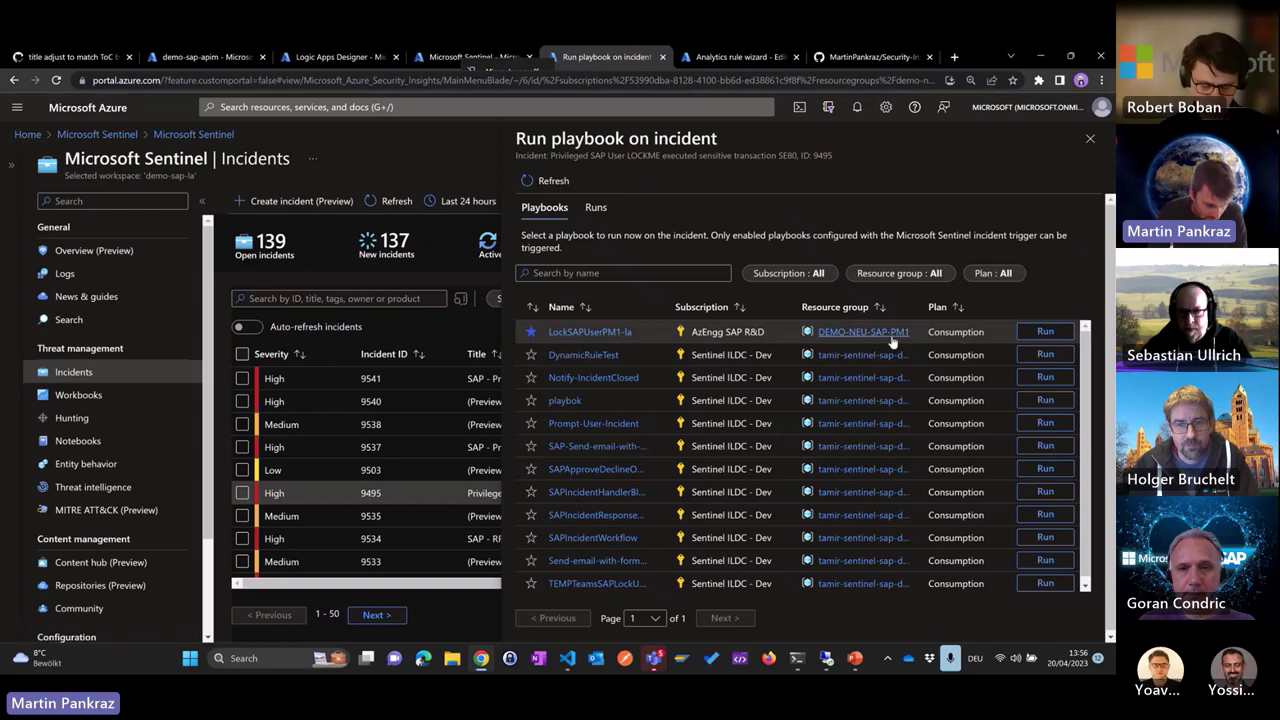
pyautogui.click(1037, 334)
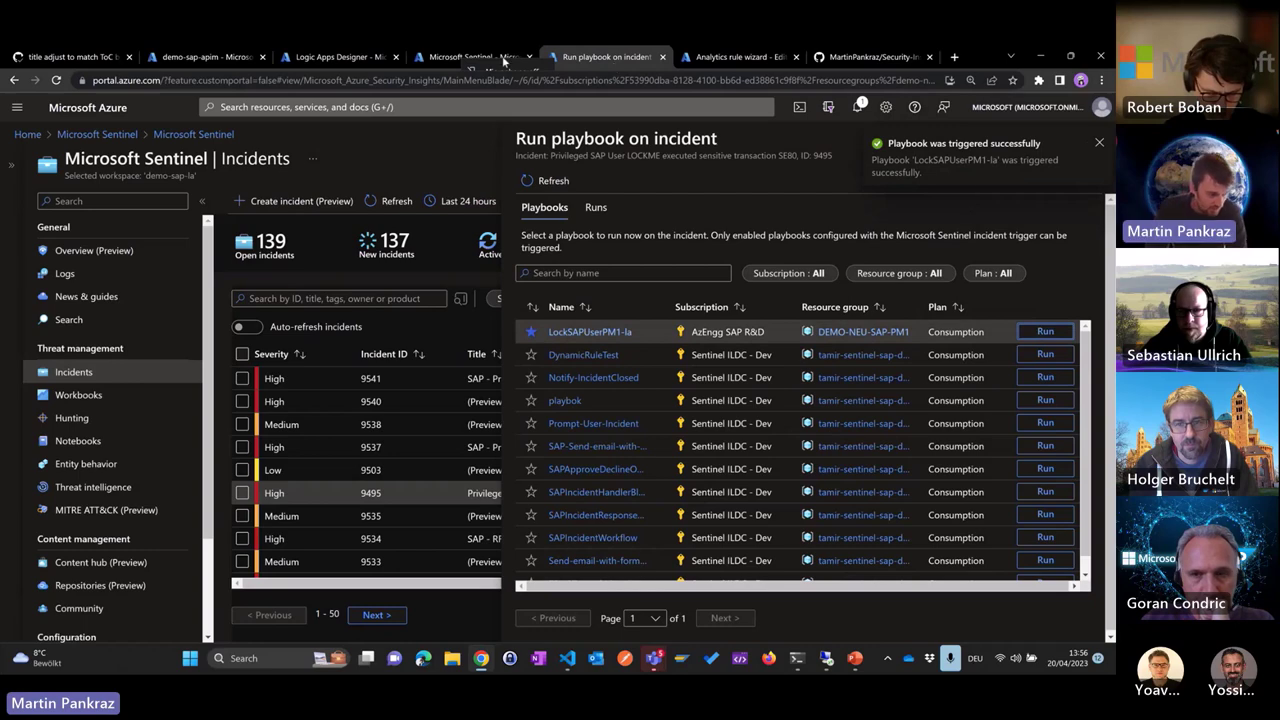
pyautogui.click(345, 58)
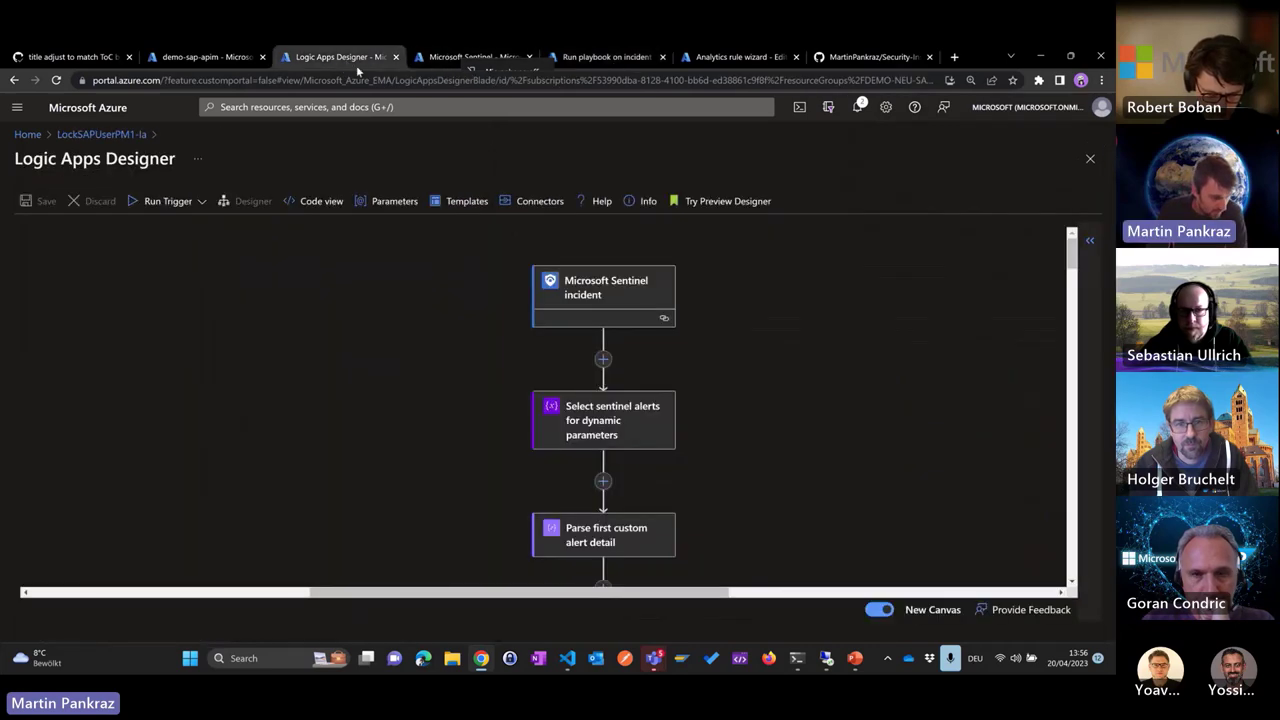
pyautogui.click(100, 134)
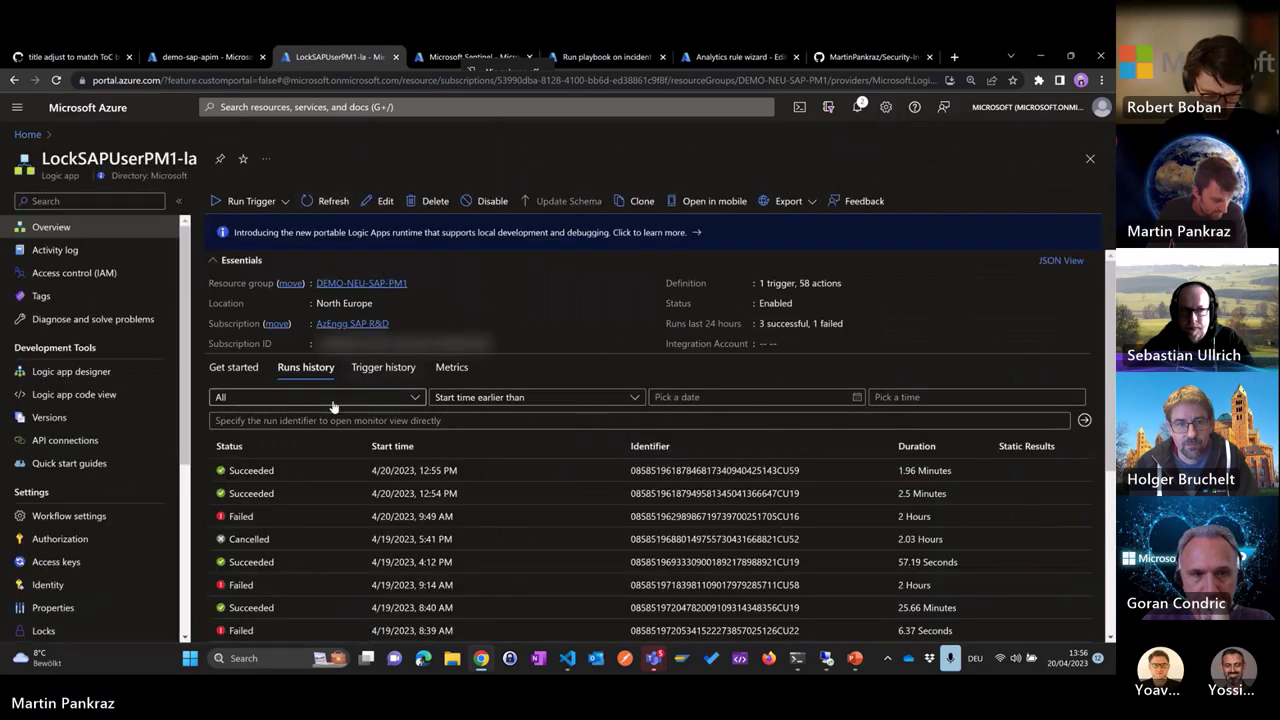
pyautogui.click(333, 203)
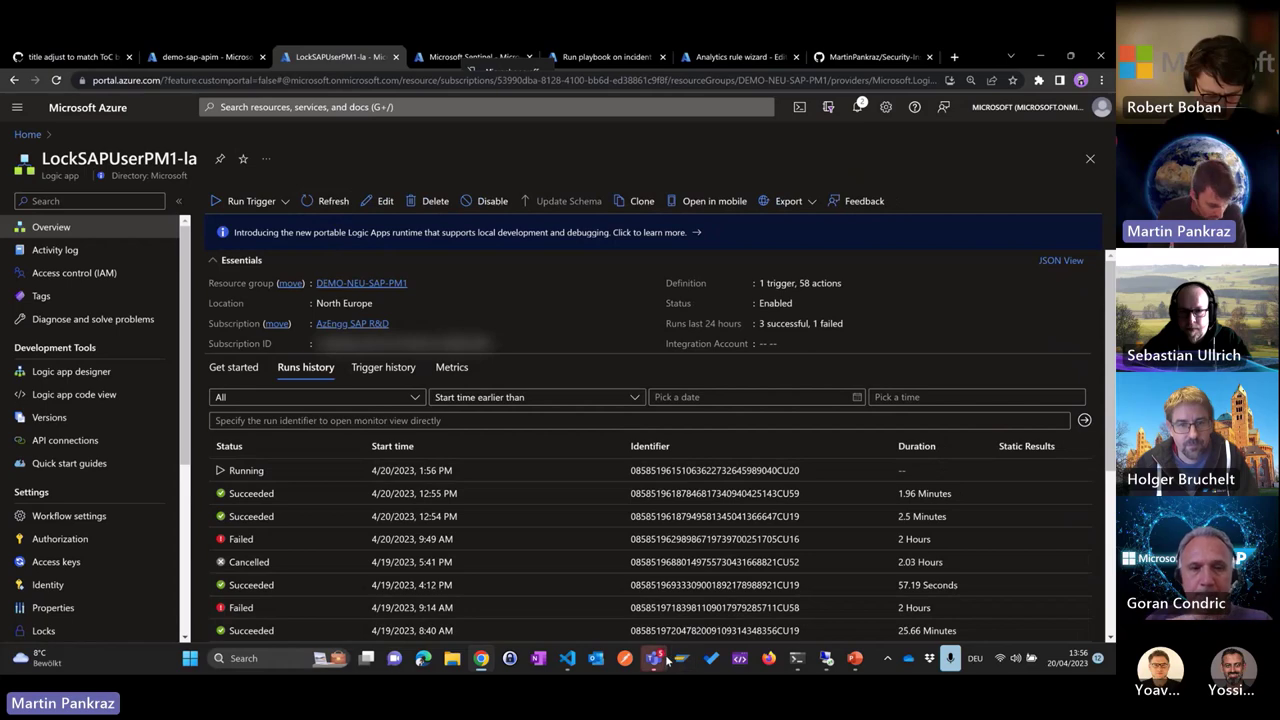
# - Switch to the Teams Notifications channel and expand the newest Azure Sentinel incident card to its full details
pyautogui.moveTo(654, 658)
pyautogui.click(566, 545)
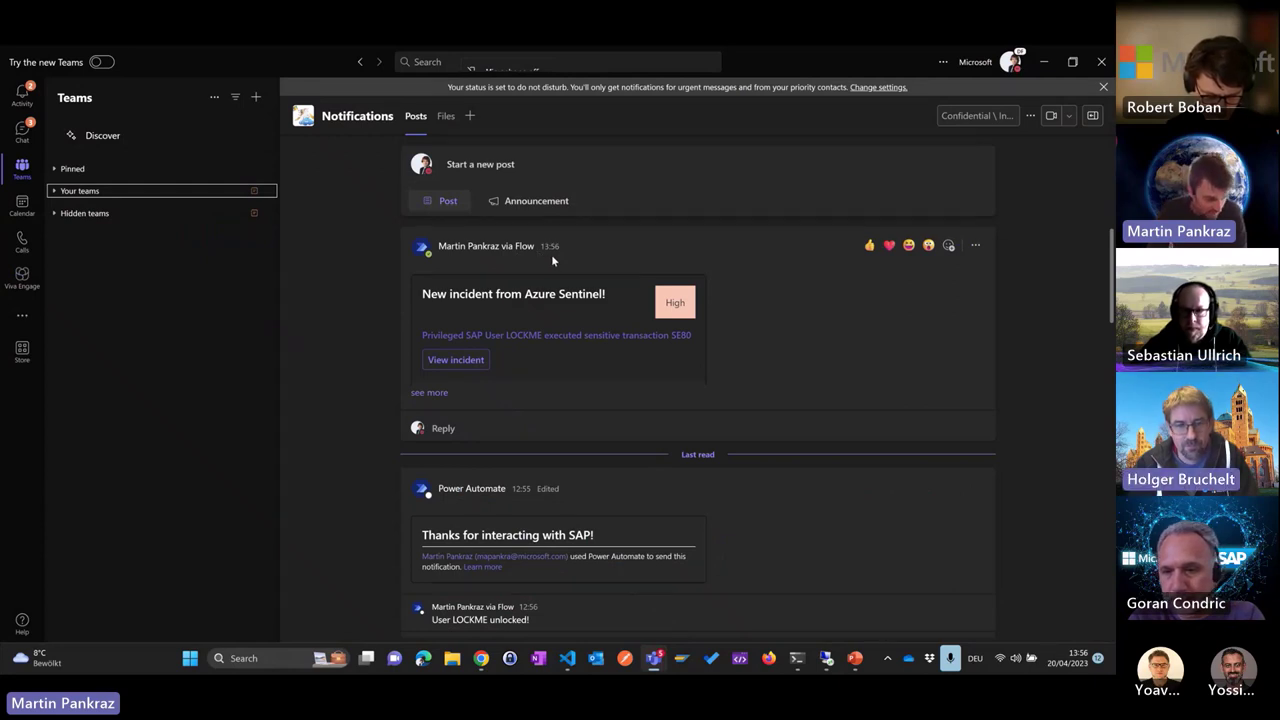
pyautogui.click(432, 394)
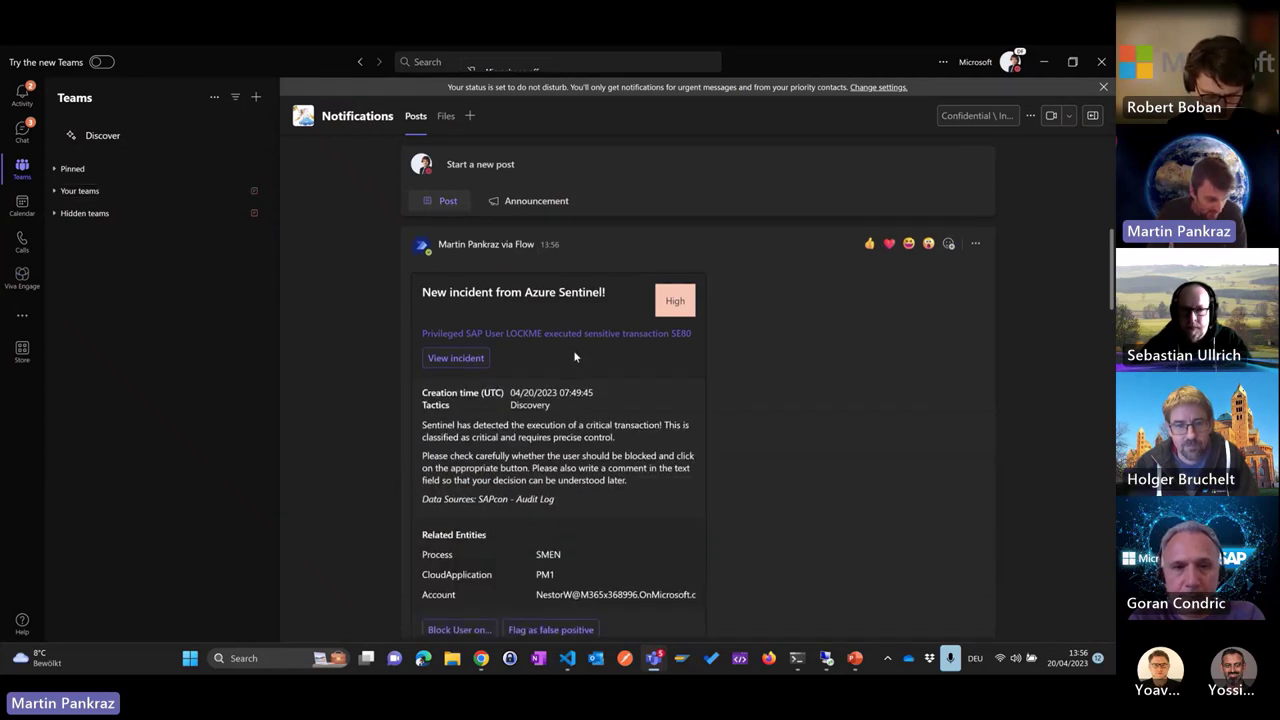
pyautogui.scroll(-1, 546, 424)
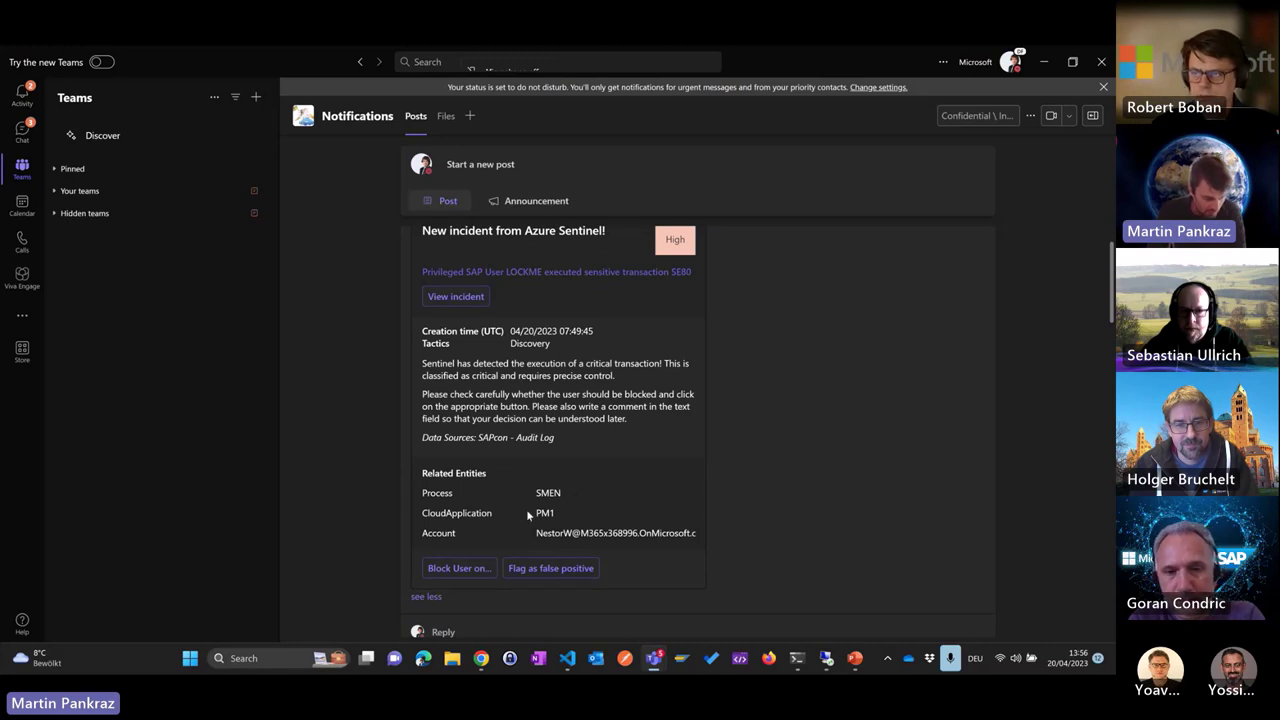
# - Examine the incident card's details, highlighting the PM1 cloud application and the LOCKME user in the title
pyautogui.moveTo(536, 517); pyautogui.dragTo(571, 513)
pyautogui.click(577, 520)
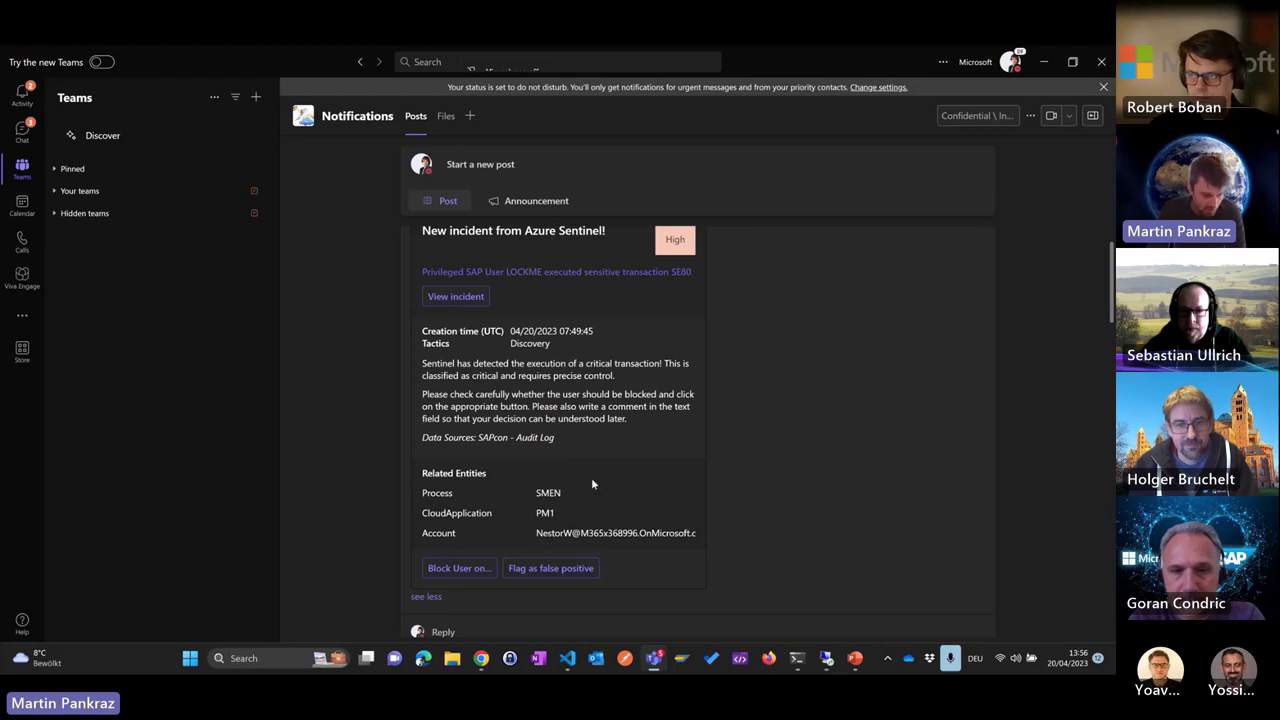
pyautogui.doubleClick(517, 275)
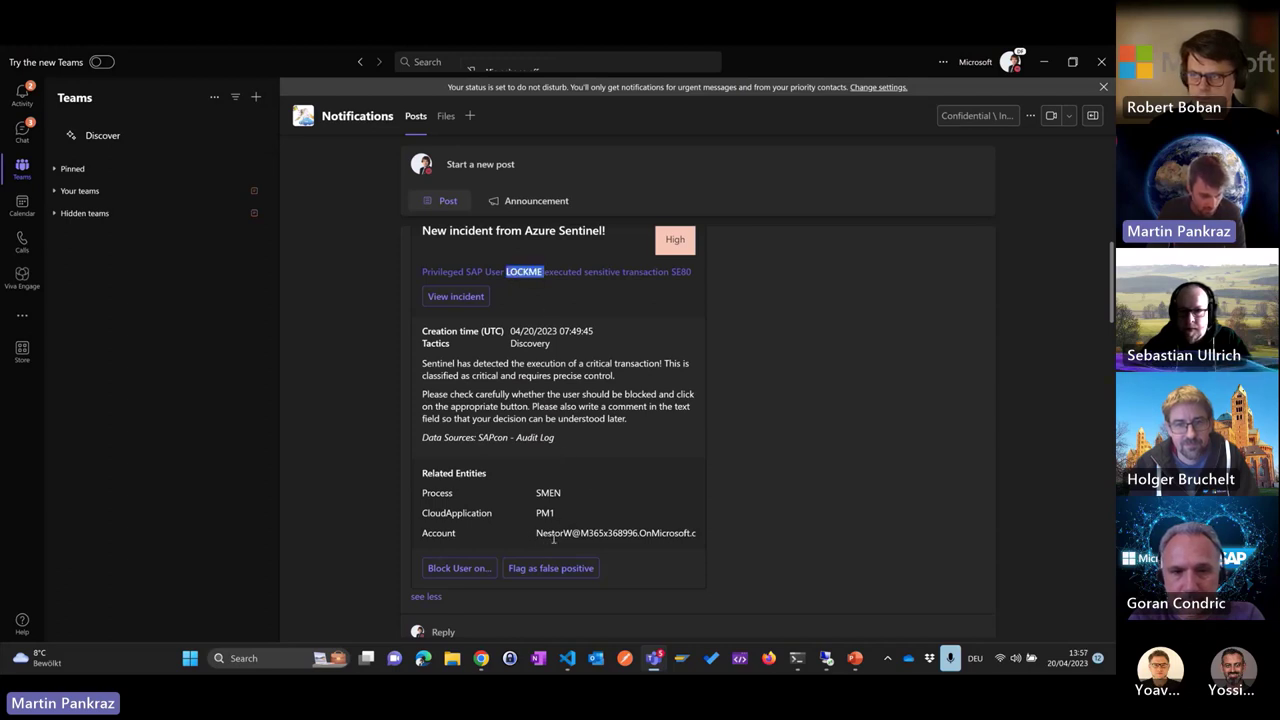
pyautogui.click(554, 536)
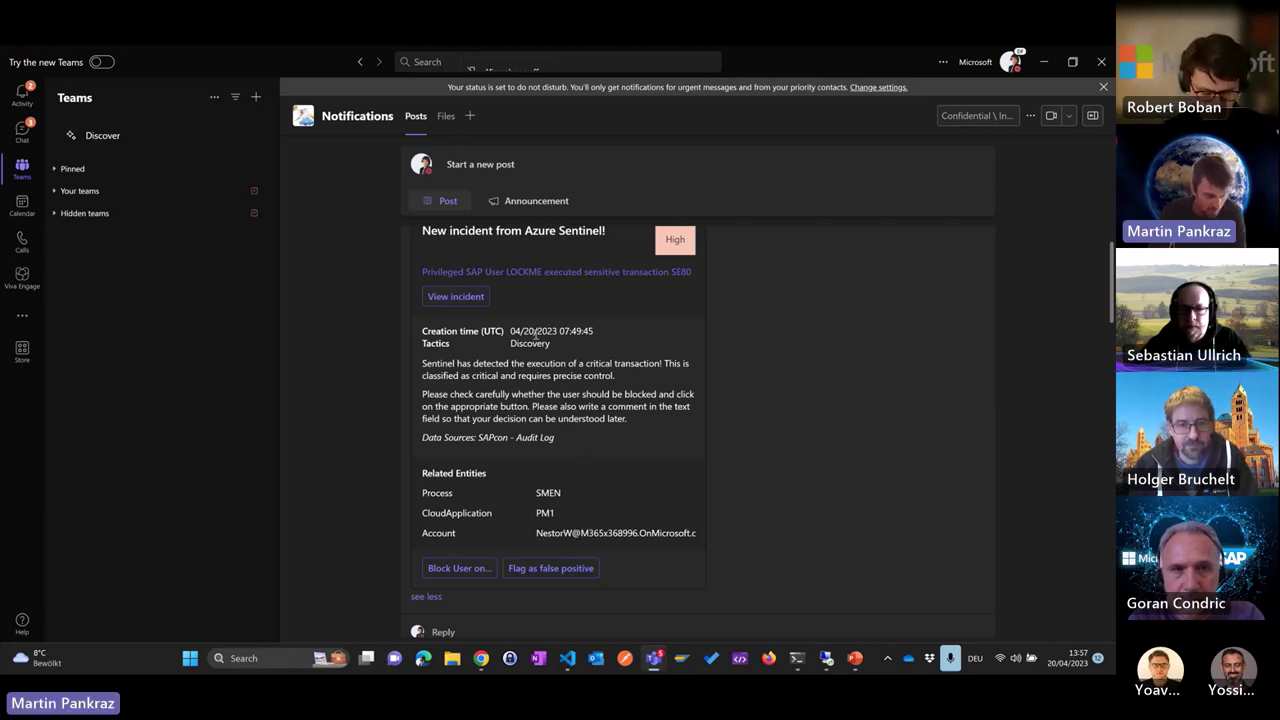
pyautogui.doubleClick(523, 271)
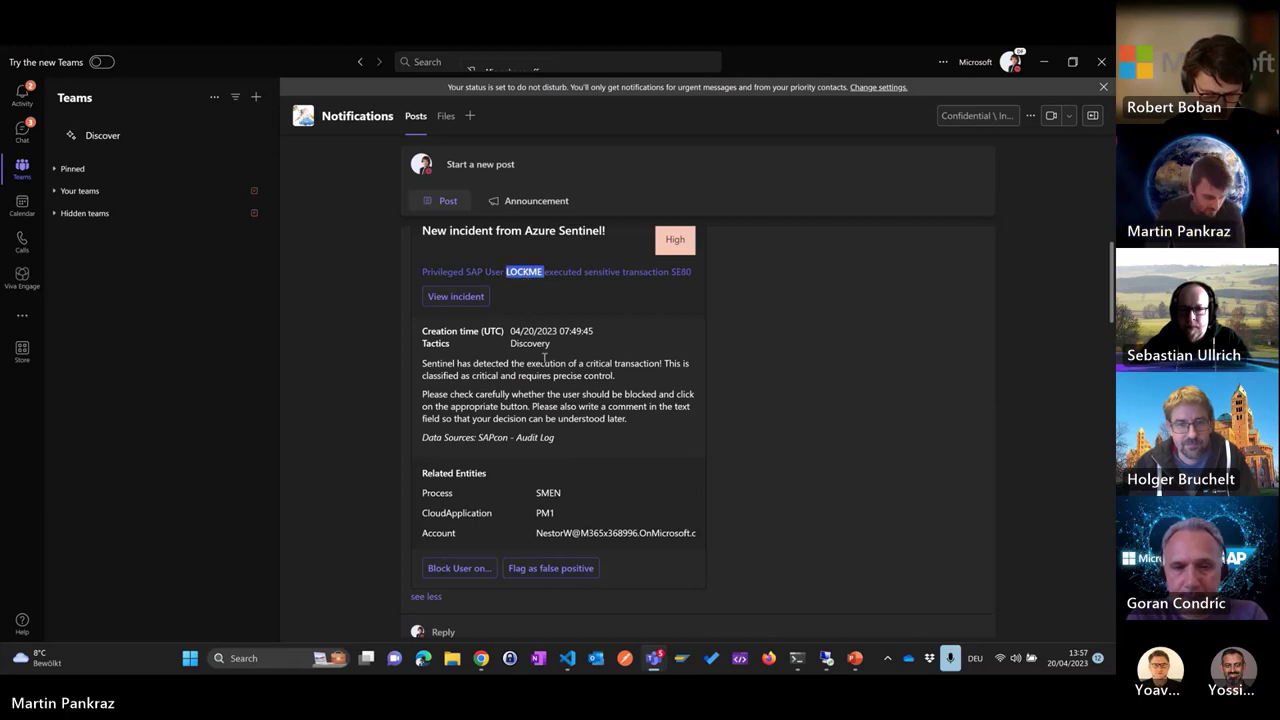
pyautogui.click(538, 423)
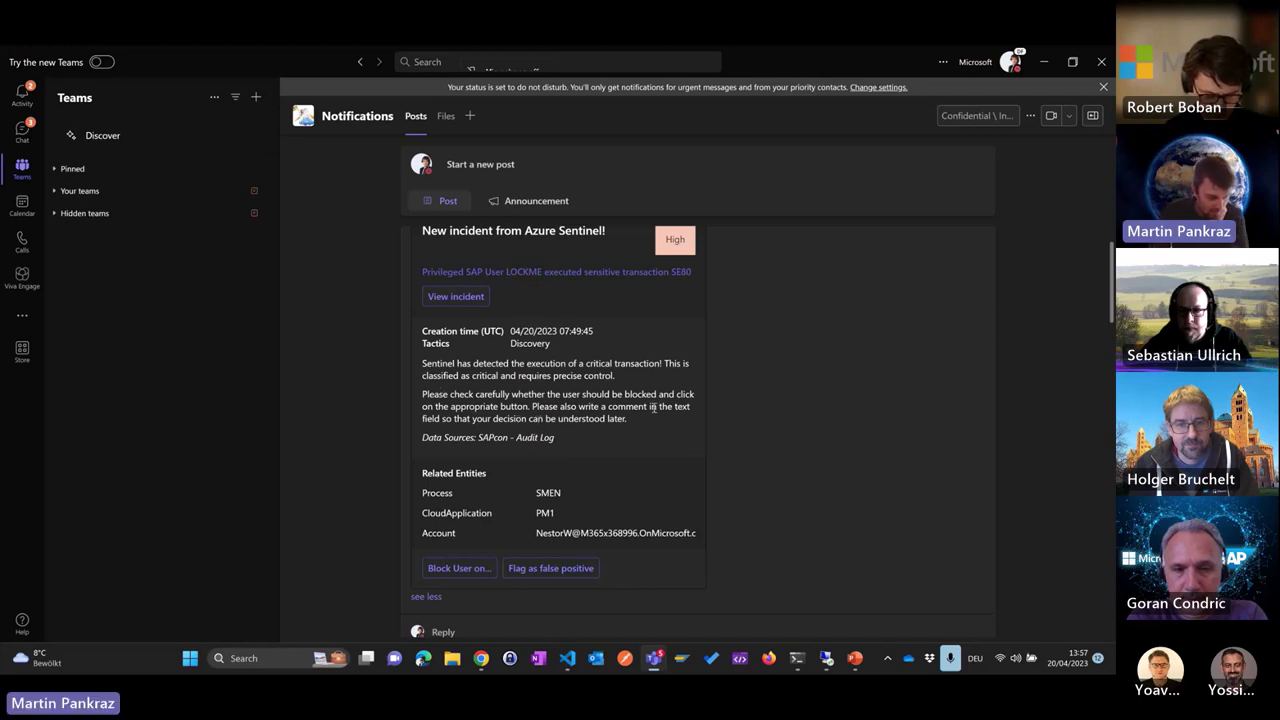
# - Expand the block-user form on the incident card and review its target systems and comment field
pyautogui.scroll(-1, 584, 417)
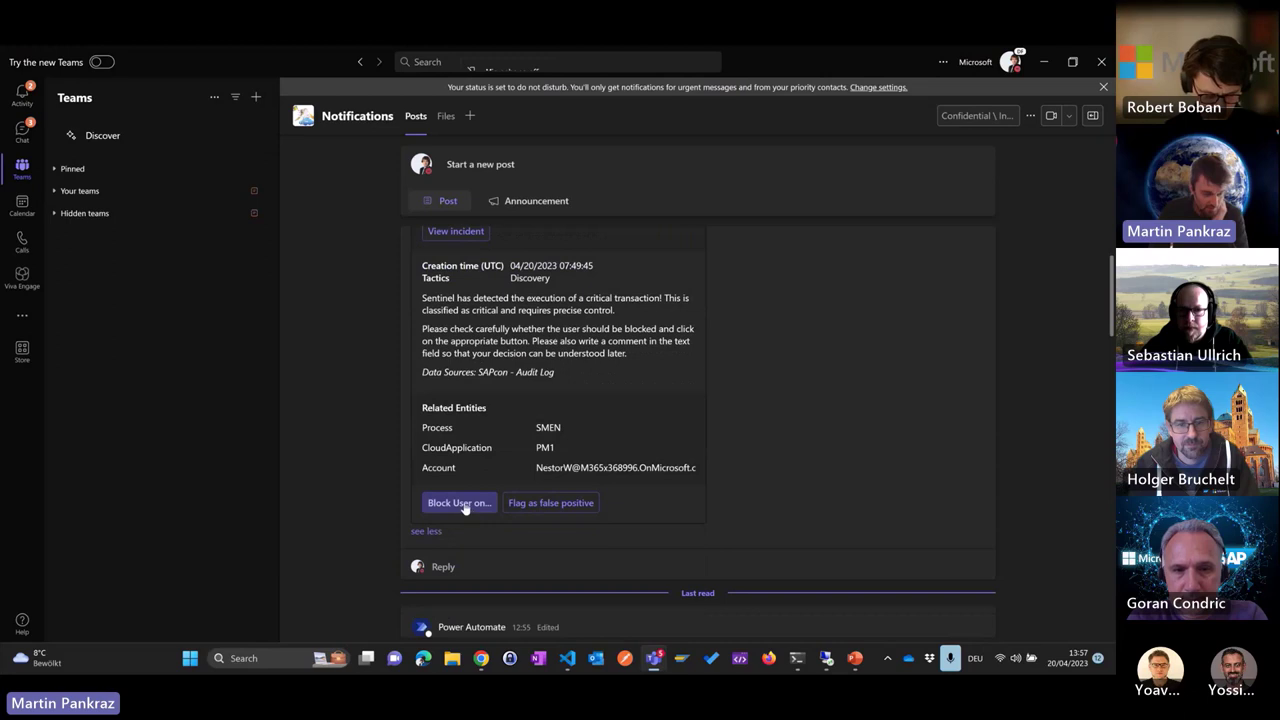
pyautogui.click(464, 503)
pyautogui.scroll(-2, 494, 457)
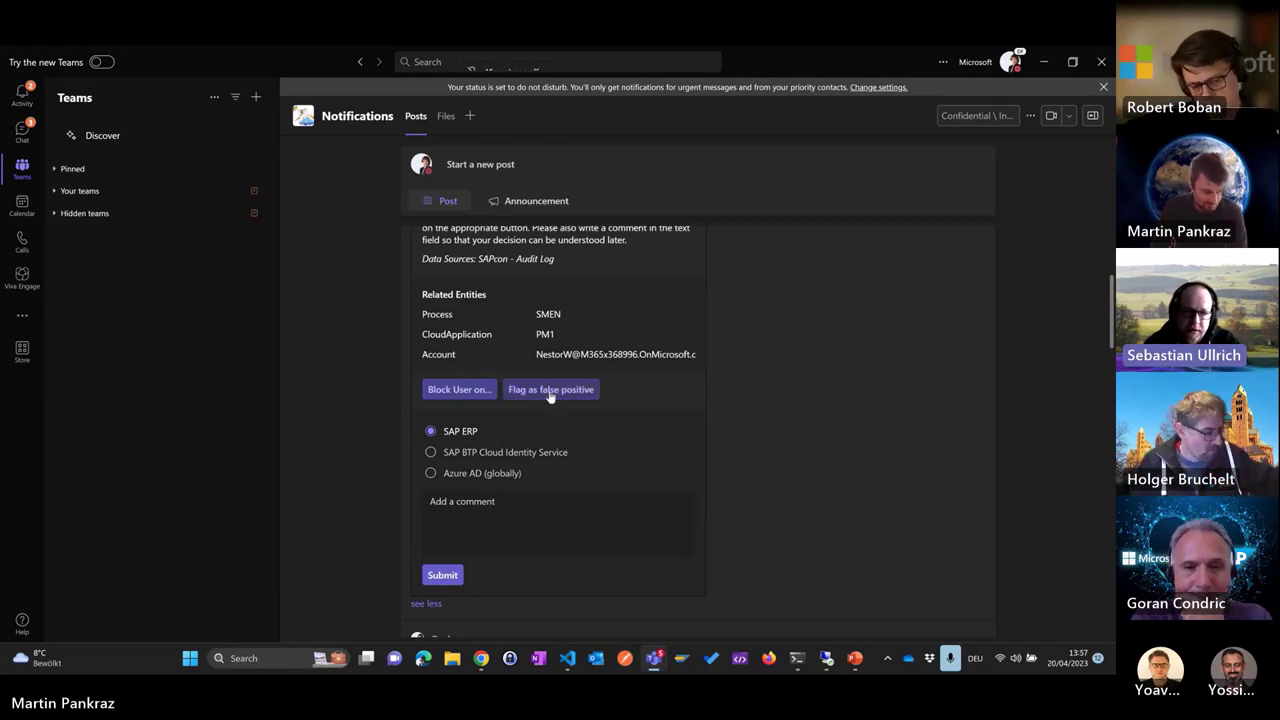
# - Open the false-positive form on the incident card, enter the comment "Common this is not a problem" and clear it
pyautogui.click(551, 392)
pyautogui.click(498, 436)
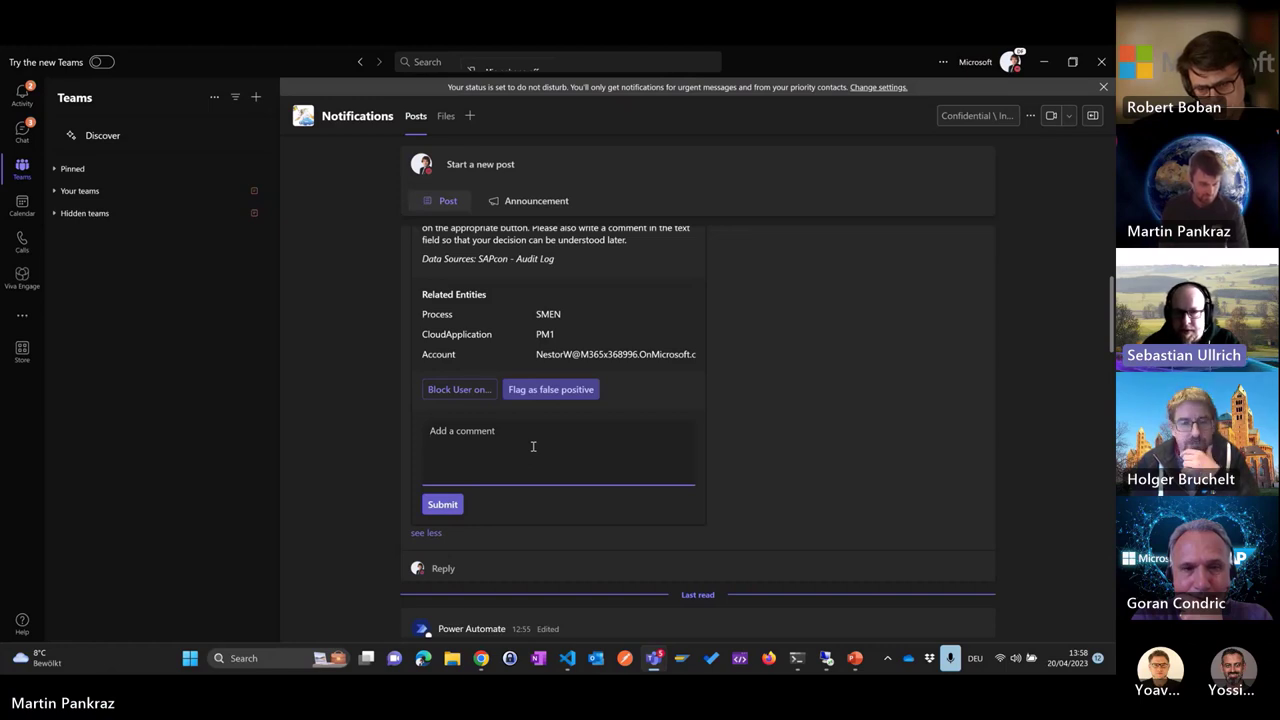
pyautogui.write('c')
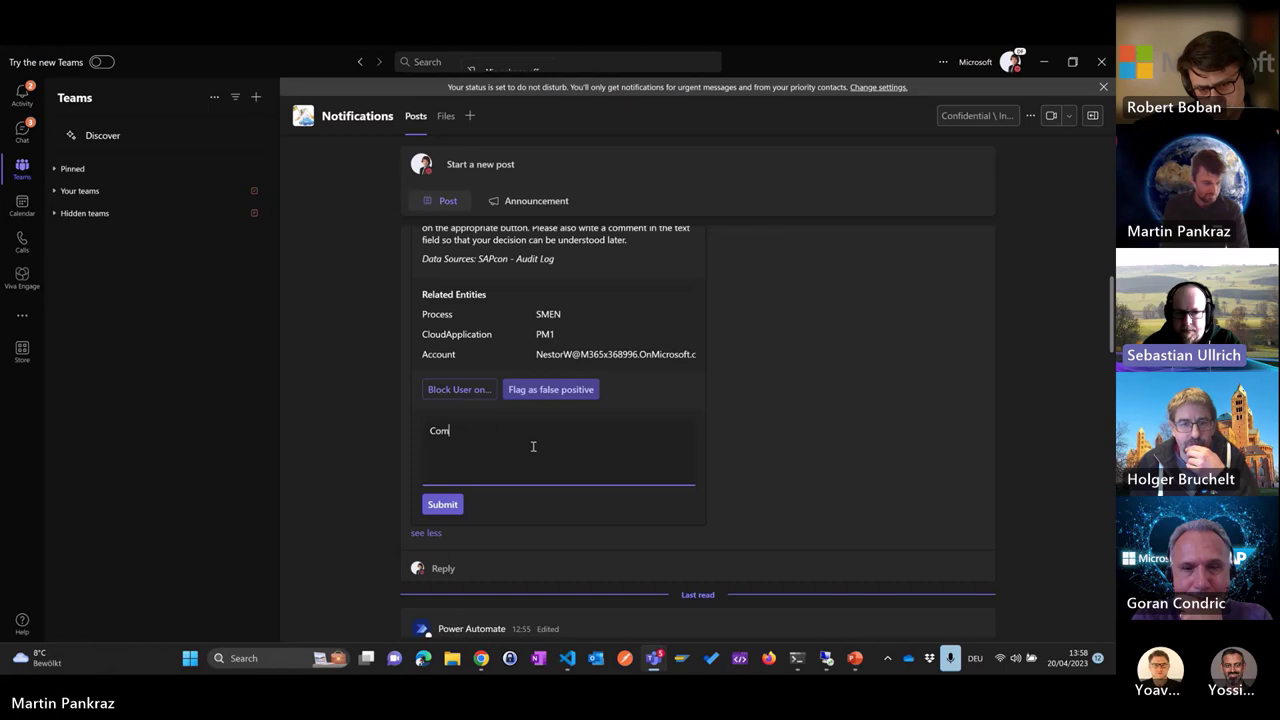
pyautogui.write('ommon this is no')
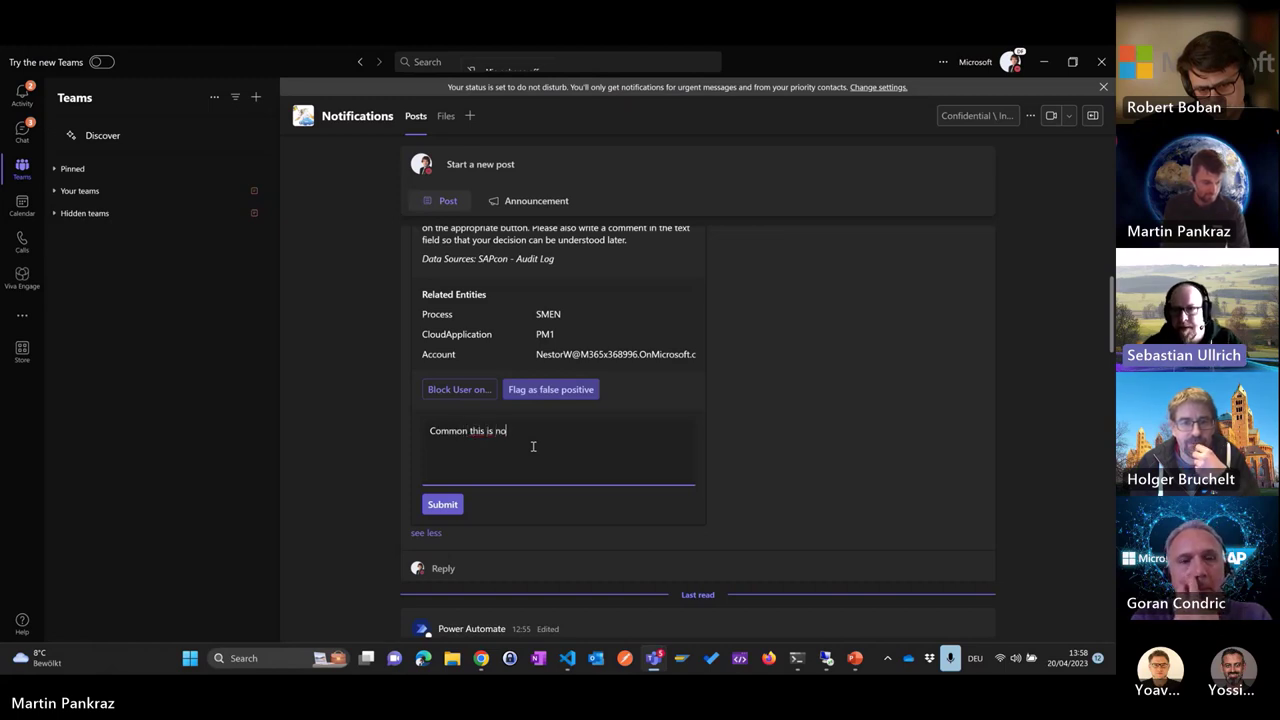
pyautogui.write('t a problem')
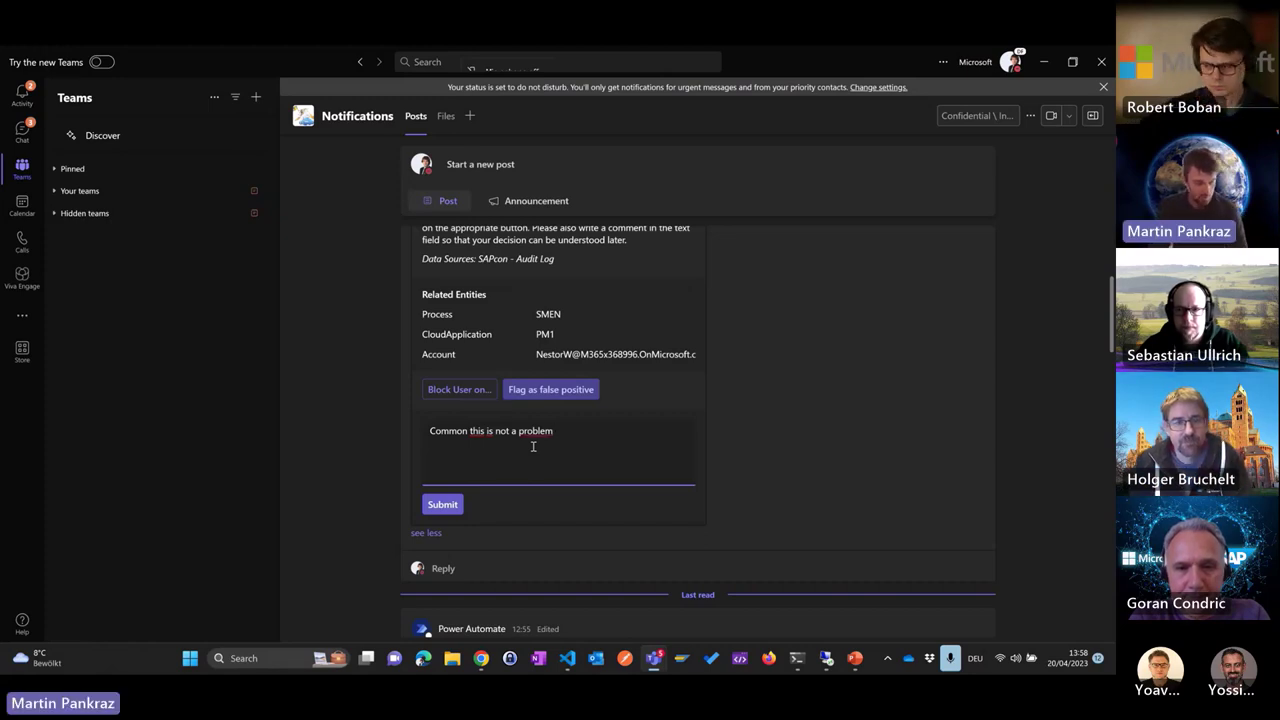
pyautogui.hotkey('ctrl', 'a')
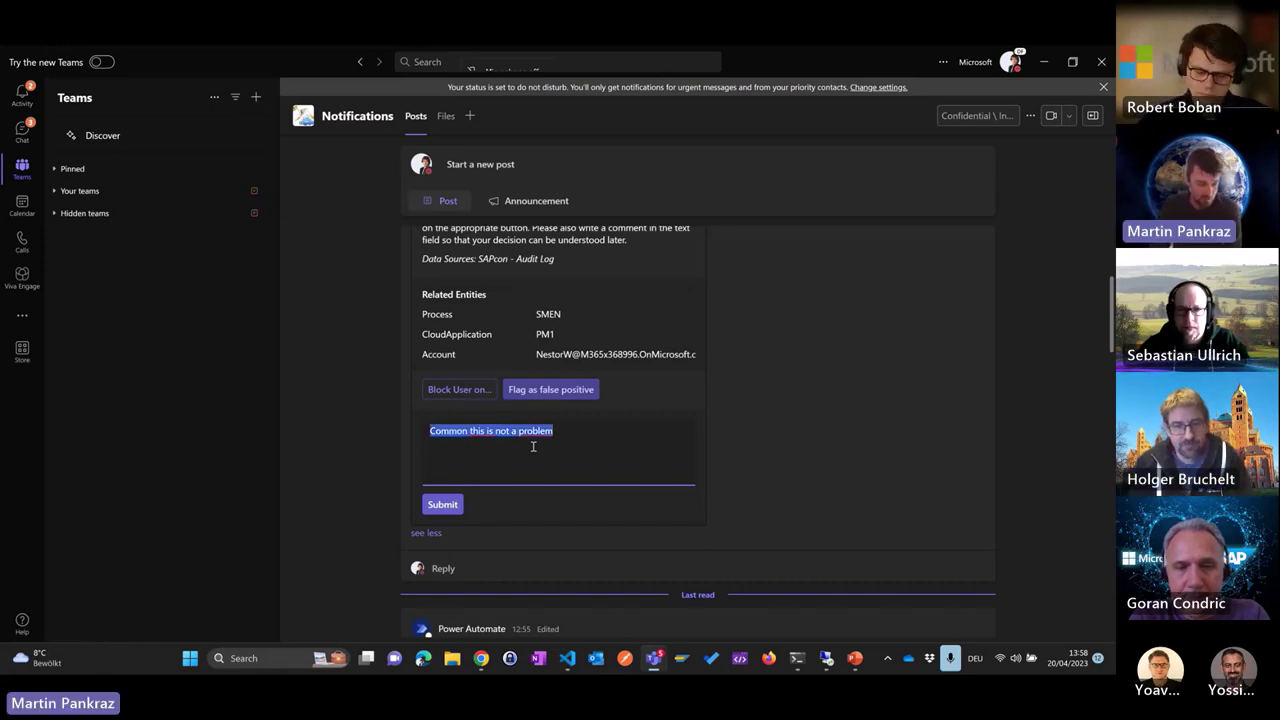
pyautogui.press('BackSpace')
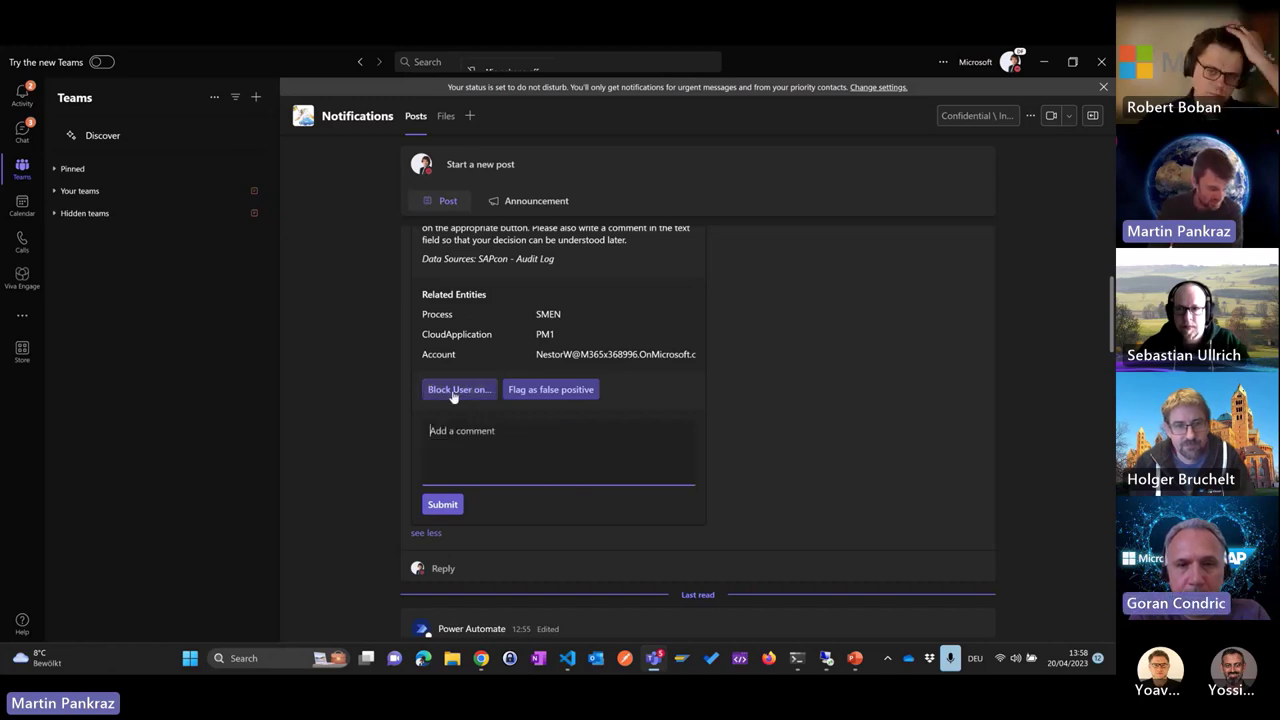
# - Submit the incident card's block-user request for SAP ERP with the comment "looks fishy"
pyautogui.click(455, 390)
pyautogui.click(473, 511)
pyautogui.write('looks fishy')
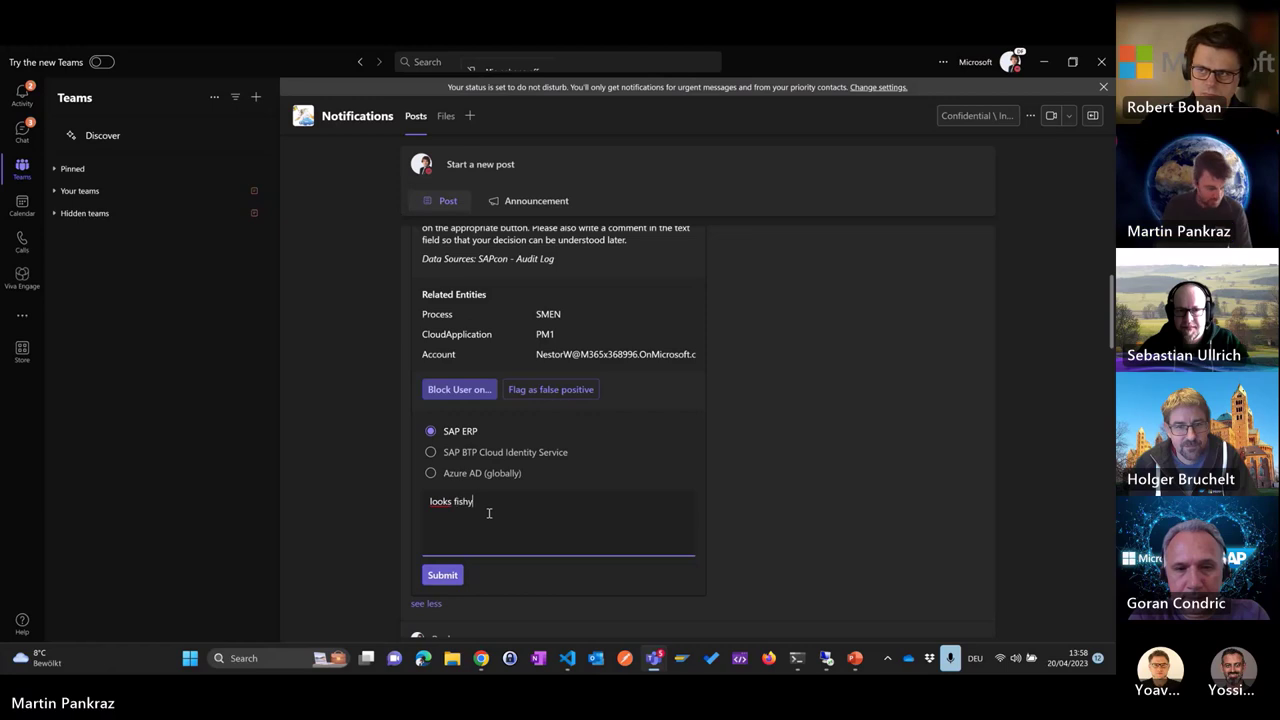
pyautogui.click(443, 576)
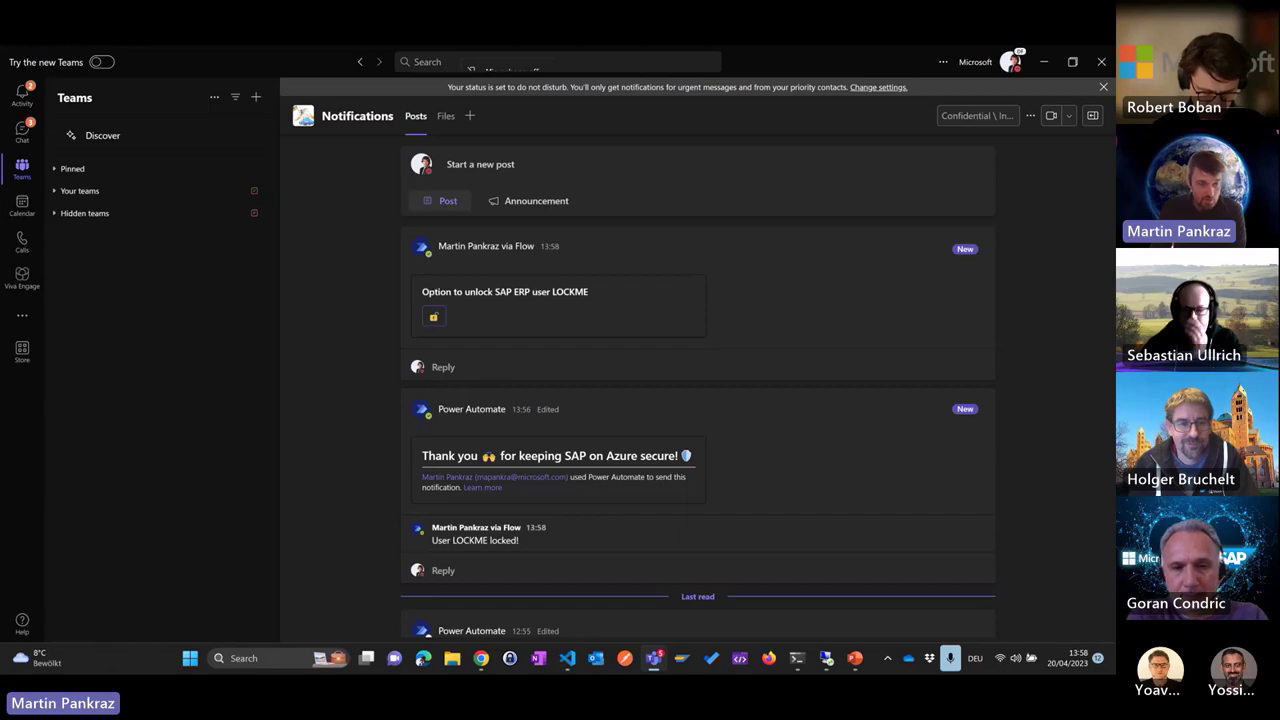
pyautogui.hotkey('alt', 'Tab')
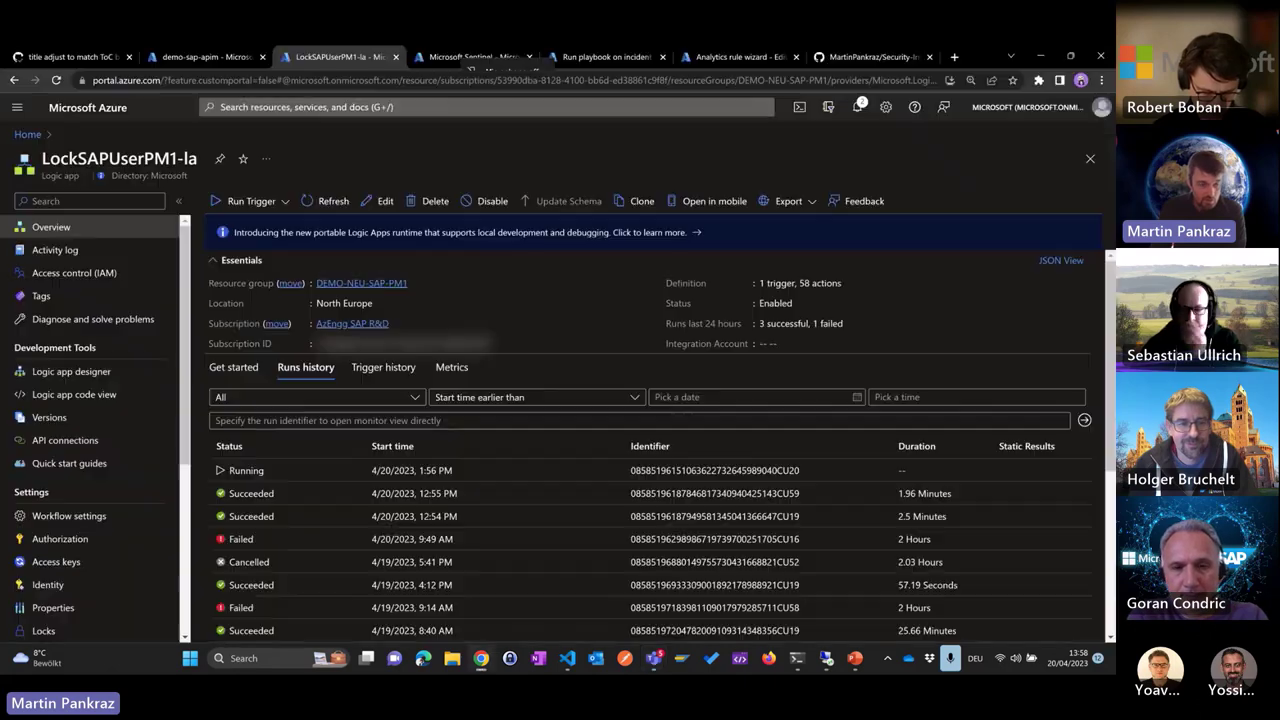
pyautogui.click(958, 58)
pyautogui.write('webgu')
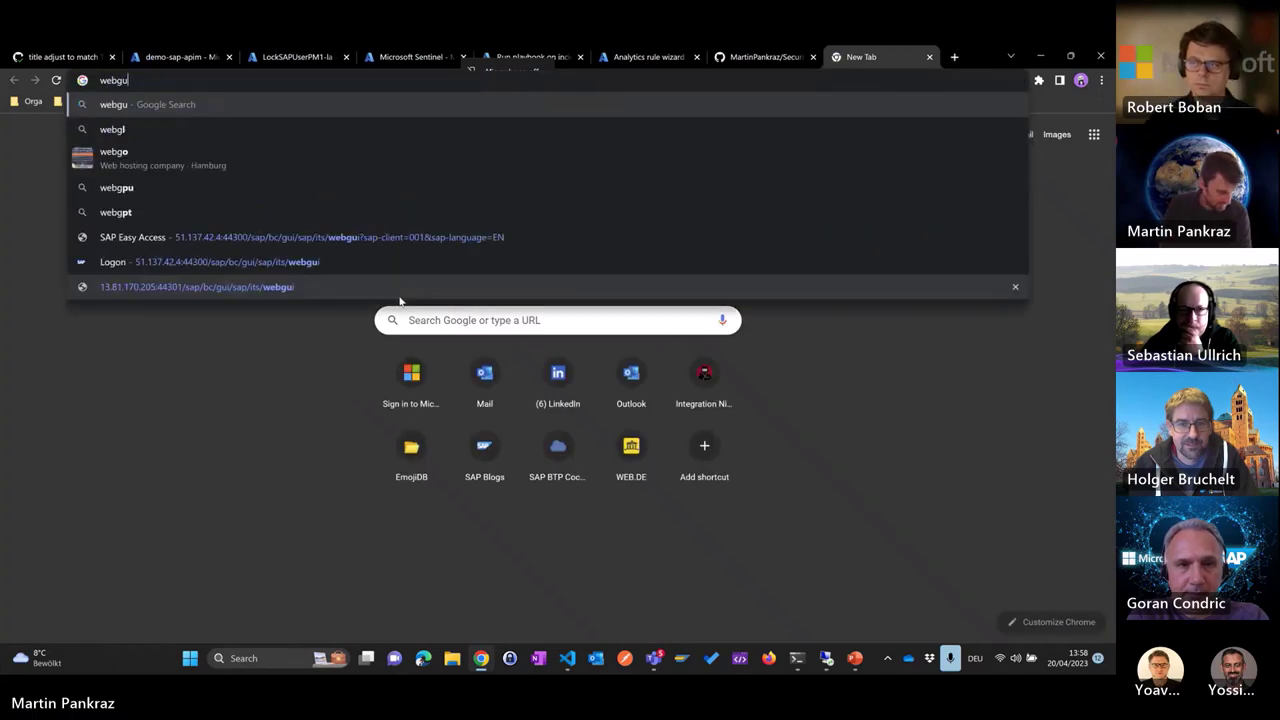
pyautogui.write('i')
pyautogui.press('Down')
pyautogui.press('Down')
pyautogui.press('Down')
pyautogui.press('Down')
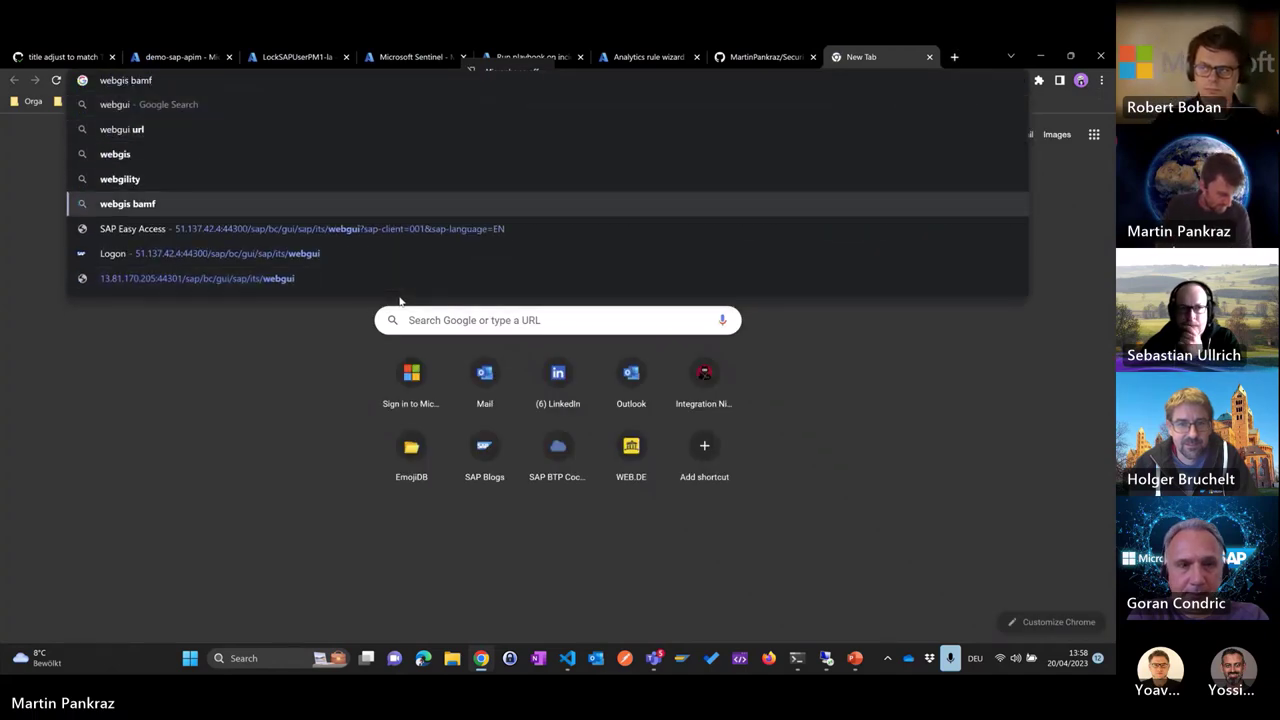
pyautogui.press('Up')
pyautogui.press('Up')
pyautogui.press('Up')
pyautogui.press('Up')
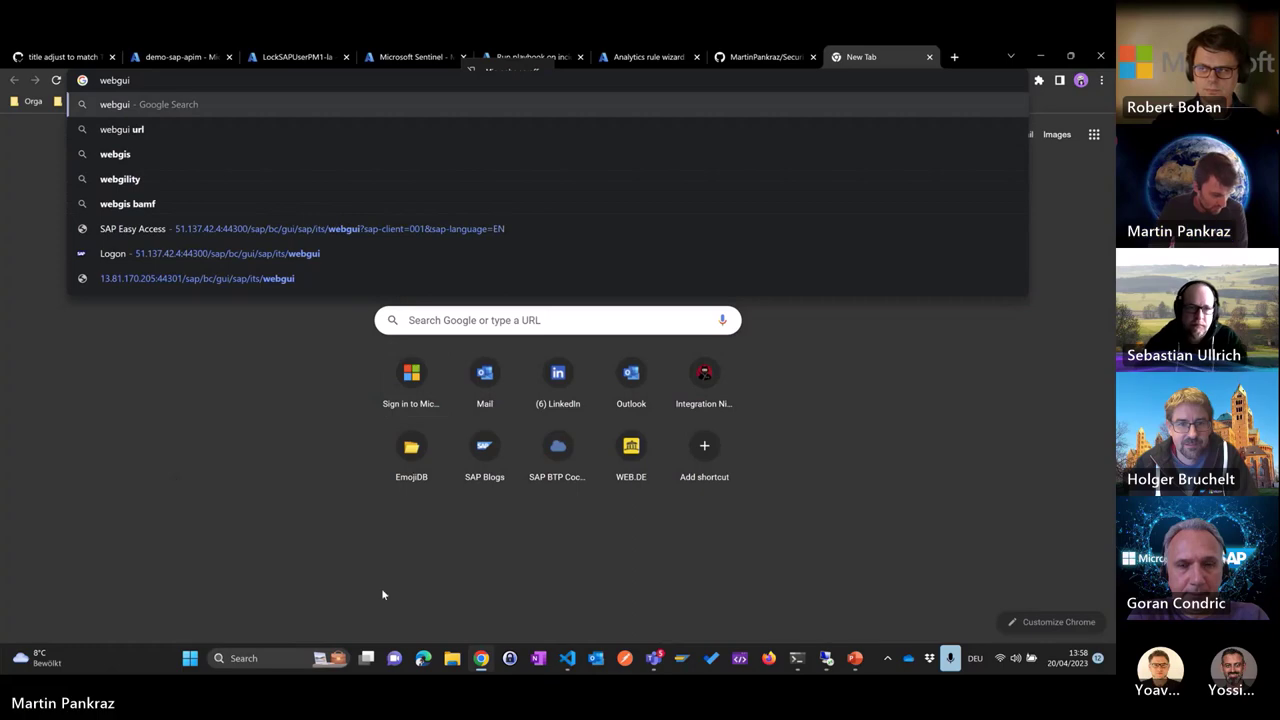
# - Switch to Edge, open the SAP webgui page for client 001, and try to log on as LOCKME with the account password
pyautogui.click(423, 658)
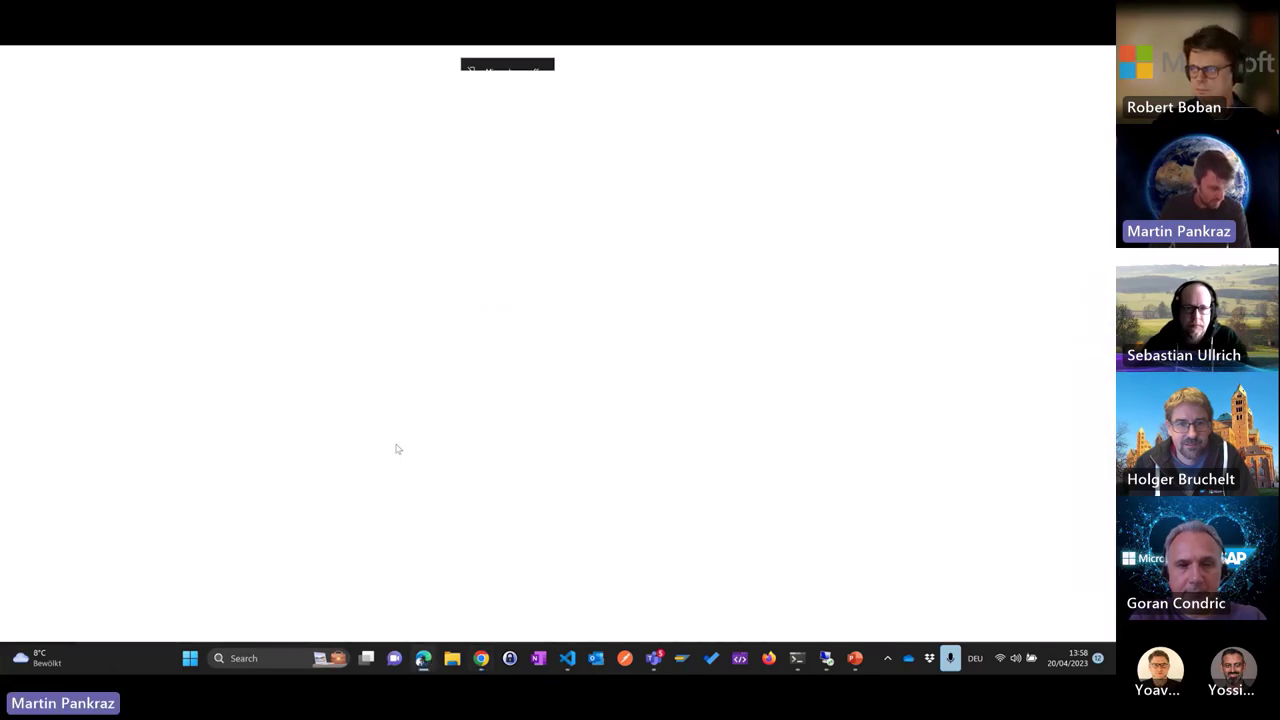
pyautogui.write('we')
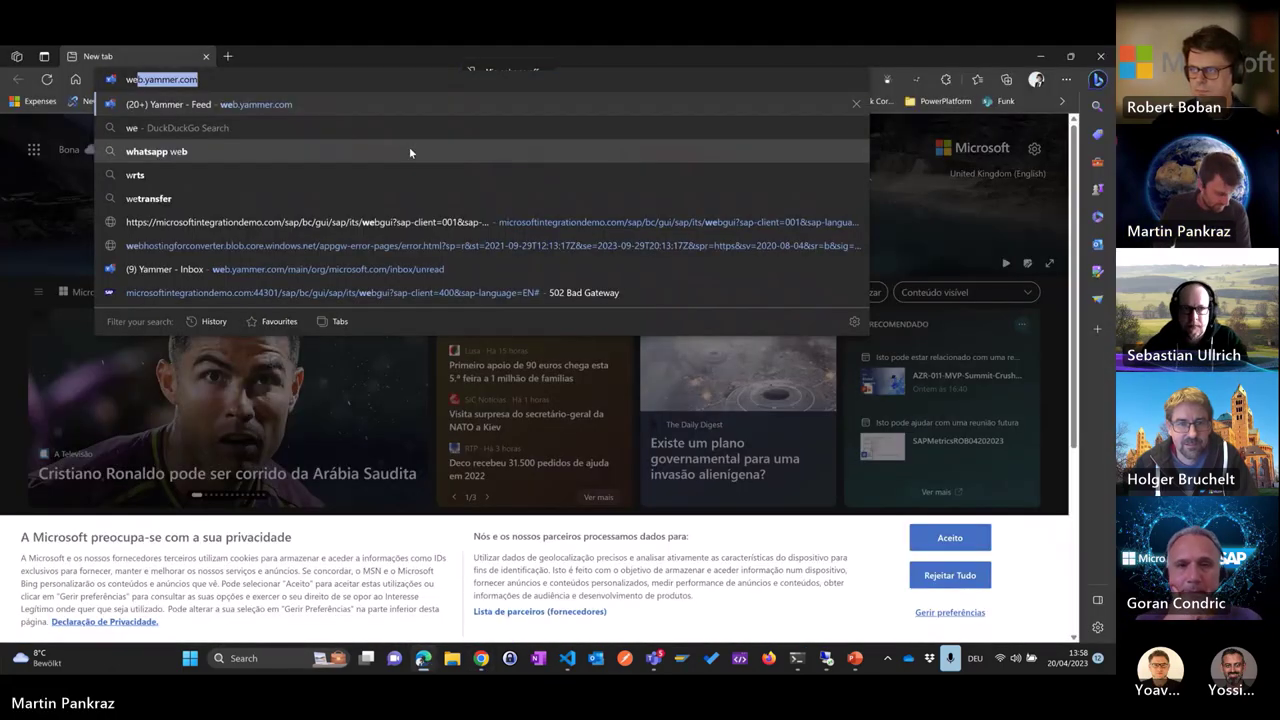
pyautogui.write('bgui')
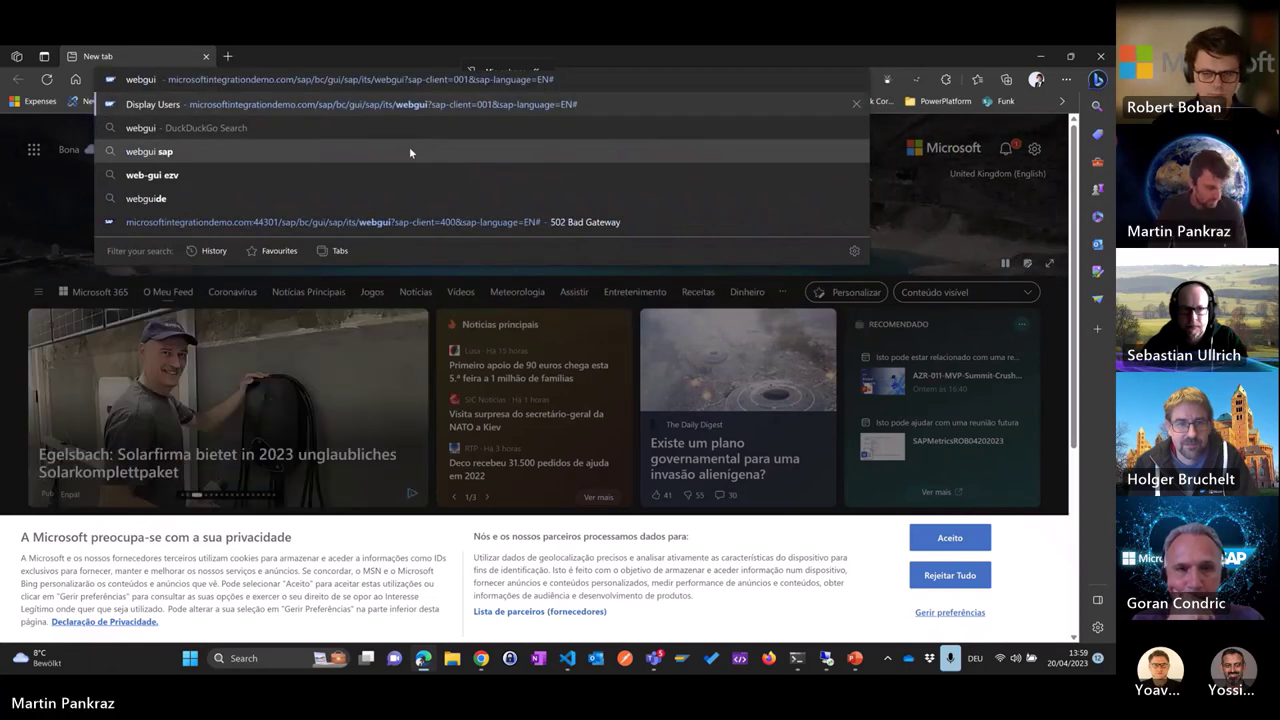
pyautogui.press('Return')
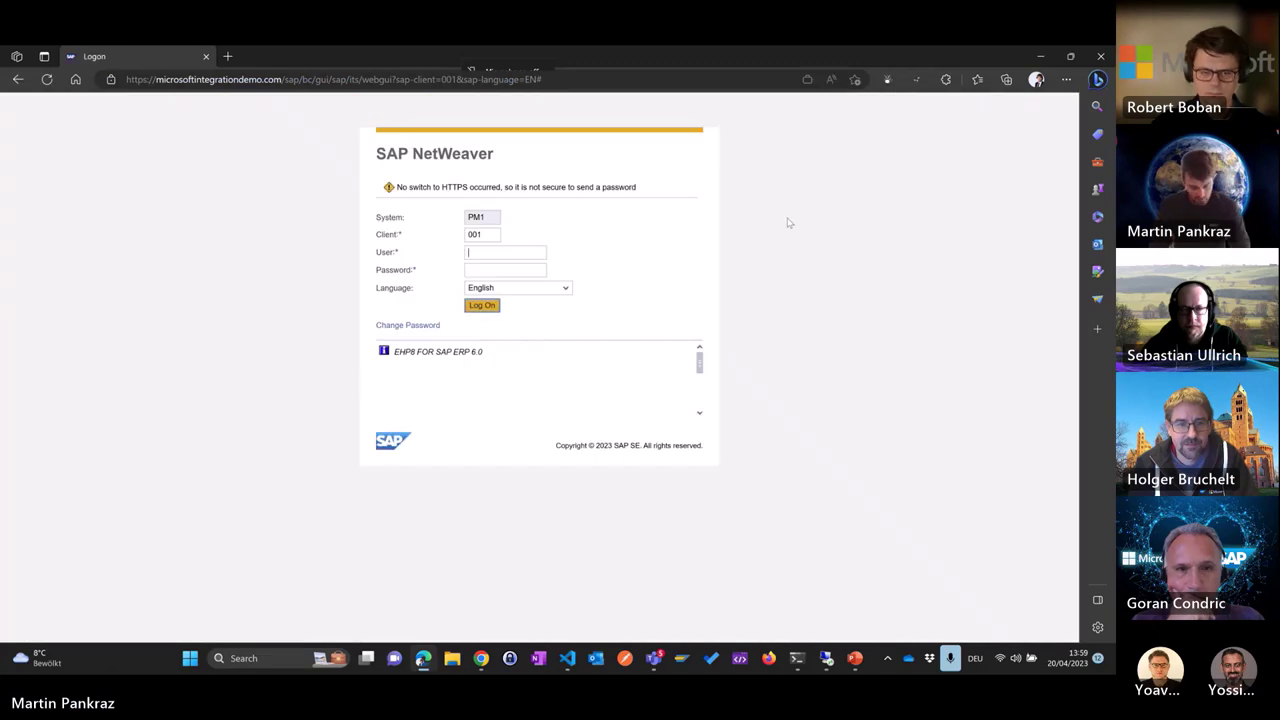
pyautogui.write('LOCKME')
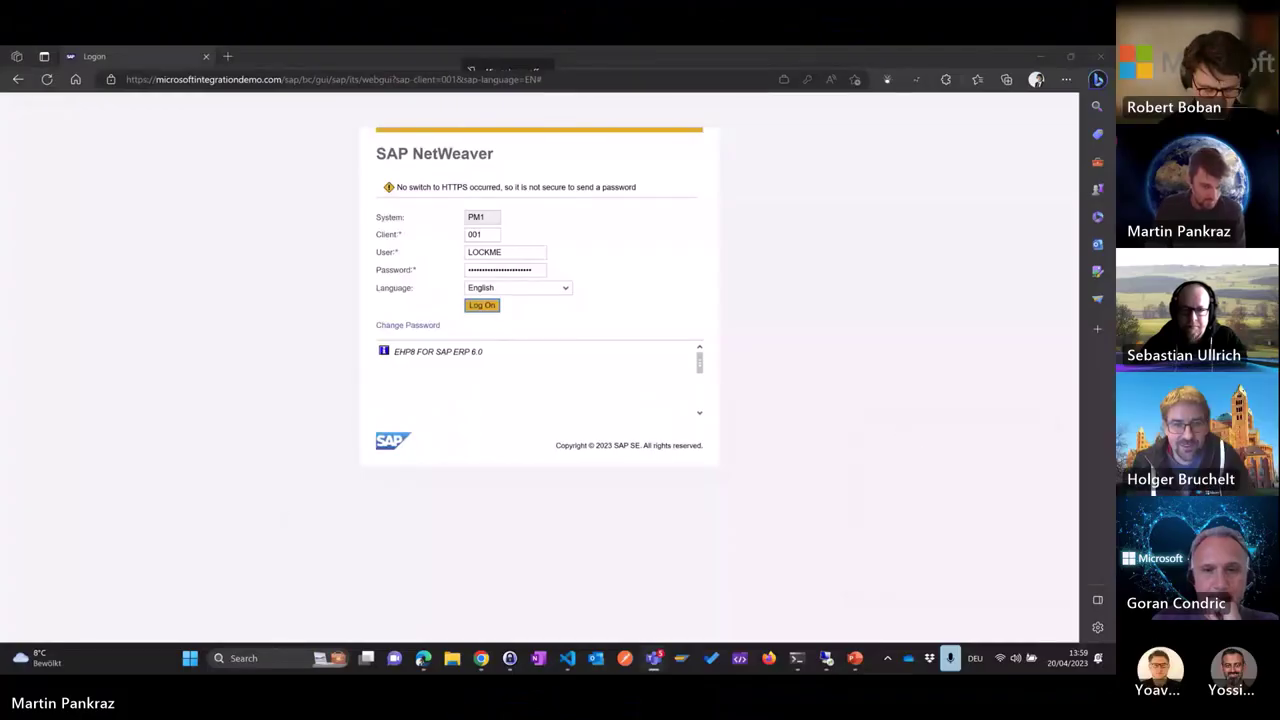
pyautogui.click(483, 306)
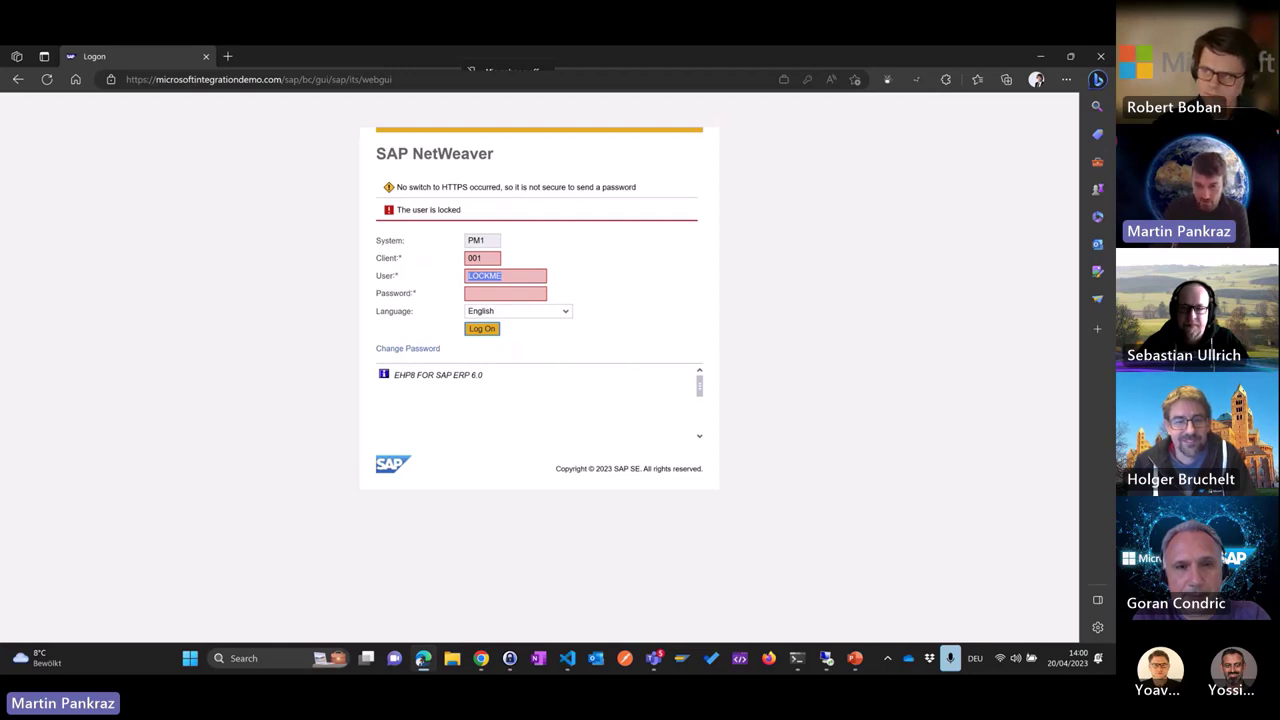
pyautogui.hotkey('alt', 'Tab')
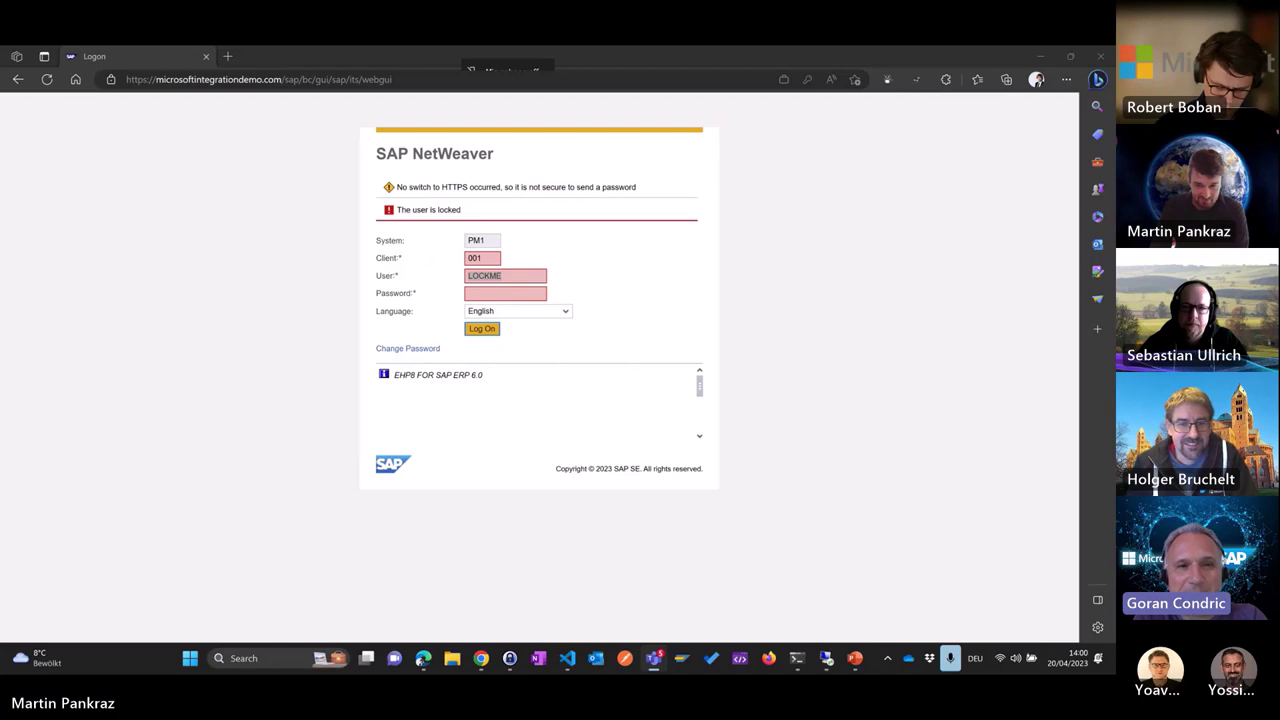
pyautogui.press('super+d')
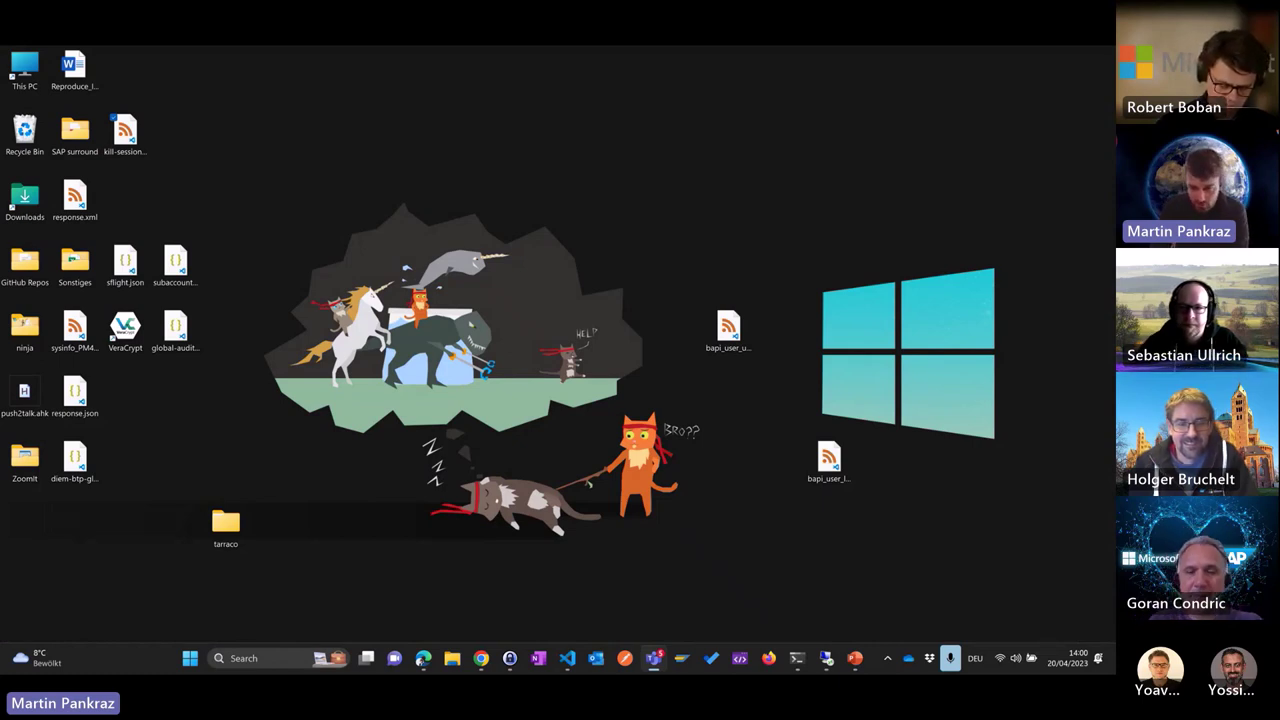
pyautogui.press('super+d')
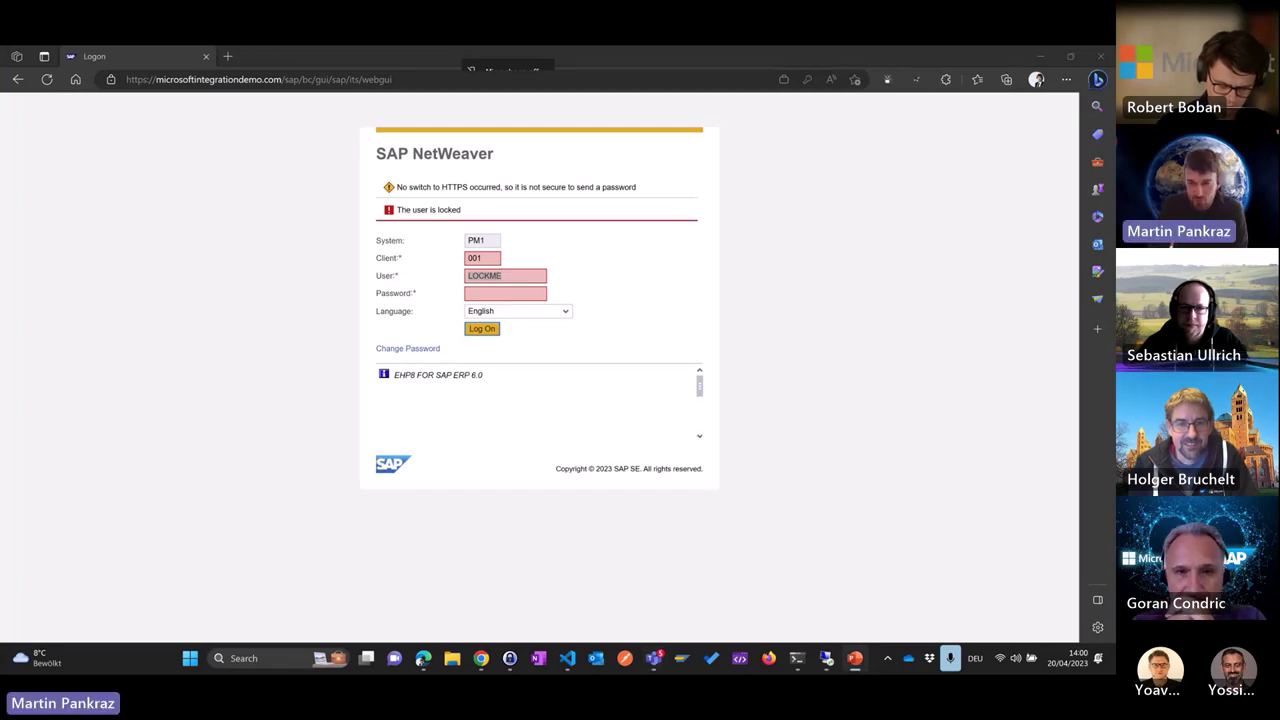